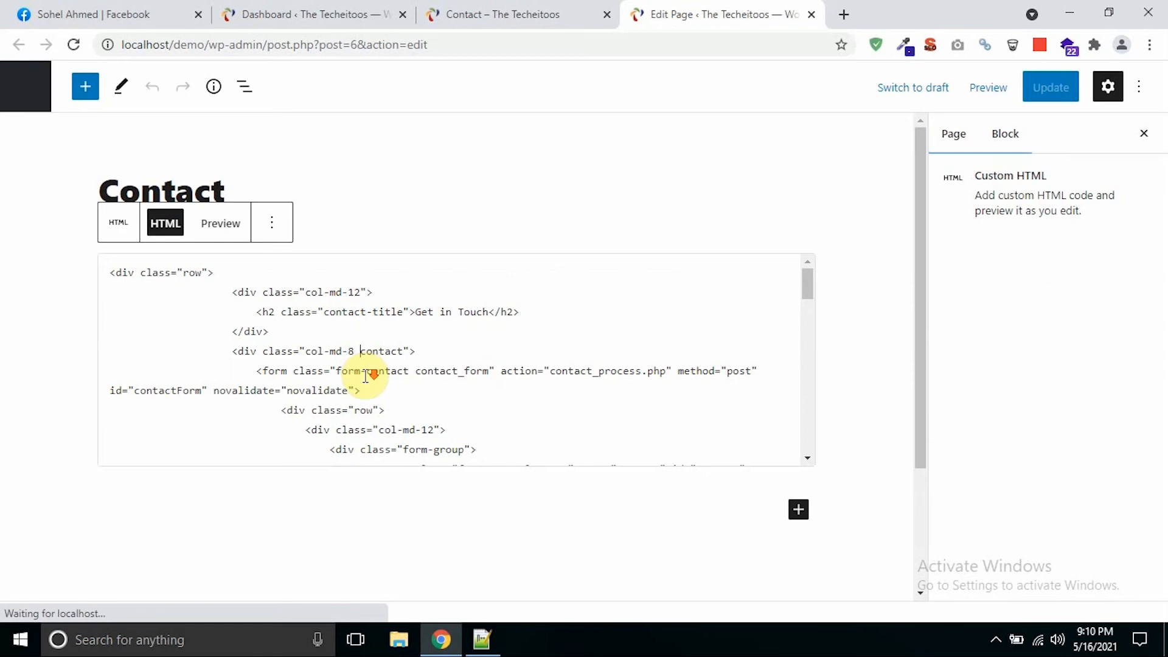
# Select the complete contact form markup, through the closing </form> tag, in the Contact page's Custom HTML block
pyautogui.scroll(-2, 365, 365)
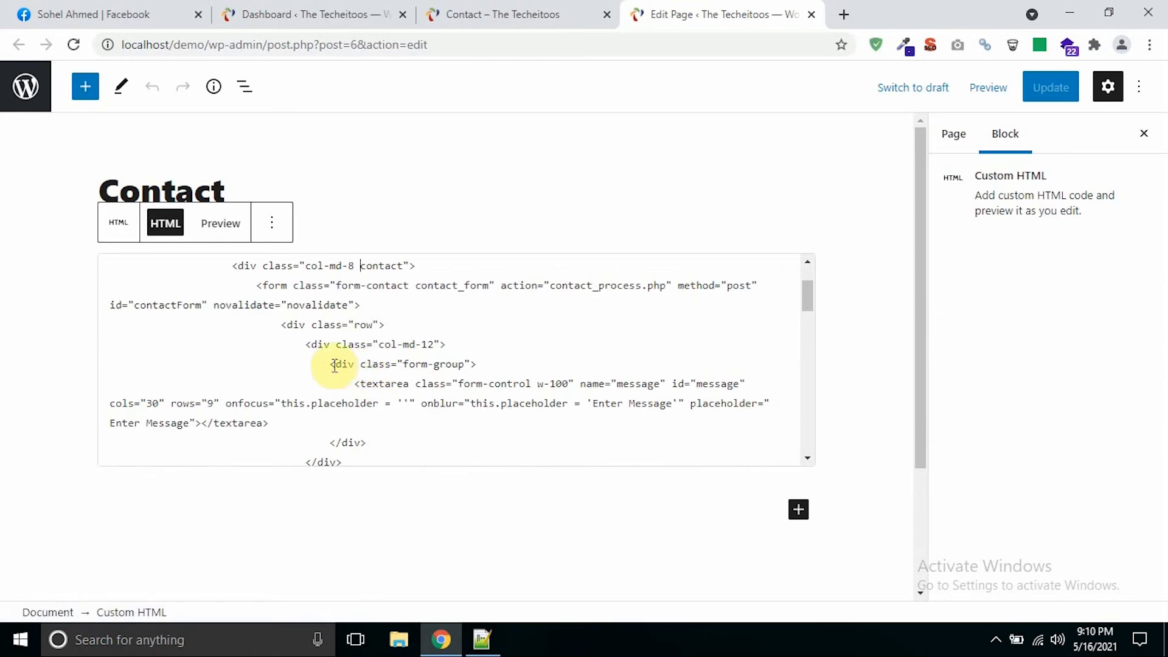
pyautogui.scroll(-1, 334, 382)
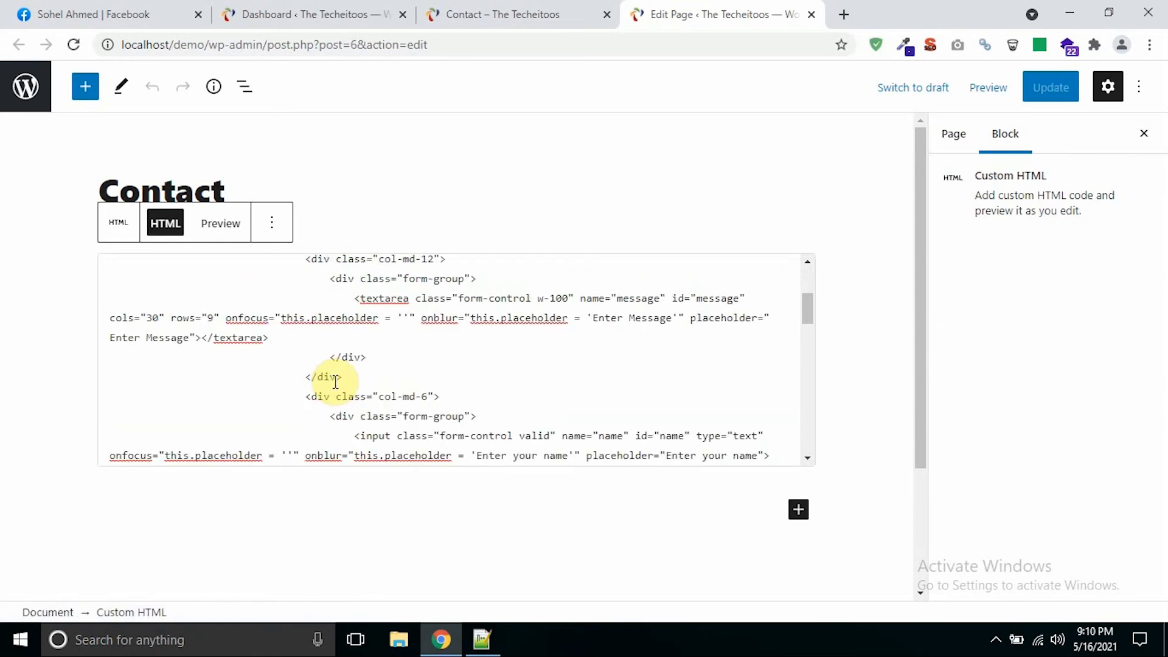
pyautogui.scroll(-2, 336, 381)
pyautogui.scroll(-1, 335, 381)
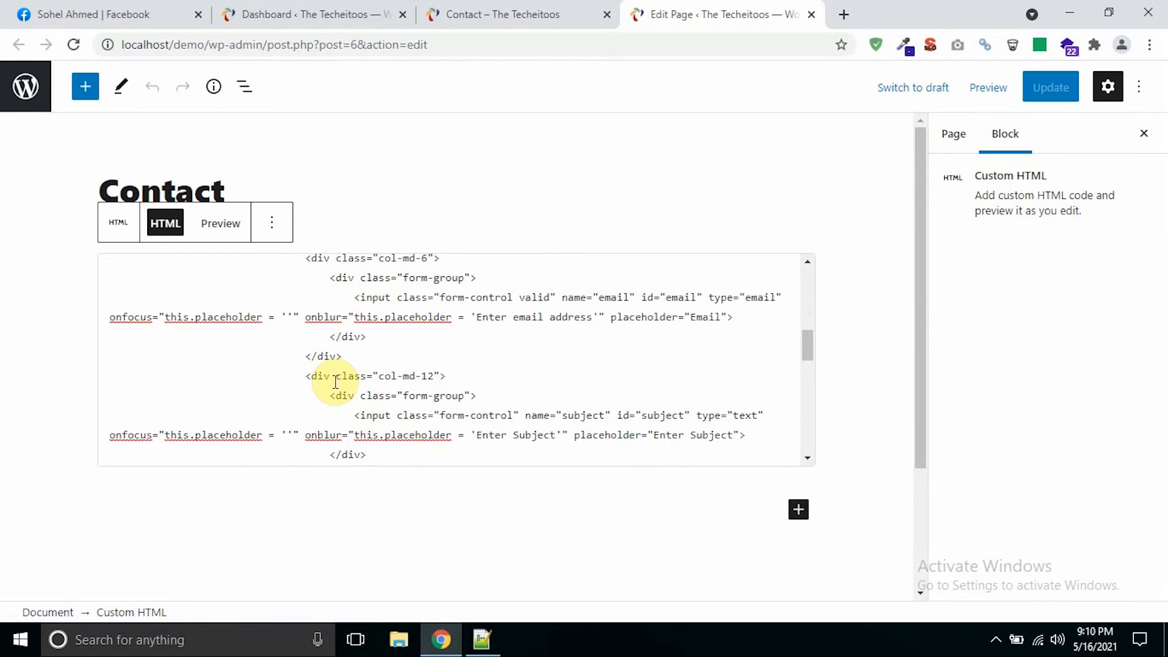
pyautogui.scroll(-2, 337, 389)
pyautogui.scroll(-1, 341, 396)
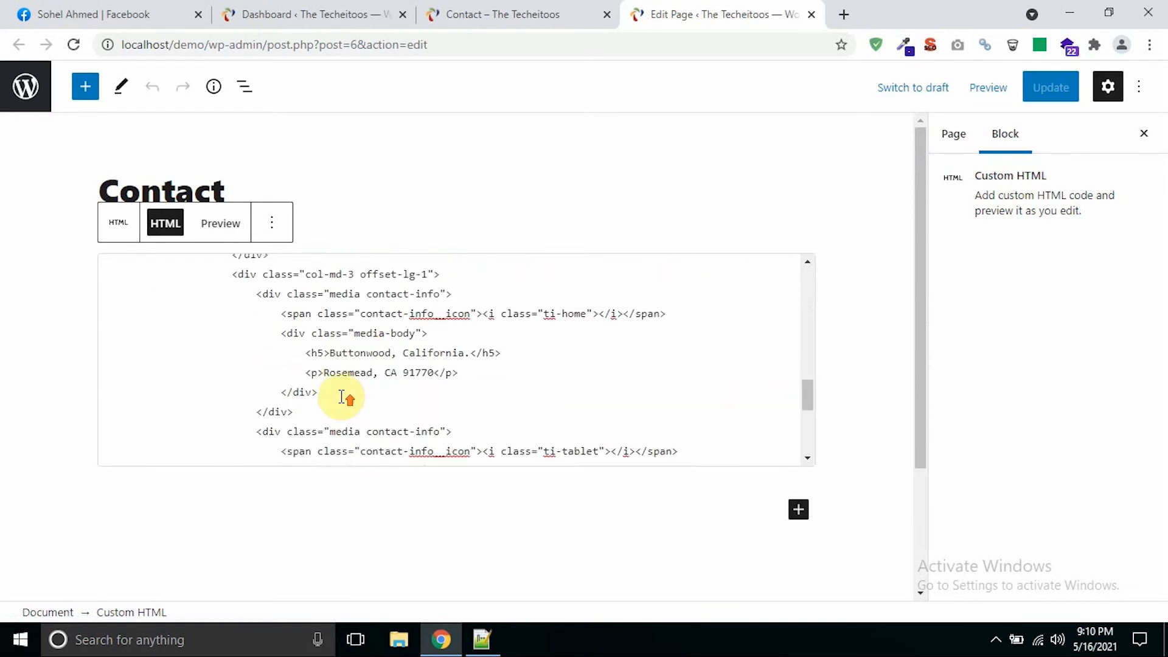
pyautogui.scroll(1, 338, 396)
pyautogui.keyDown('shift'); pyautogui.click(314, 318); pyautogui.keyUp('shift')
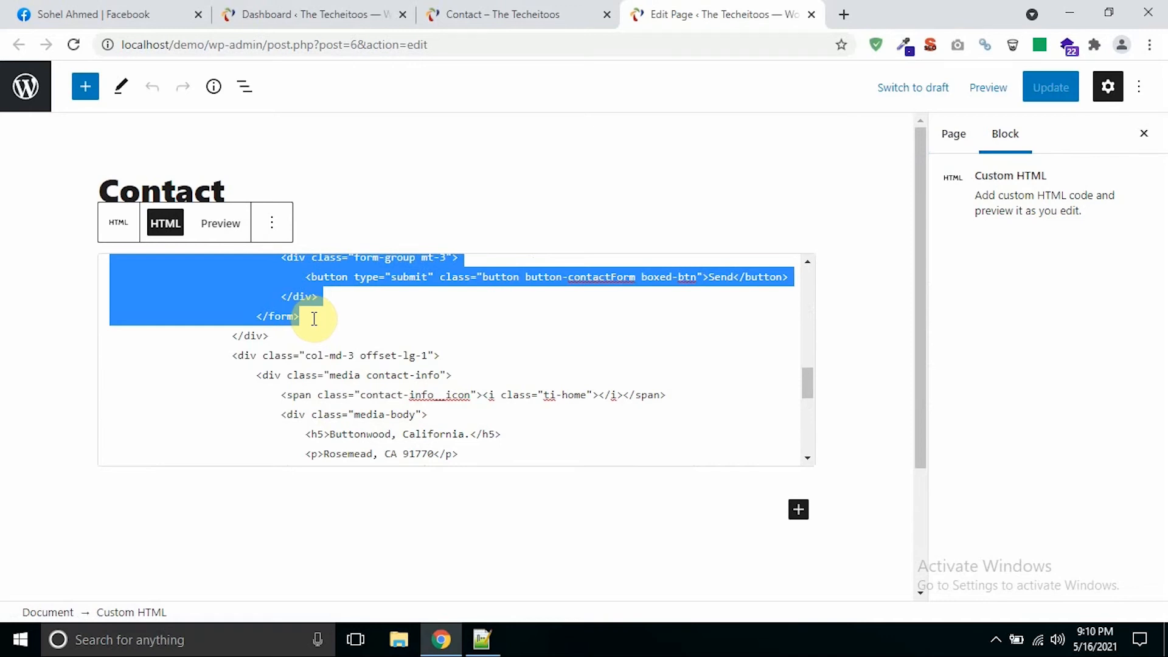
# Switch to Notepad++ and review the contact form code down to its closing </form> tag
pyautogui.click(482, 639)
pyautogui.click(365, 370)
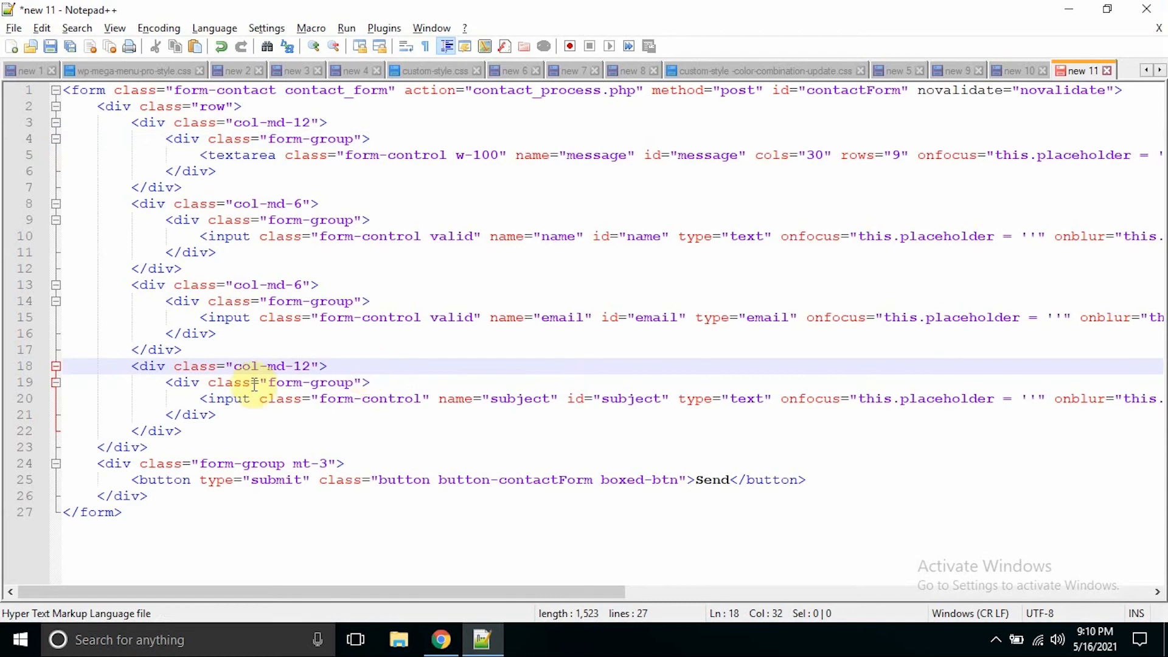
pyautogui.click(153, 513)
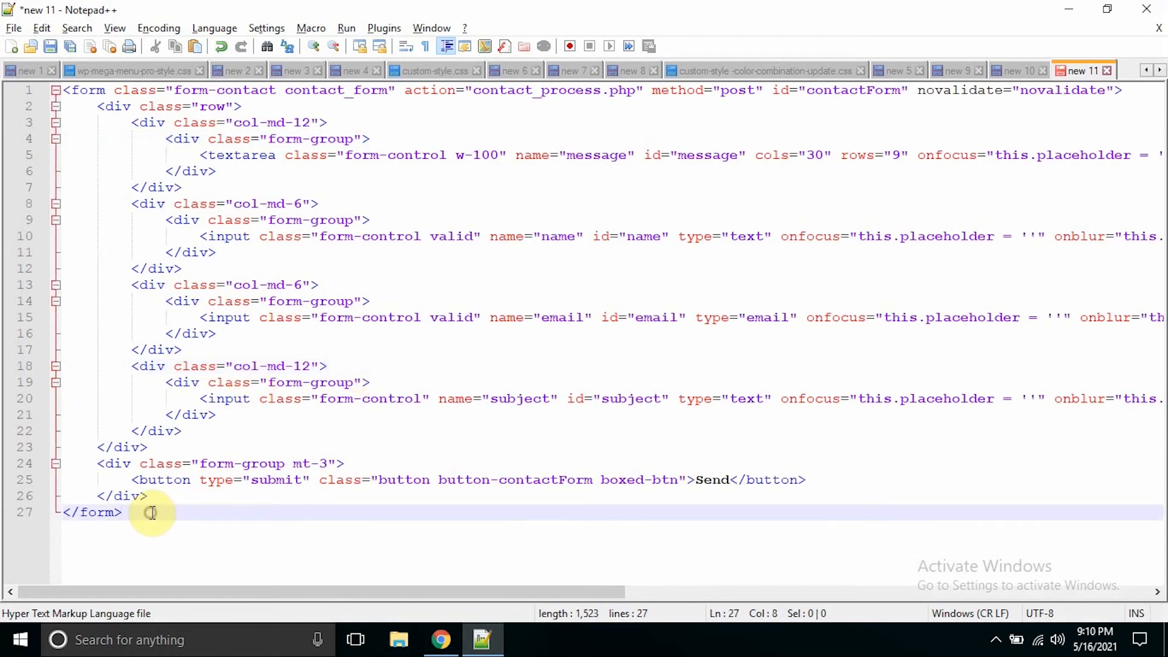
# Return to the WordPress dashboard in Chrome and start a new contact form from the Contact Forms list
pyautogui.hotkey('alt', 'Tab')
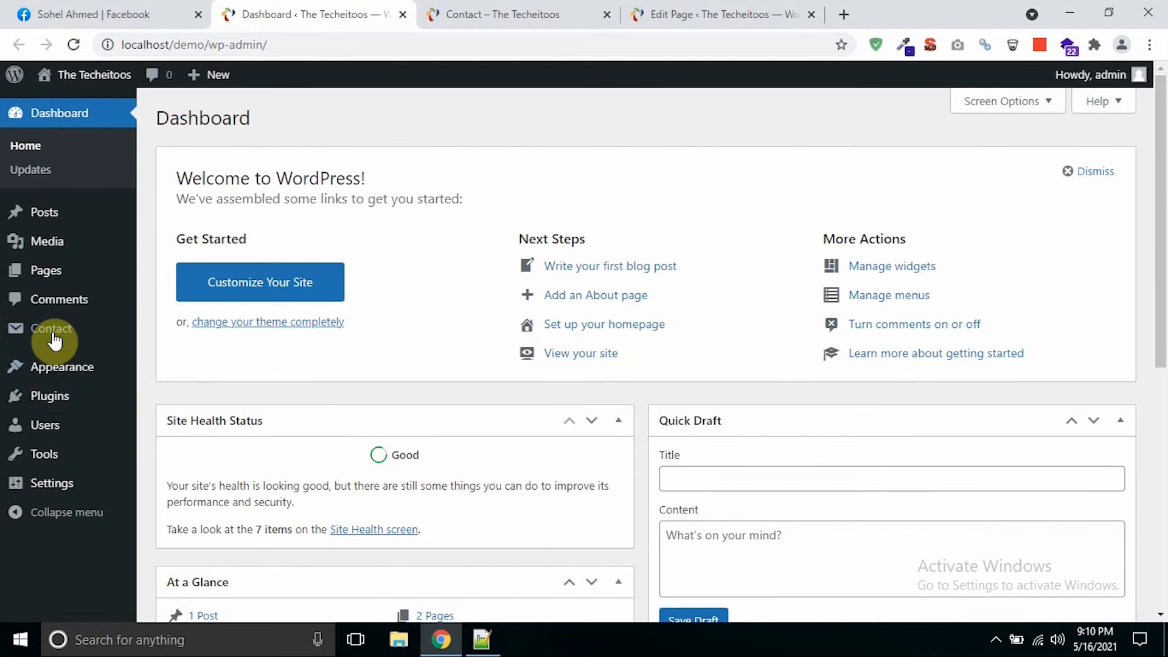
pyautogui.moveTo(55, 340)
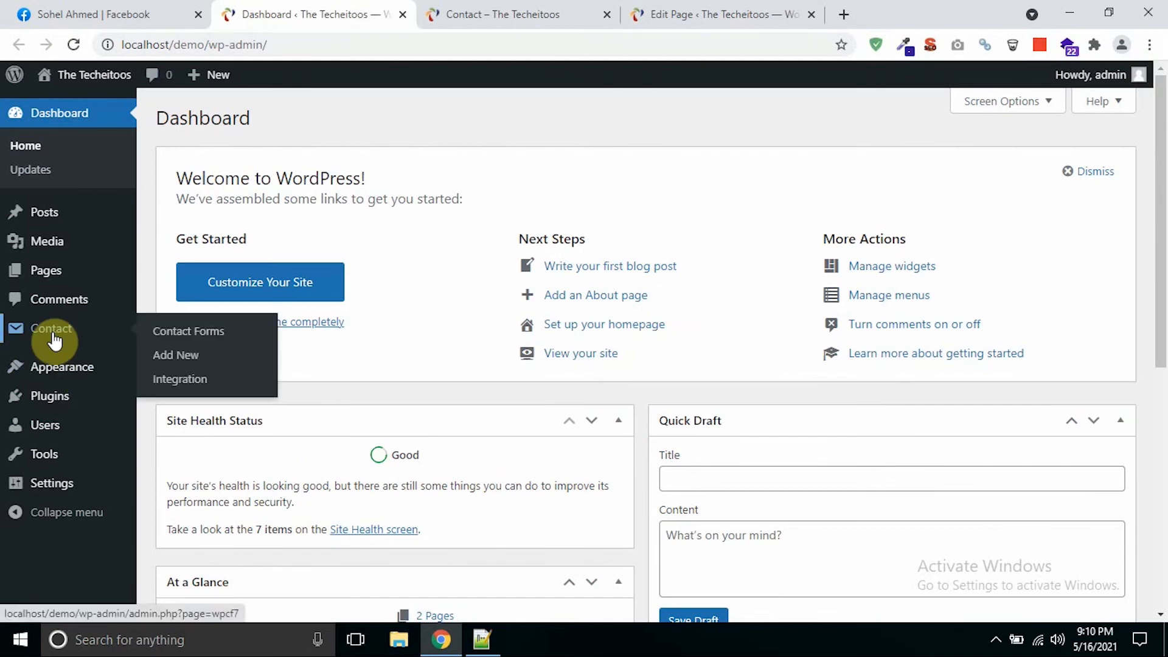
pyautogui.click(184, 338)
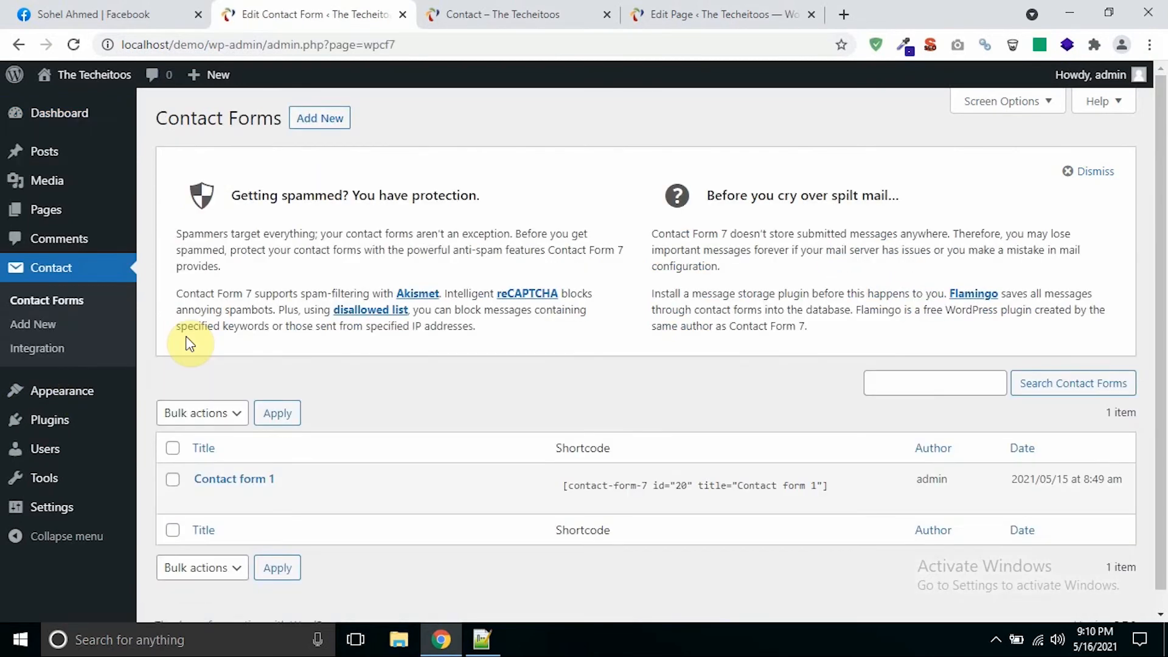
pyautogui.scroll(-1, 208, 371)
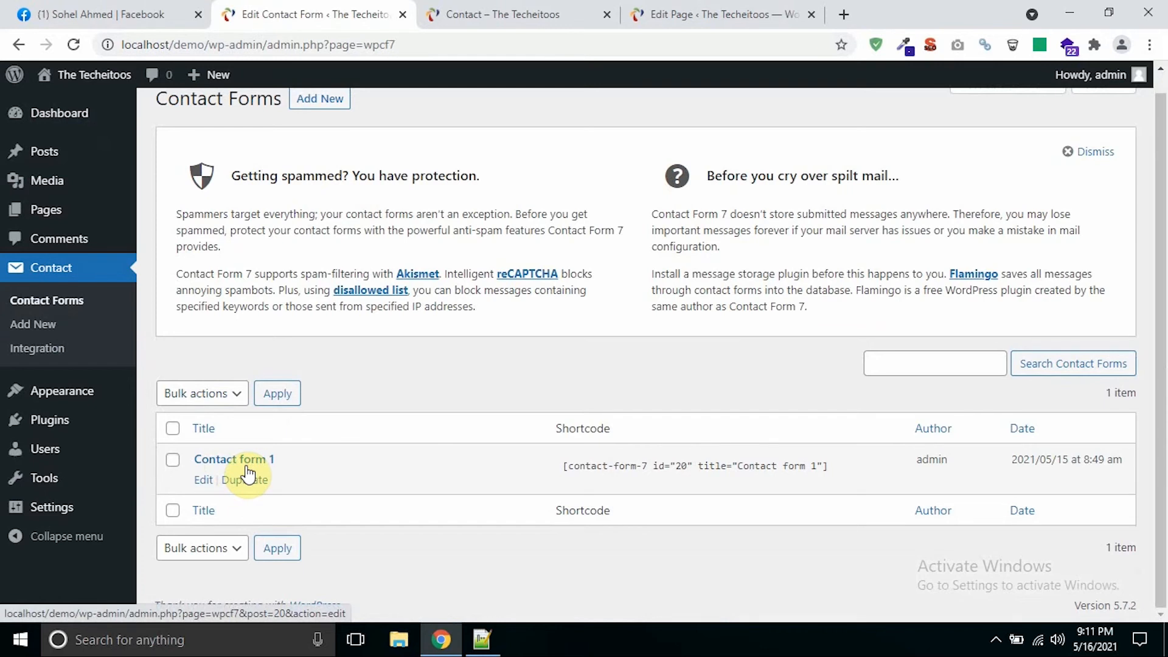
pyautogui.scroll(1, 323, 144)
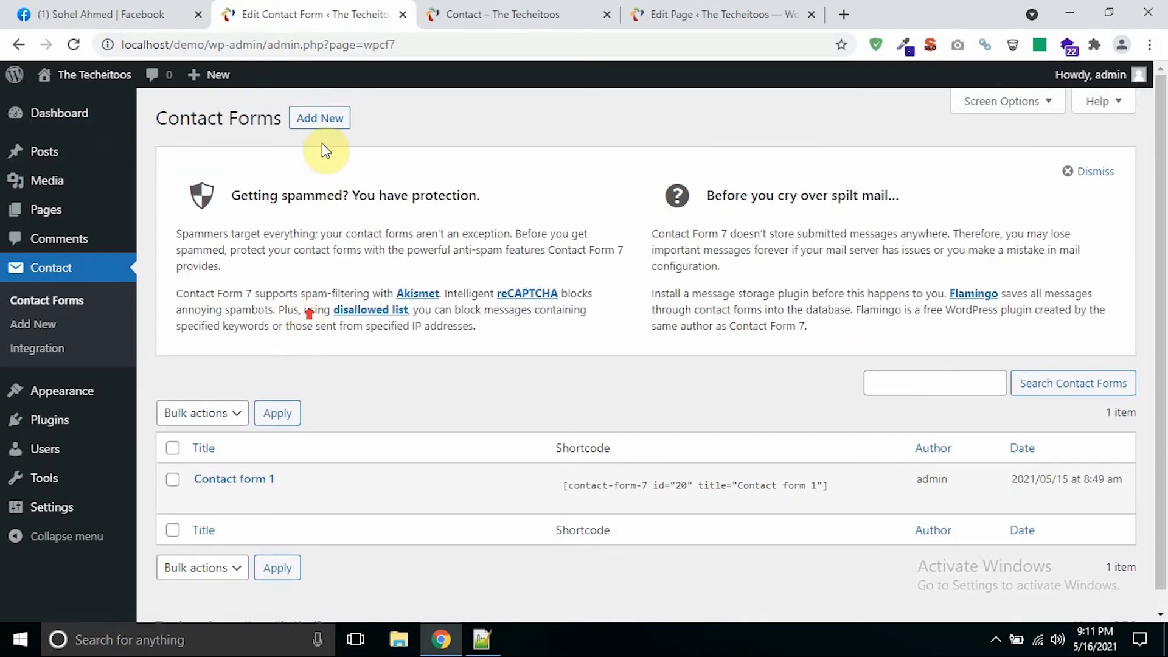
pyautogui.click(321, 126)
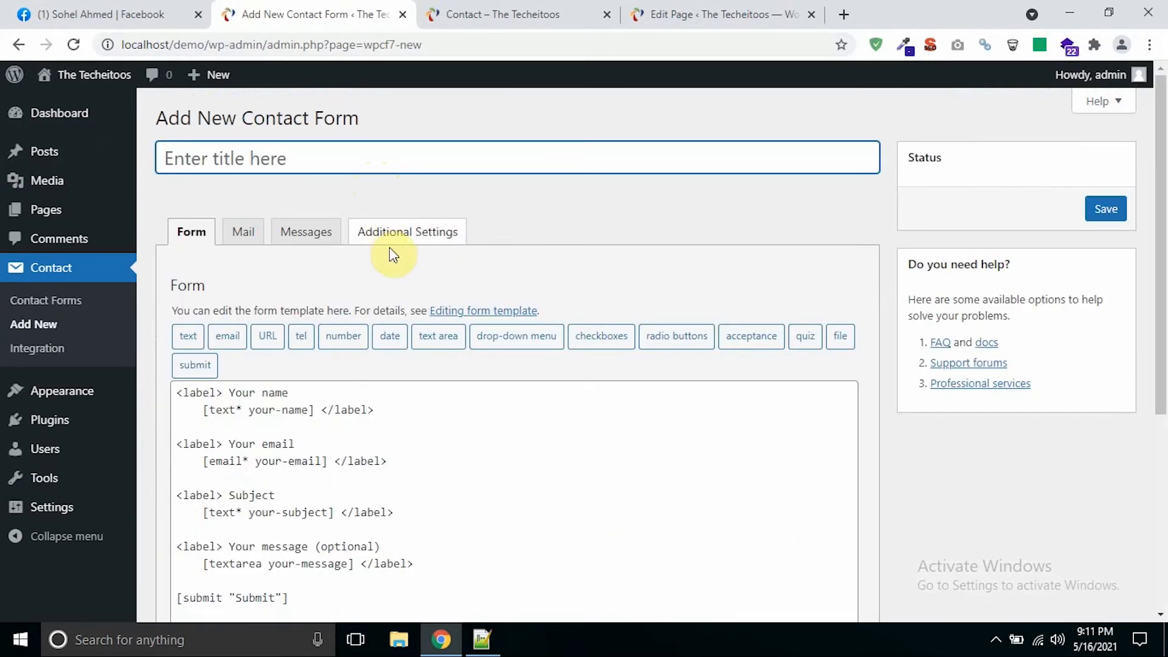
# Clear the entire default template from the new contact form
pyautogui.scroll(-3, 407, 292)
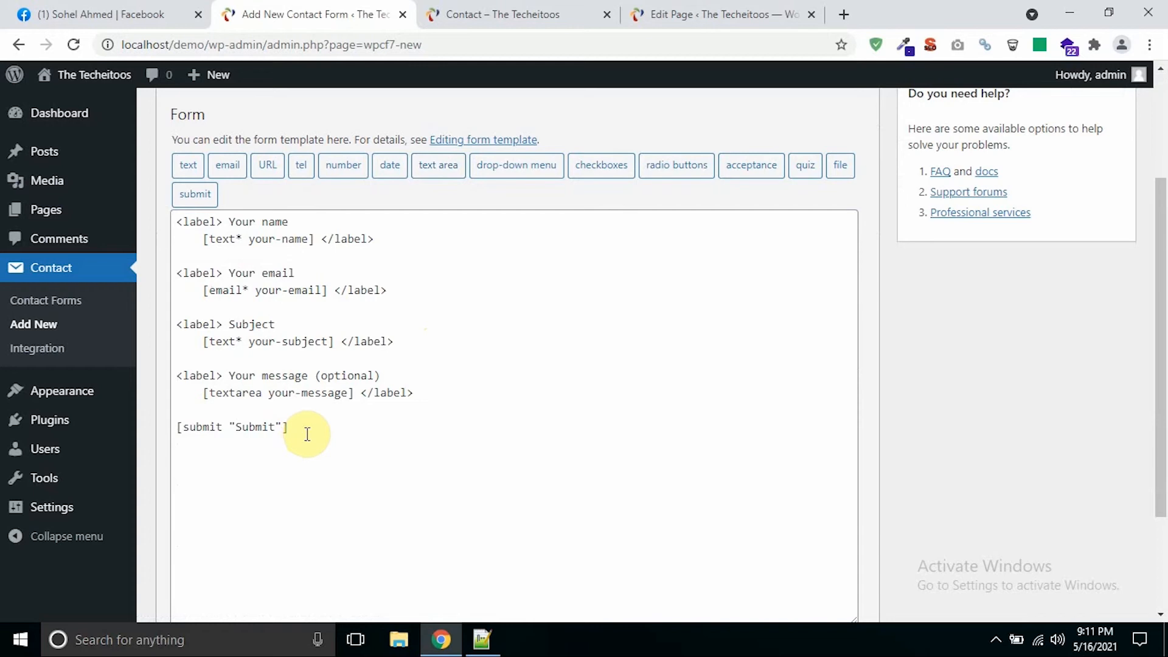
pyautogui.hotkey('ctrl', 'a')
pyautogui.moveTo(76, 177)
pyautogui.press('BackSpace')
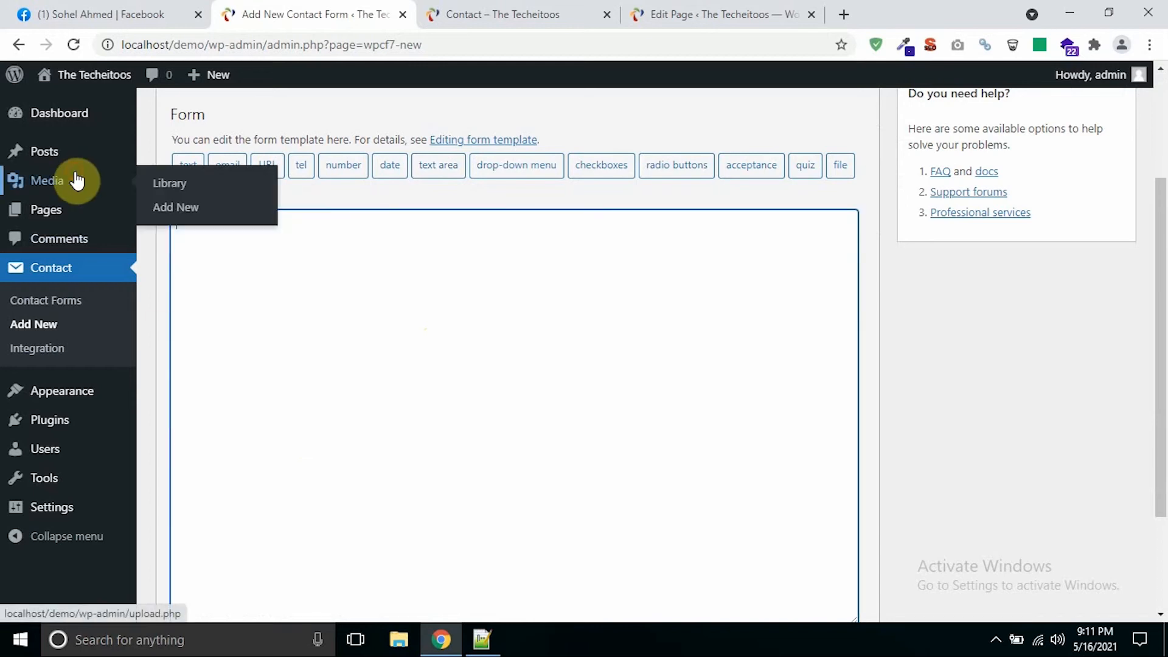
# Copy all of the form code from Notepad++ and paste it into the empty form template in WordPress
pyautogui.click(481, 639)
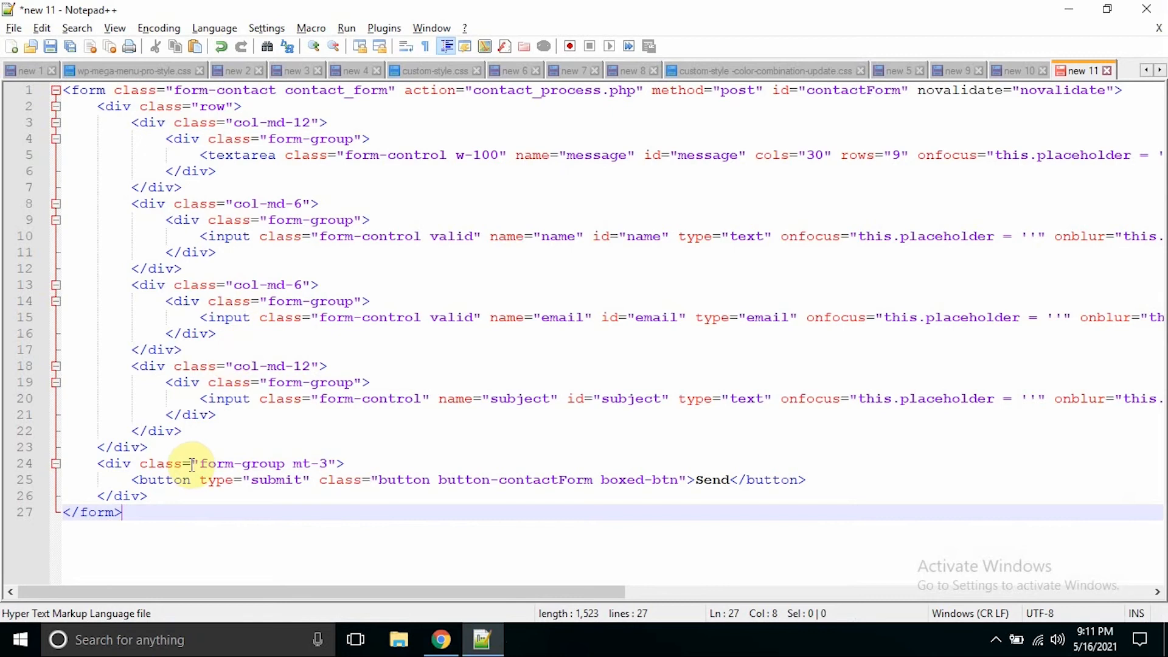
pyautogui.hotkey('ctrl', 'a')
pyautogui.hotkey('ctrl', 'c')
pyautogui.hotkey('alt', 'Tab')
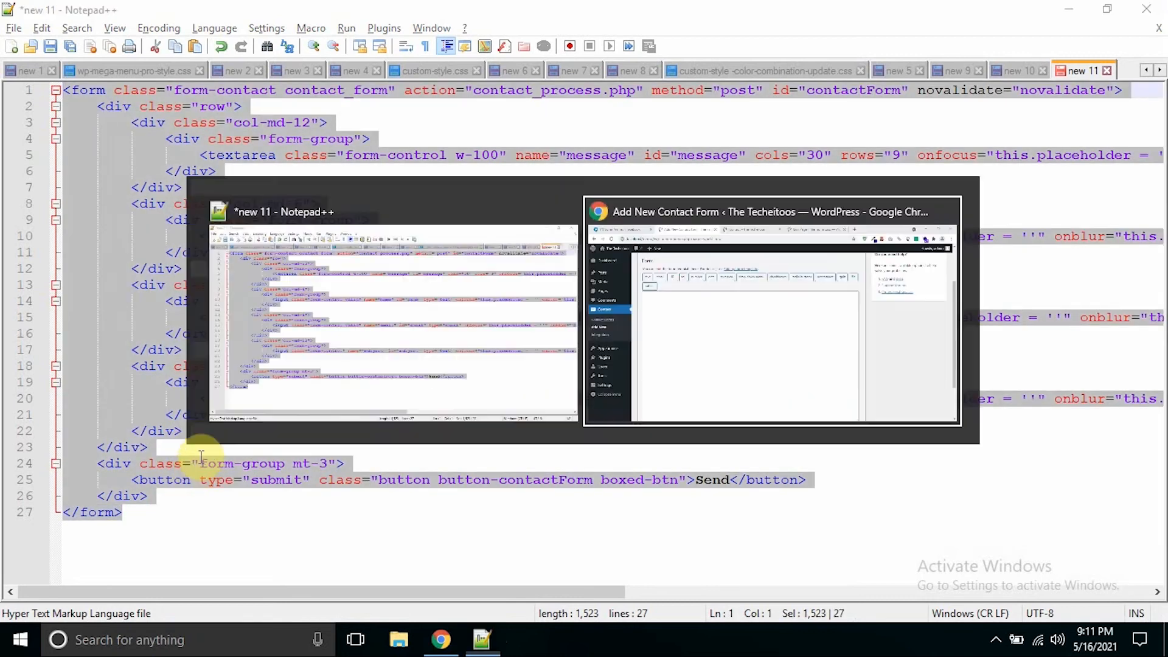
pyautogui.click(273, 270)
pyautogui.hotkey('ctrl', 'v')
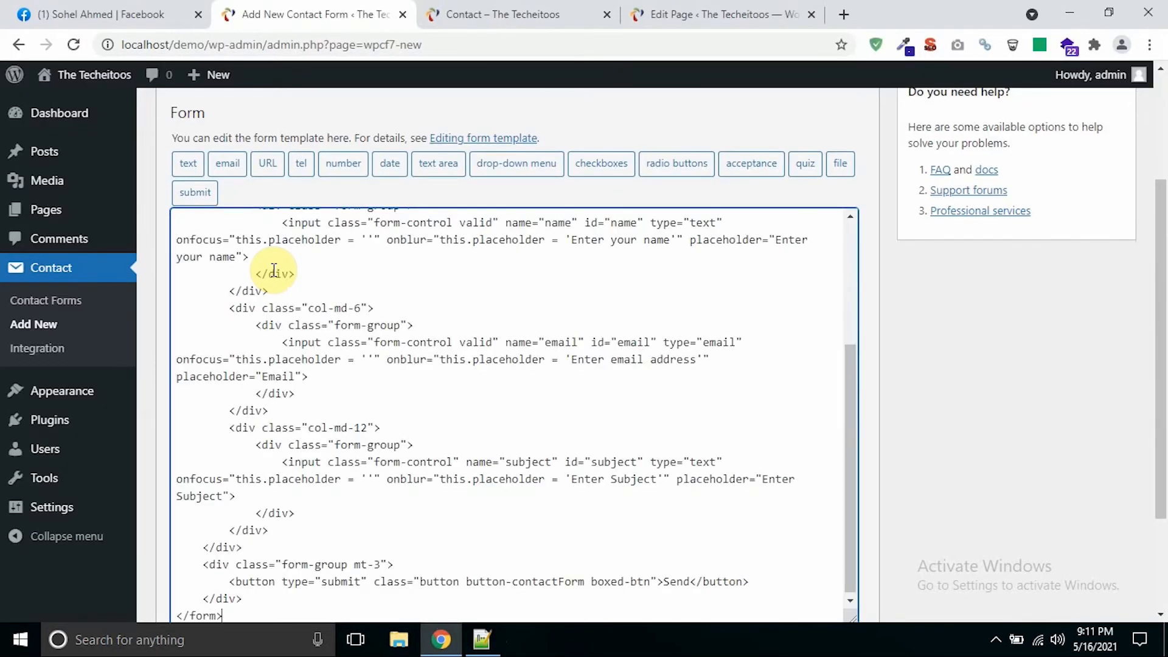
# Delete the opening <form> tag with its attributes and the closing </form> tag from the pasted template
pyautogui.scroll(10, 334, 316)
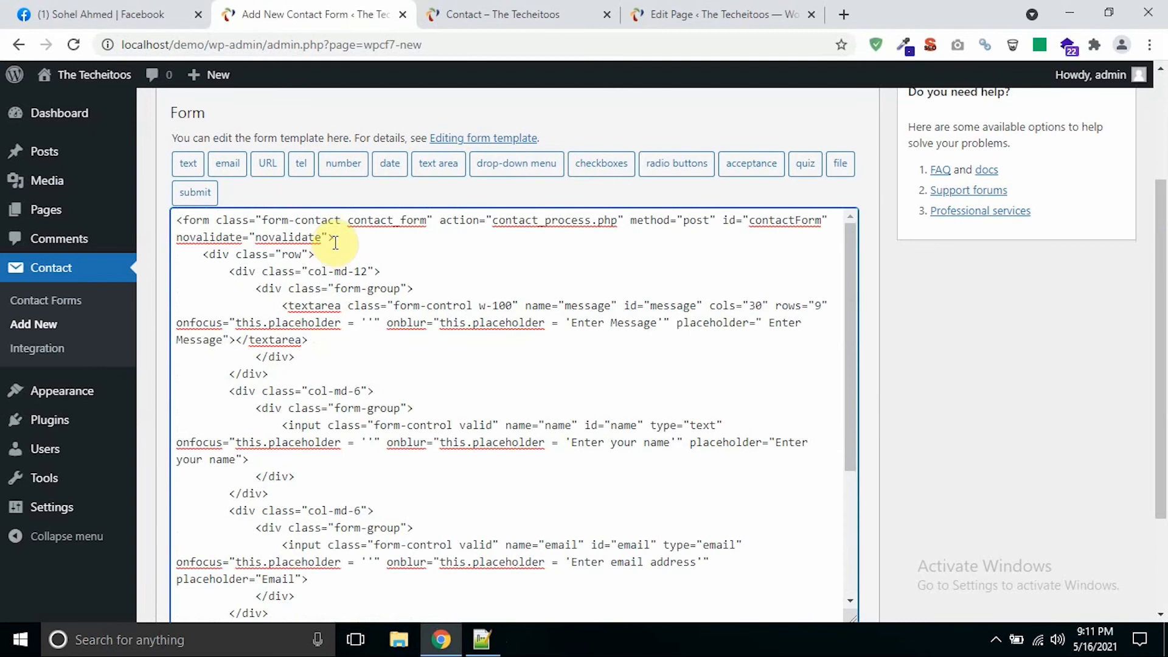
pyautogui.moveTo(334, 237); pyautogui.dragTo(123, 221)
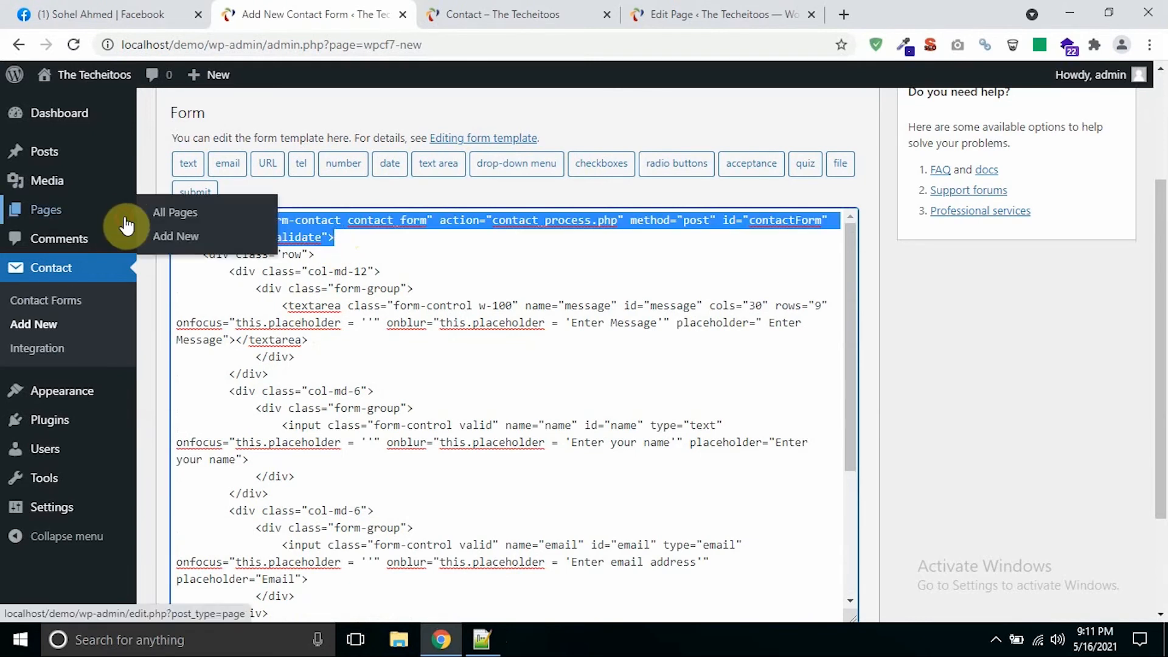
pyautogui.press('BackSpace')
pyautogui.scroll(-4, 292, 417)
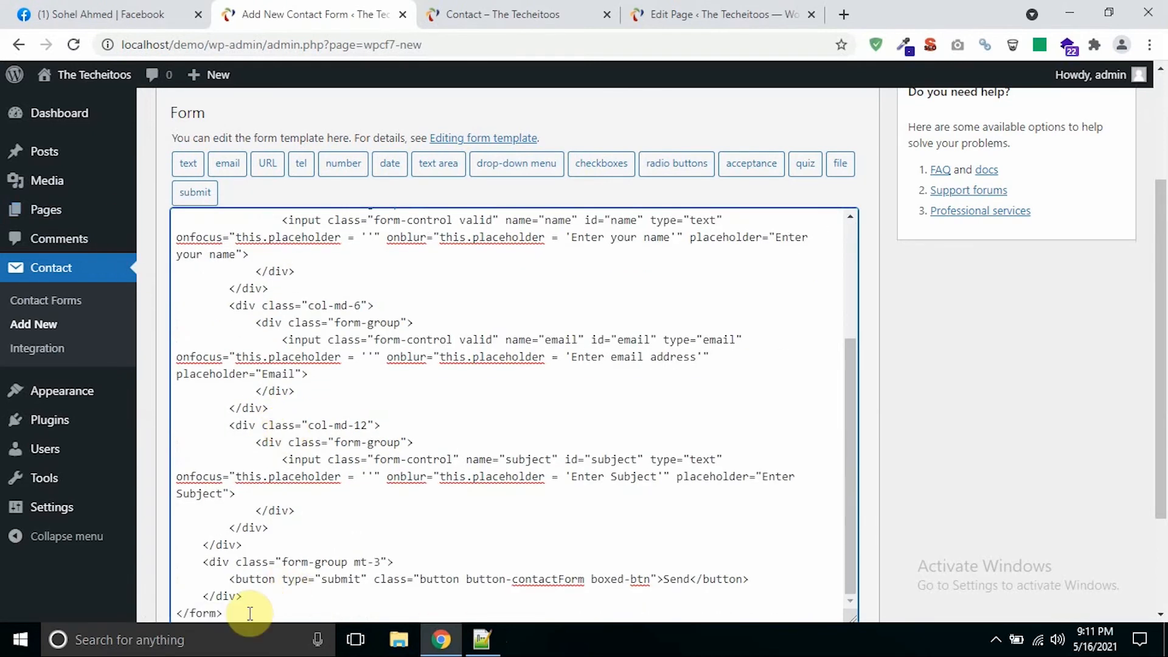
pyautogui.moveTo(239, 612); pyautogui.dragTo(171, 613)
pyautogui.scroll(-3, 170, 611)
pyautogui.press('BackSpace')
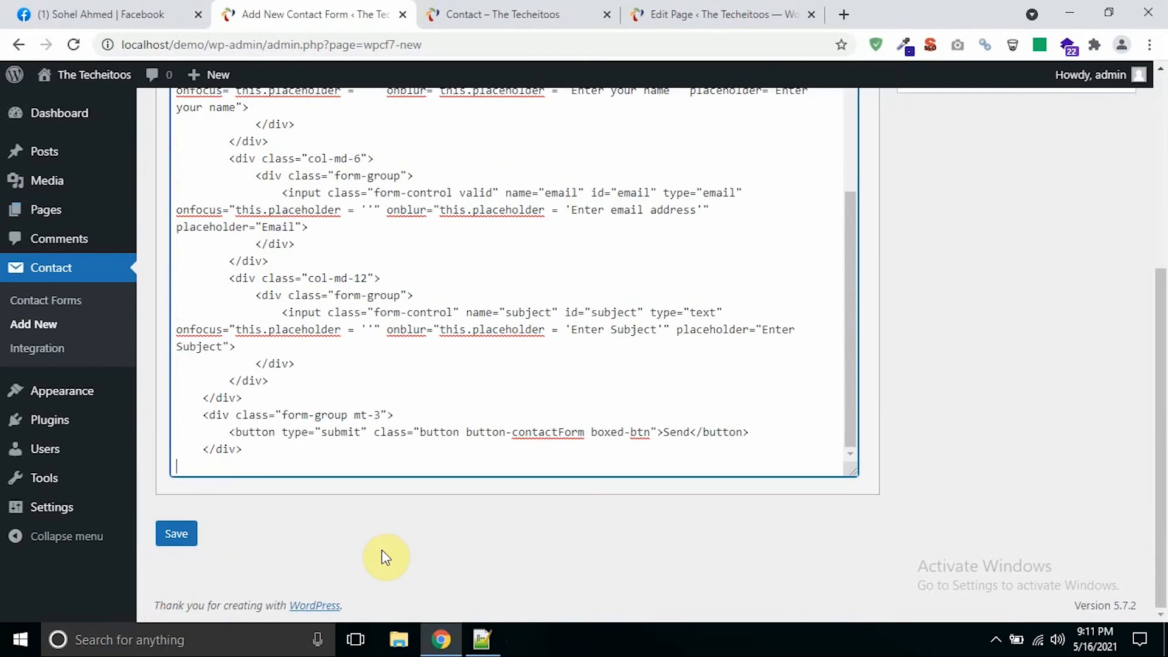
pyautogui.scroll(8, 409, 521)
pyautogui.scroll(2, 396, 382)
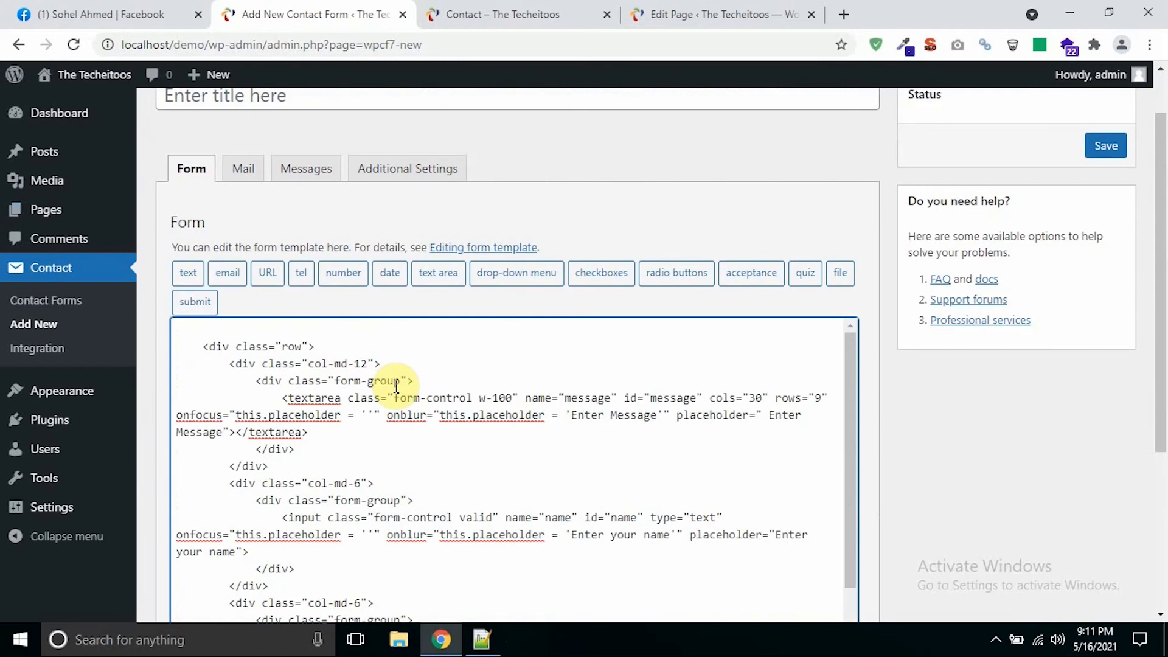
# Examine the message, name, email and subject fields of the form on the live Contact page
pyautogui.click(539, 16)
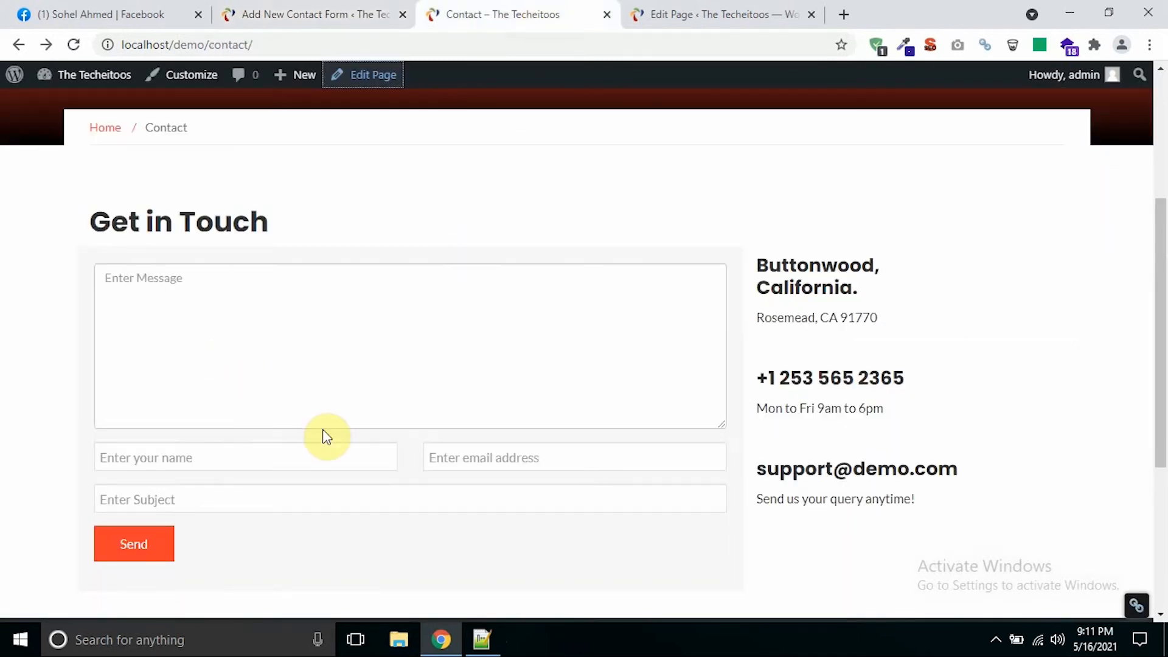
pyautogui.scroll(-1, 329, 464)
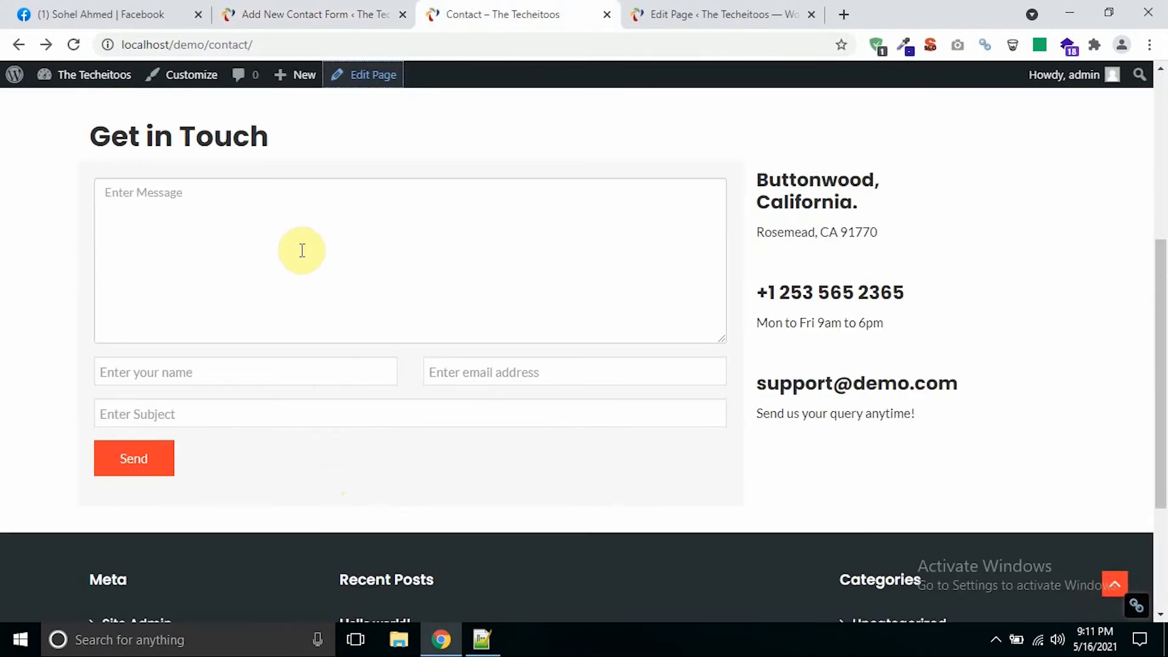
pyautogui.click(301, 250)
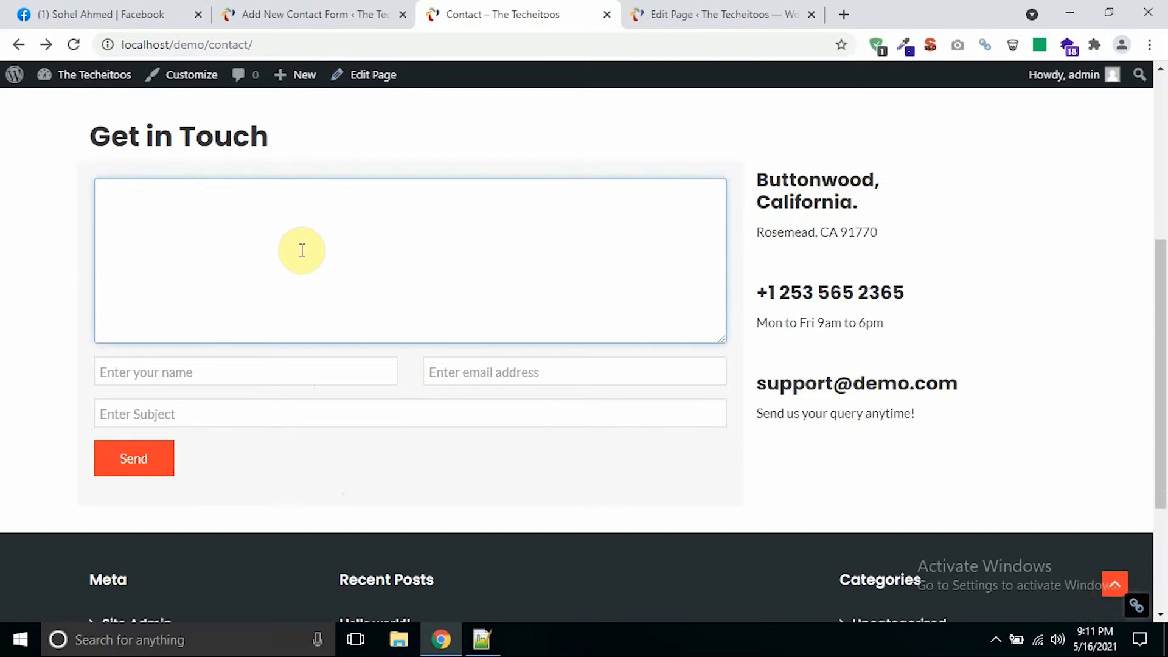
pyautogui.click(274, 373)
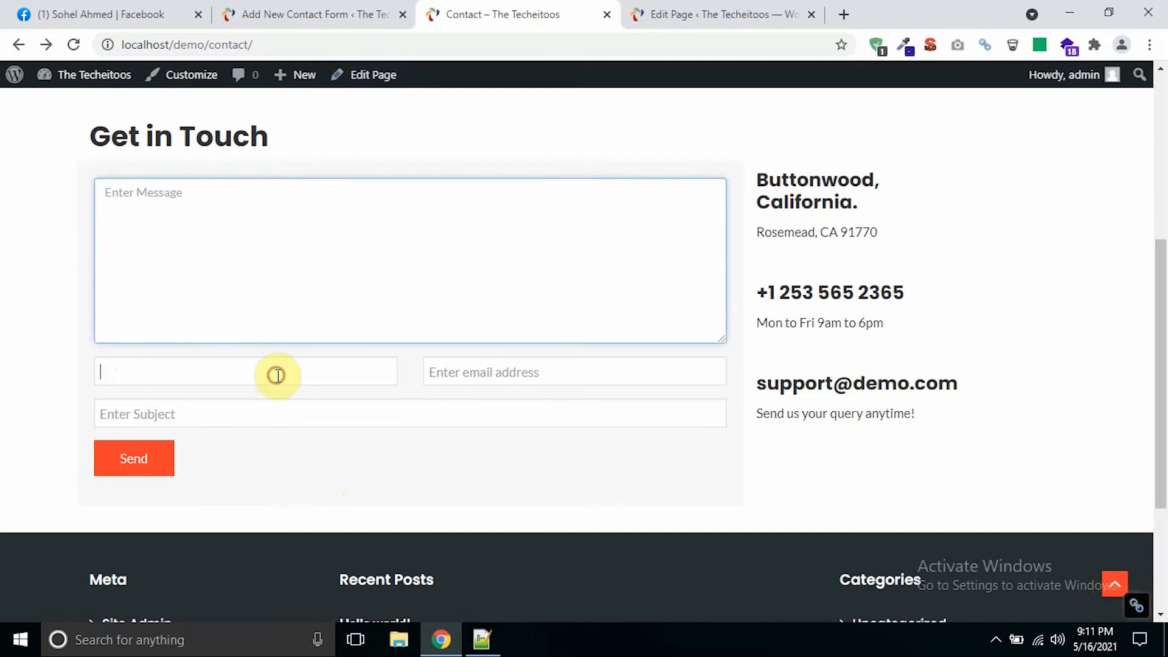
pyautogui.click(460, 372)
pyautogui.click(278, 404)
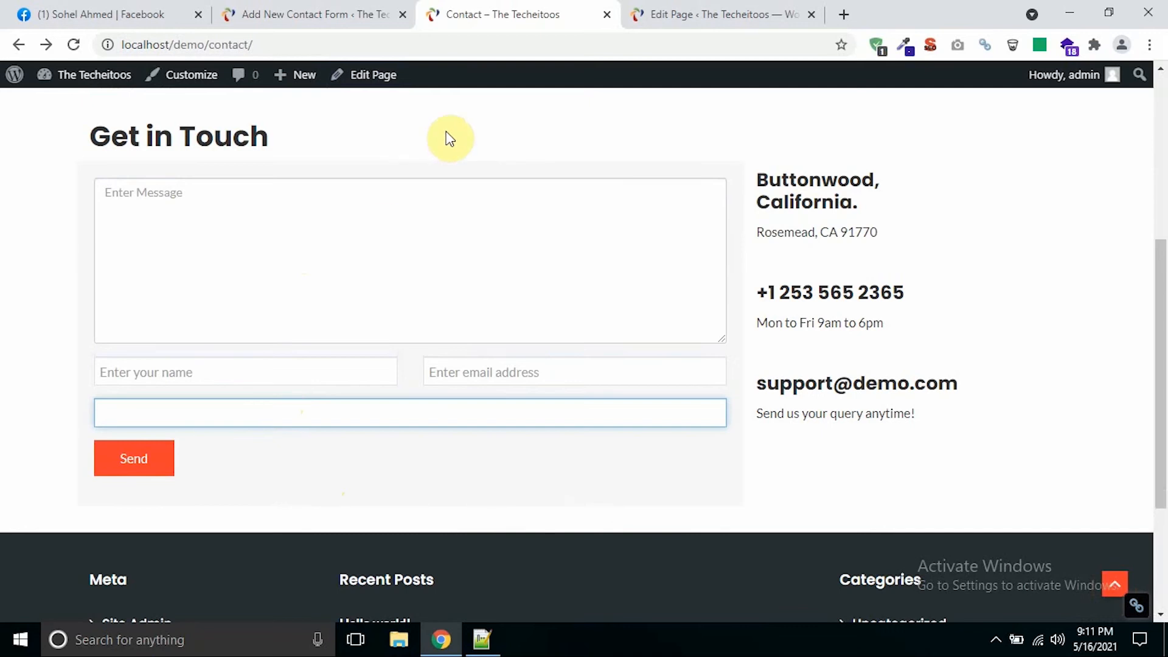
pyautogui.click(177, 209)
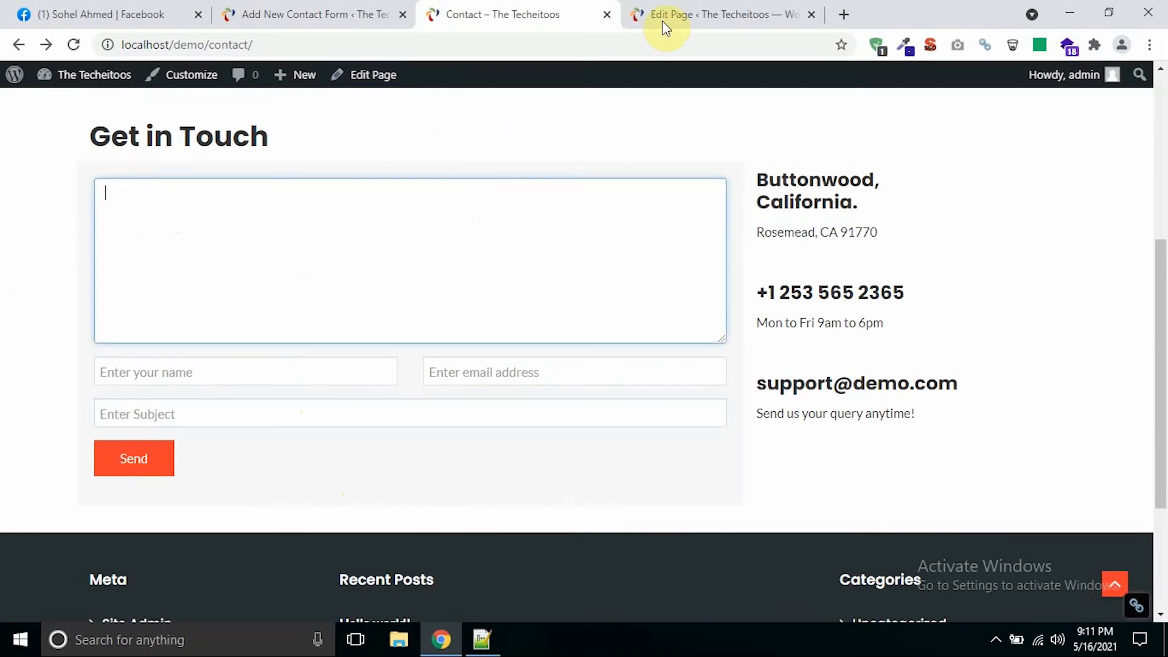
pyautogui.click(699, 12)
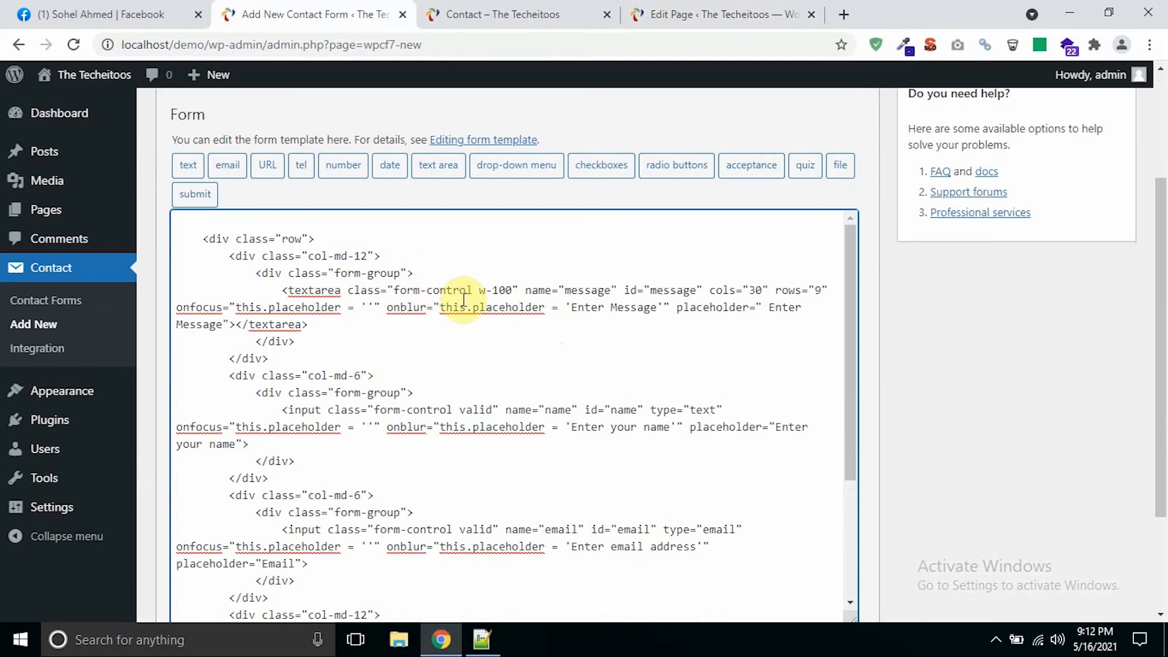
# Insert a blank line above the message textarea tag in the form template and place the cursor on it
pyautogui.press('Return')
pyautogui.scroll(-3, 459, 310)
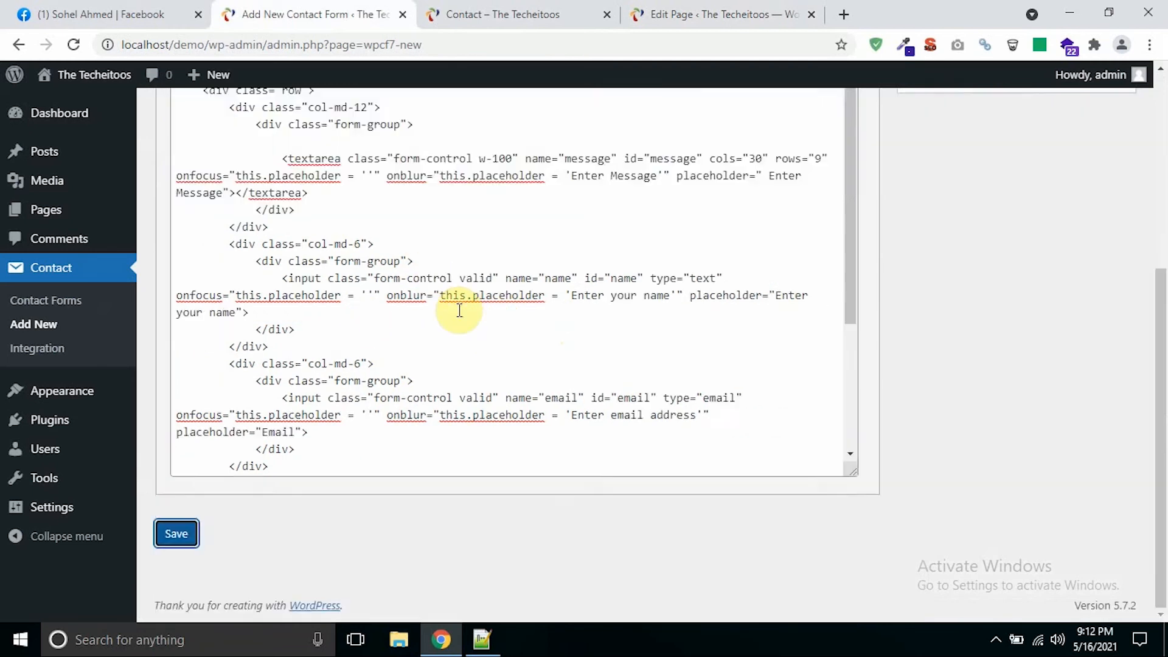
pyautogui.scroll(3, 459, 310)
pyautogui.click(521, 12)
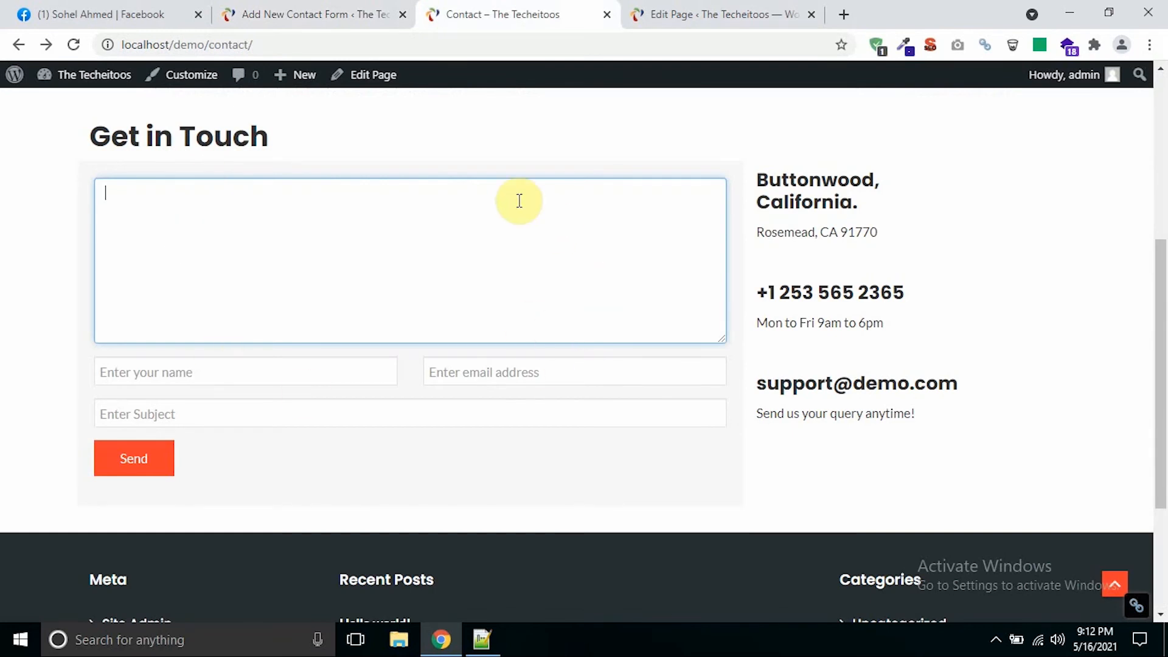
pyautogui.click(314, 7)
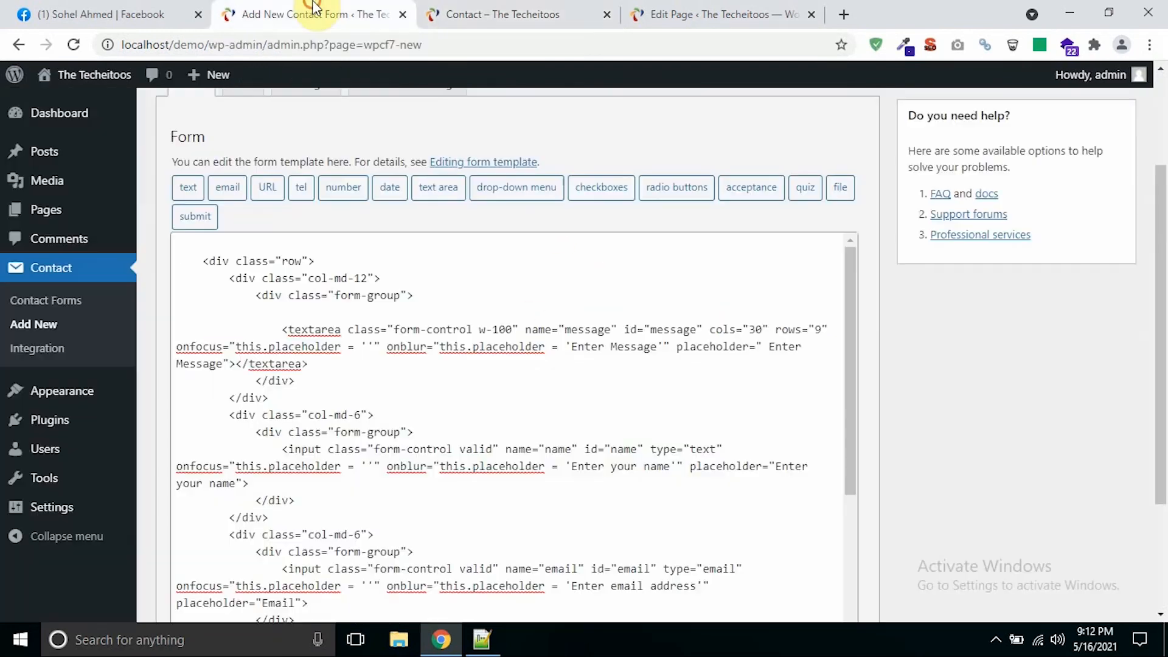
pyautogui.click(330, 311)
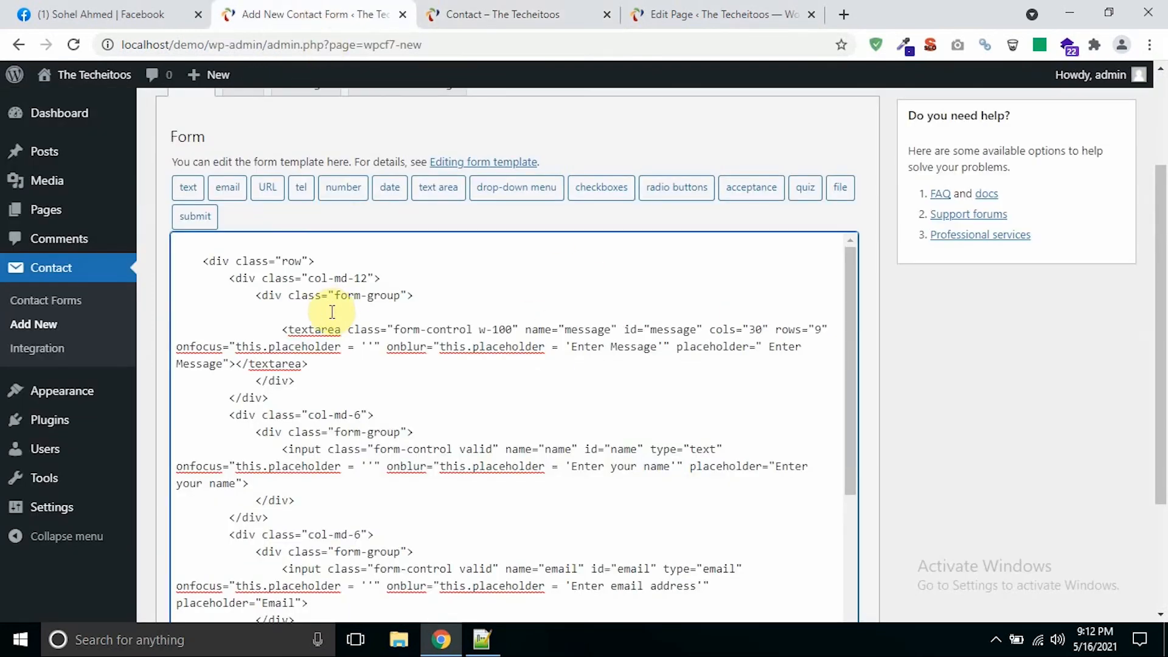
pyautogui.click(287, 313)
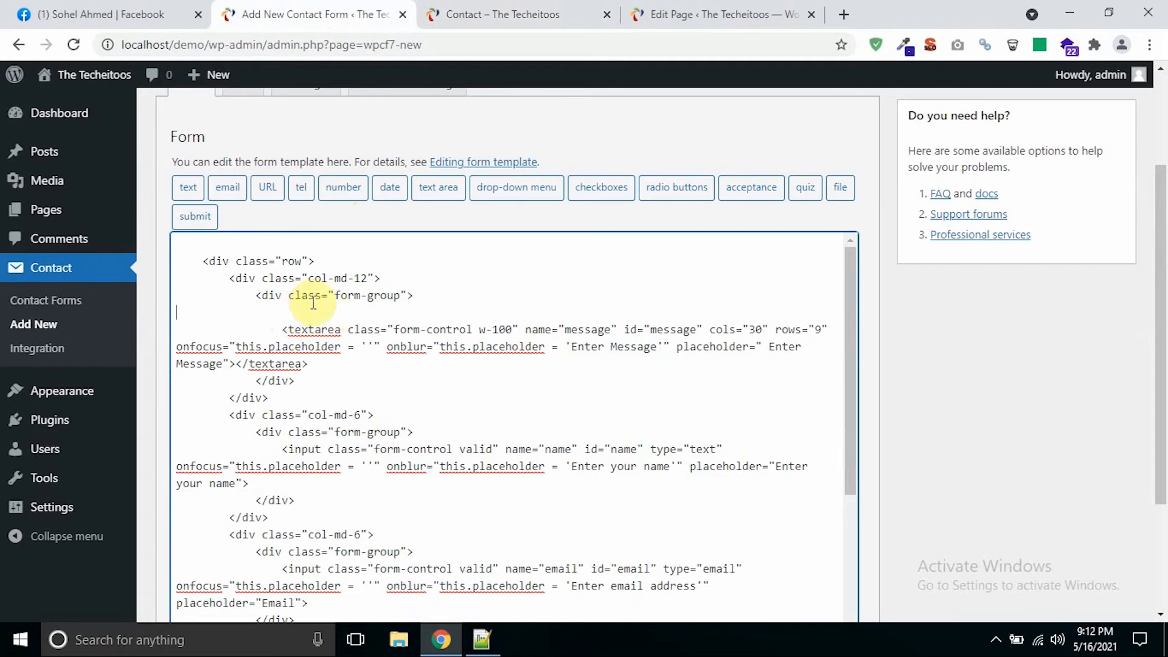
# Start a text area form tag for the message field and mark it as required
pyautogui.click(435, 196)
pyautogui.click(454, 185)
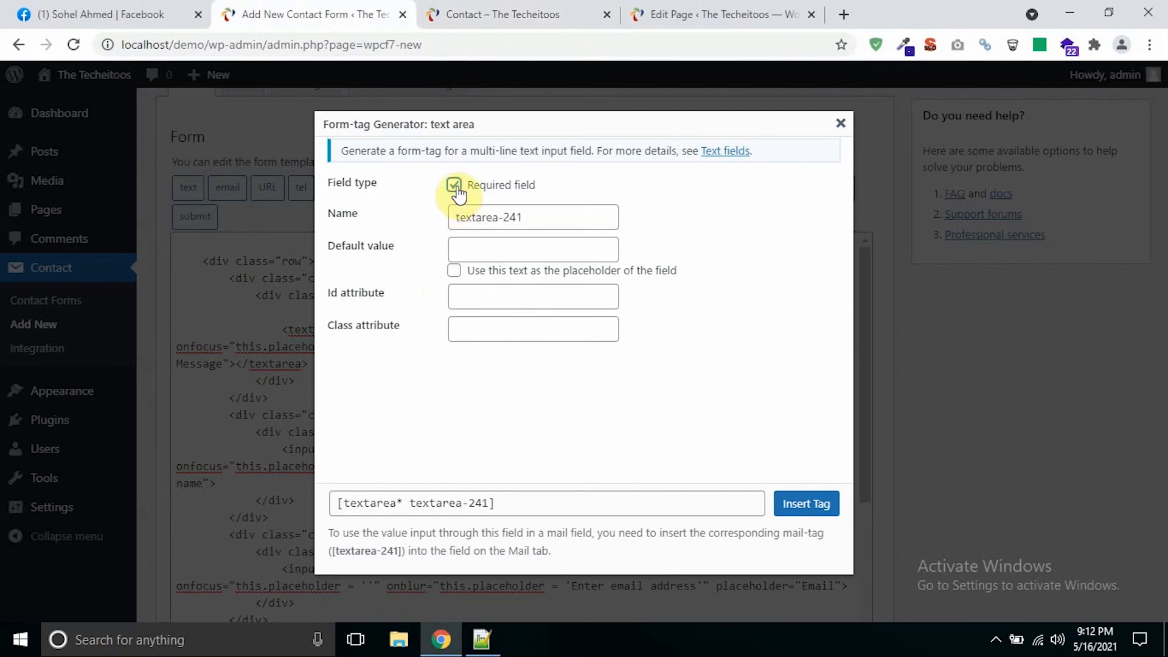
pyautogui.click(468, 217)
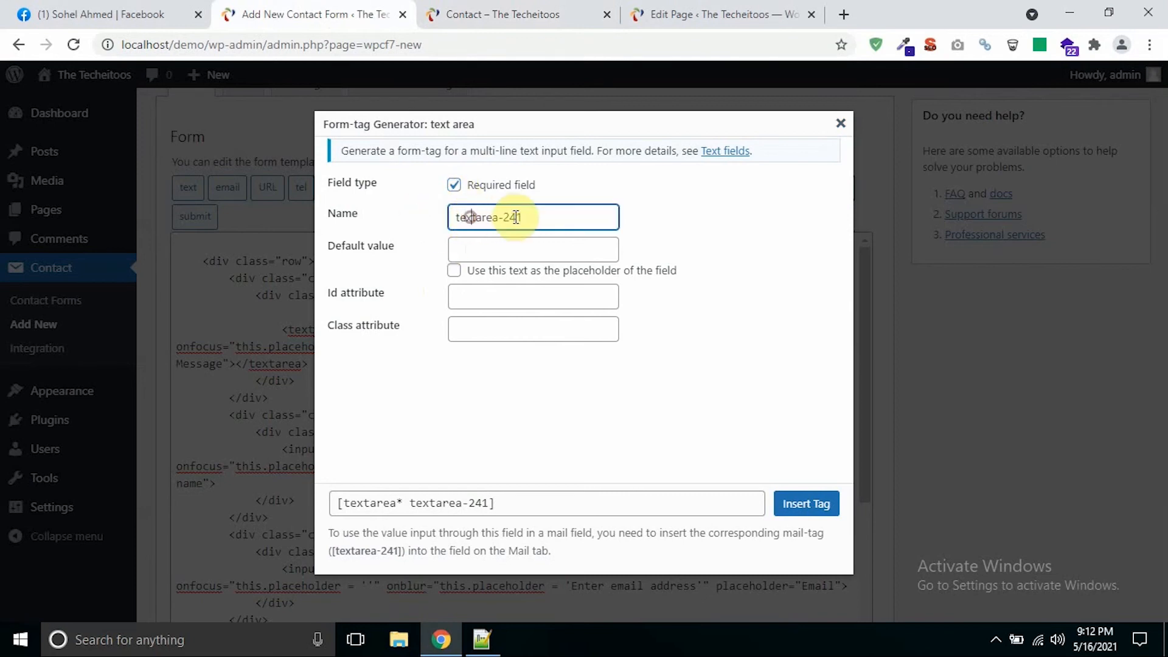
pyautogui.click(530, 217)
# Check the message placeholder on the live Contact page and set the tag's default value to "Enter Message", used as the field's placeholder
pyautogui.click(496, 249)
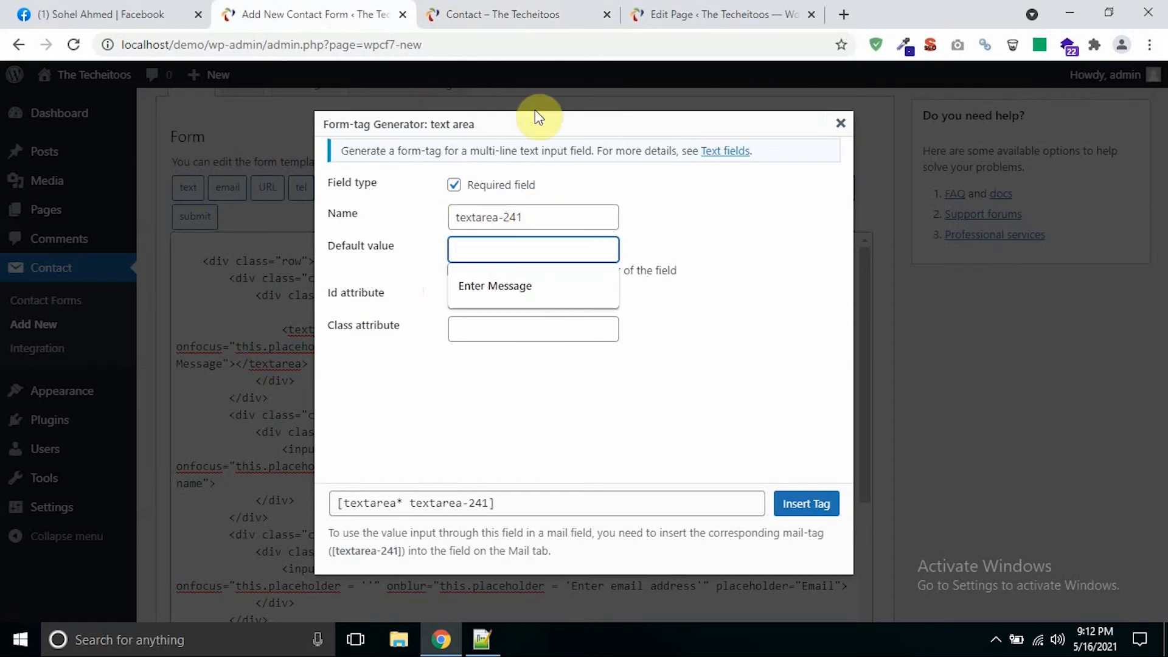
pyautogui.click(530, 11)
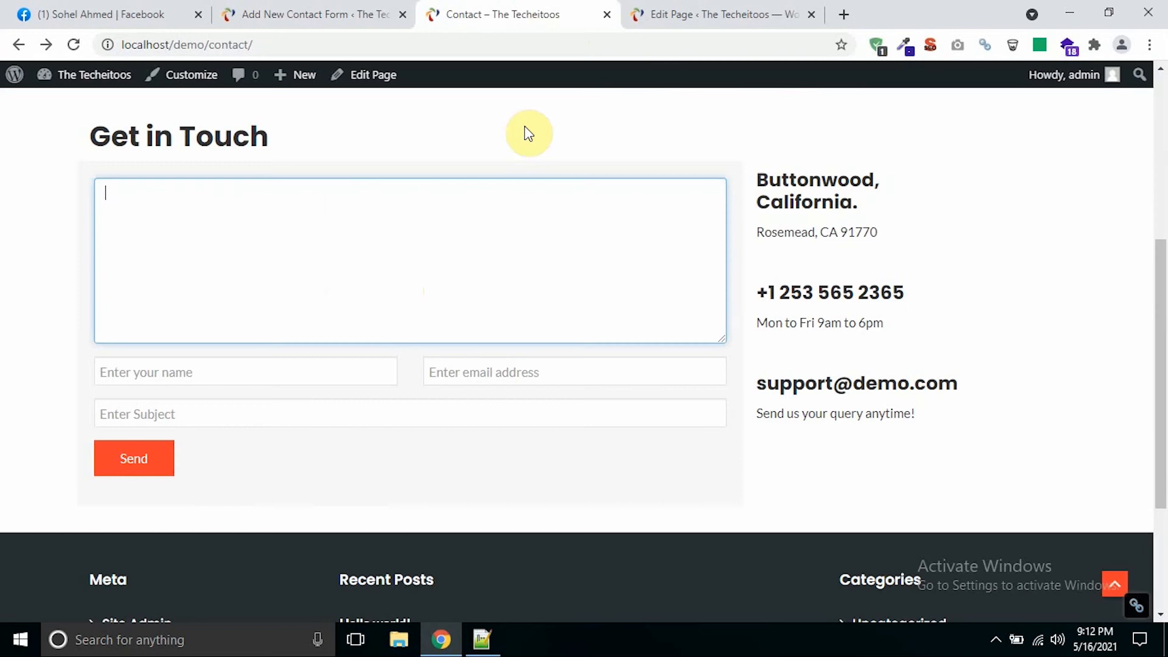
pyautogui.click(401, 398)
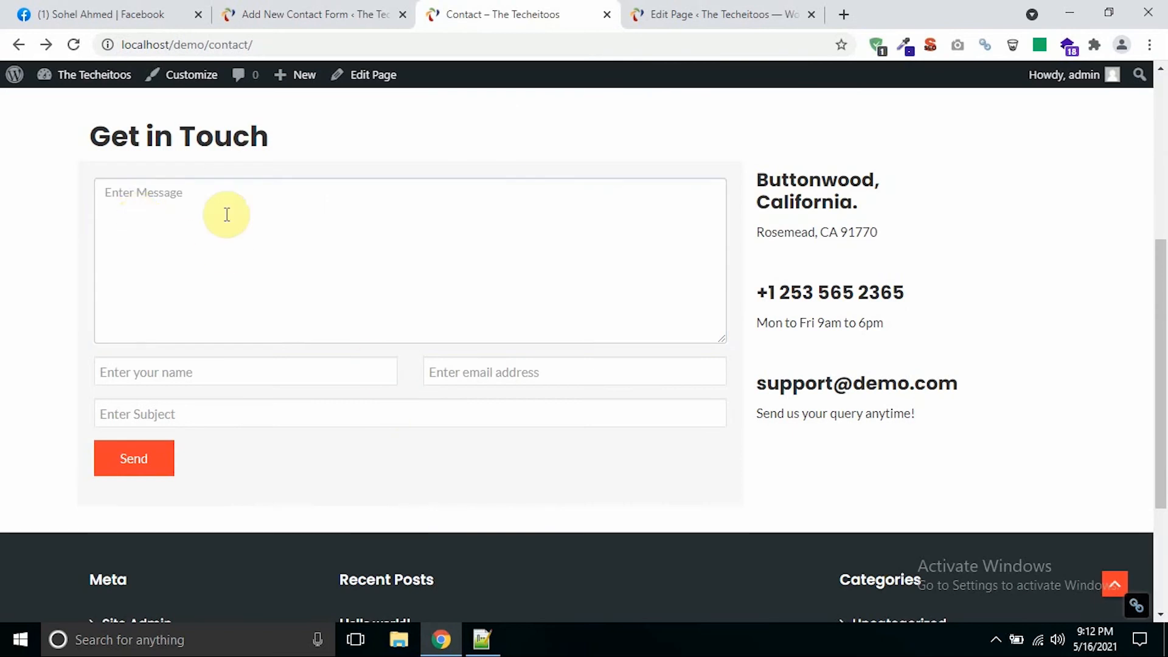
pyautogui.click(318, 13)
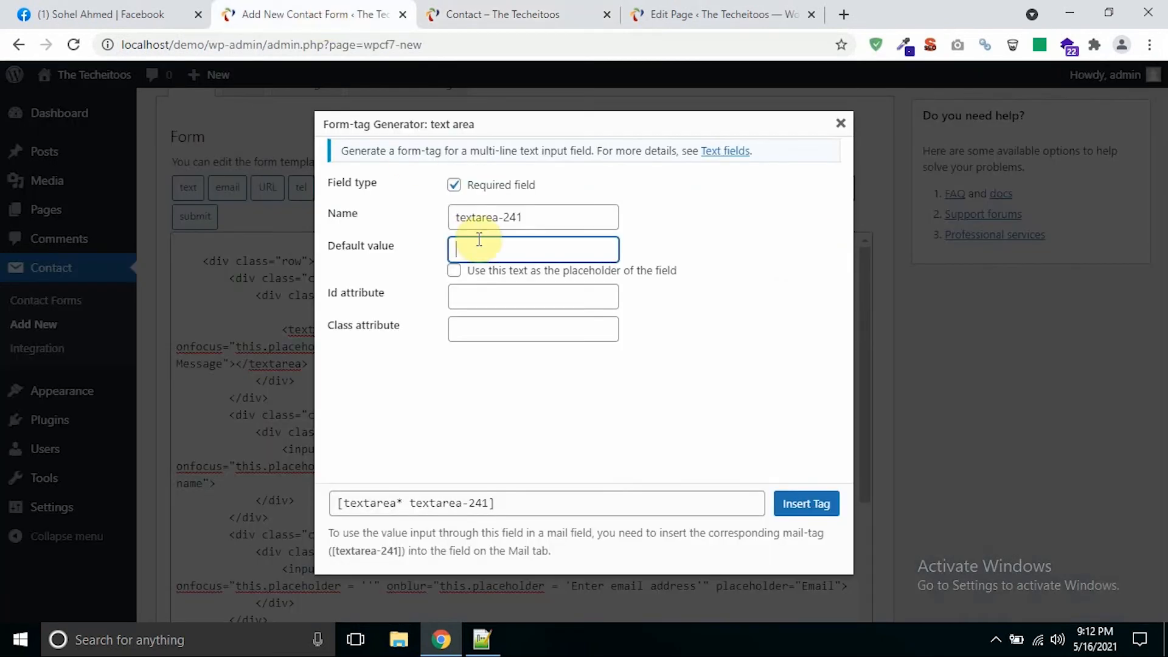
pyautogui.write('Enter Message')
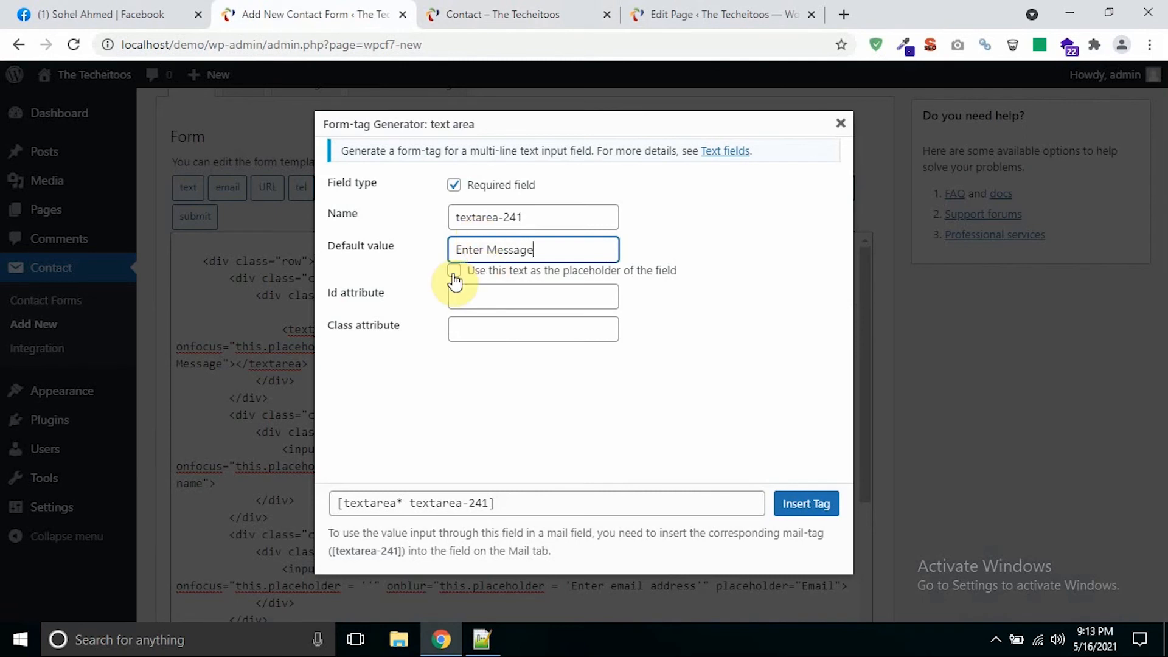
pyautogui.click(453, 271)
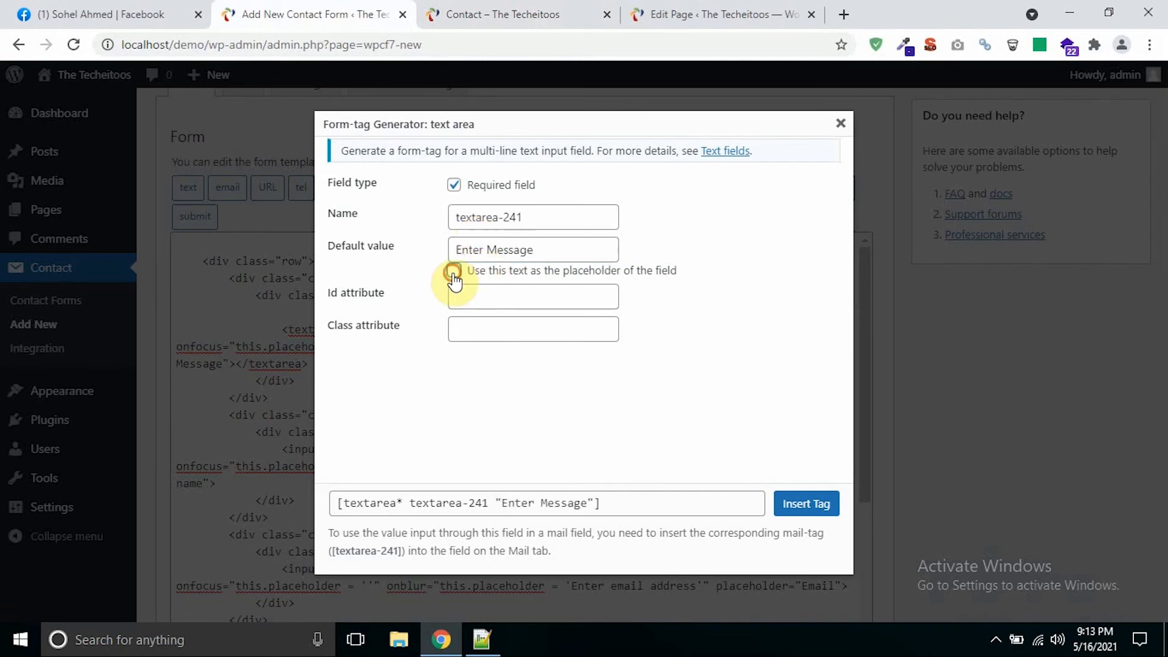
pyautogui.click(531, 378)
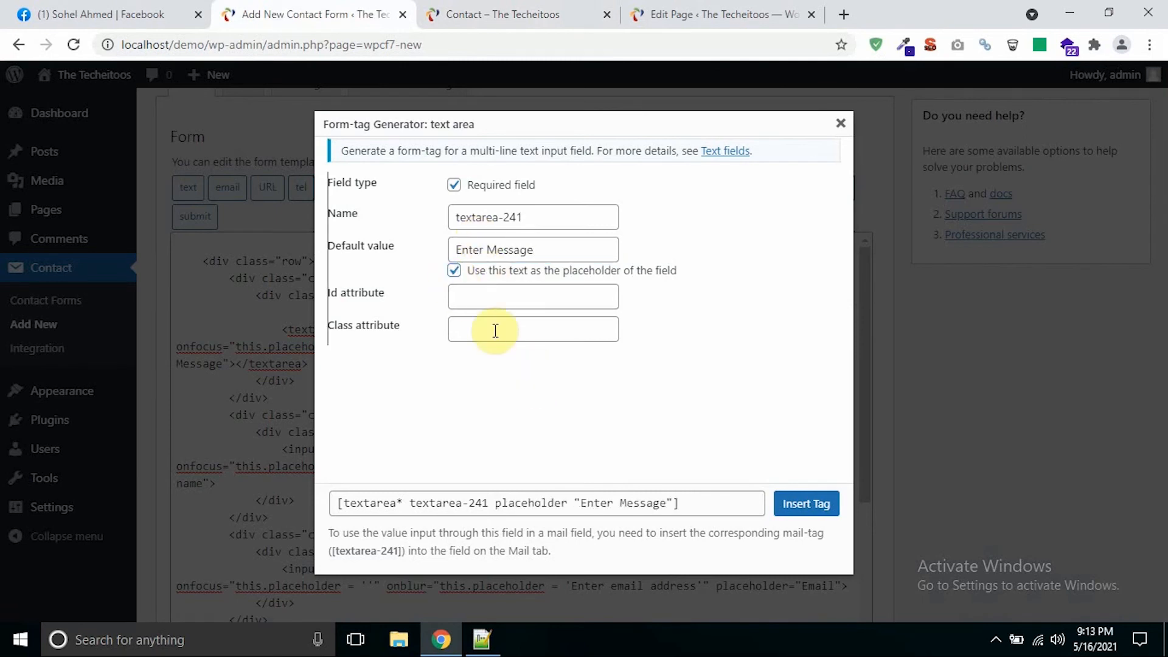
# Copy the textarea's id "message" from the code in Notepad++ and paste it as the tag's Id attribute in WordPress
pyautogui.click(495, 296)
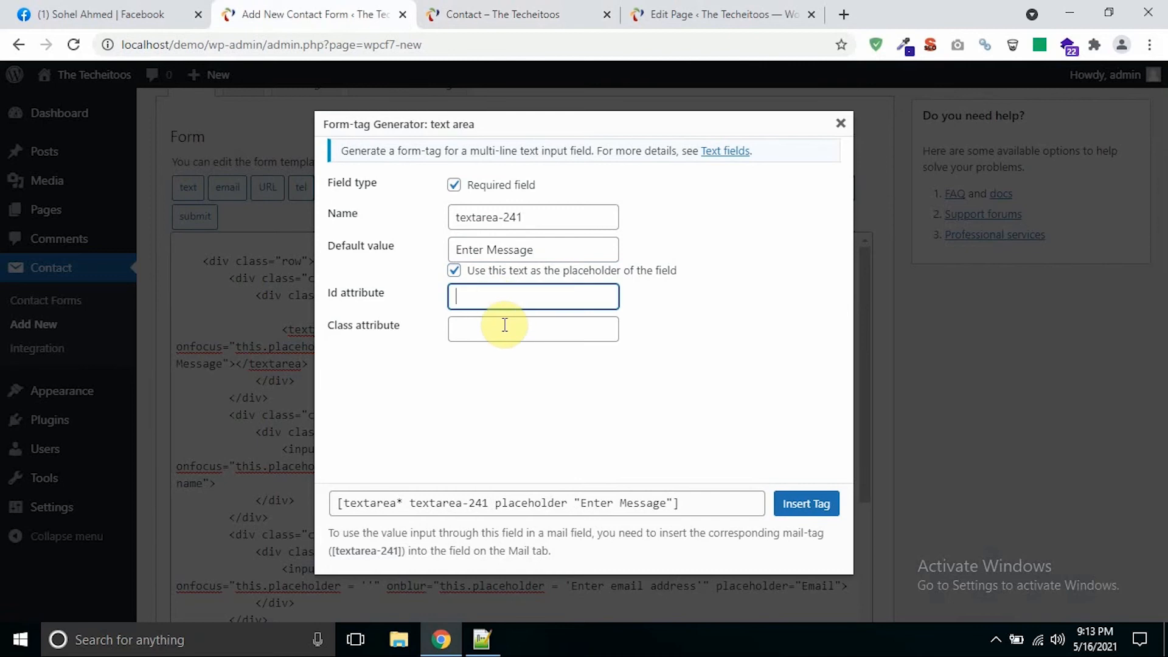
pyautogui.click(504, 324)
pyautogui.click(481, 640)
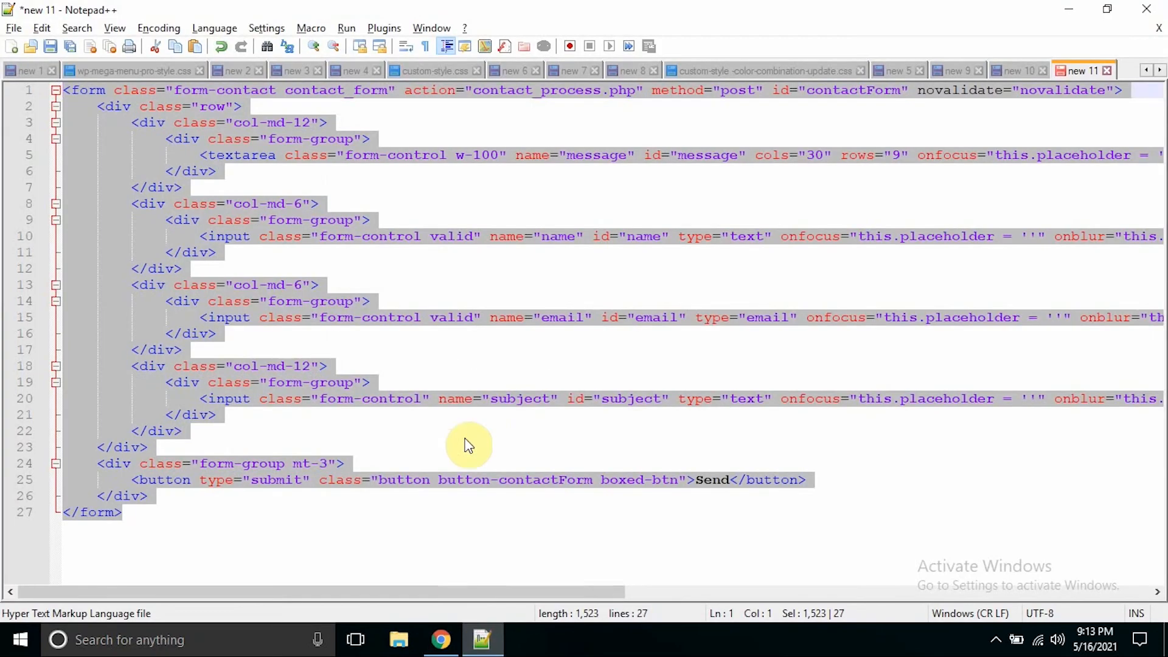
pyautogui.click(577, 157)
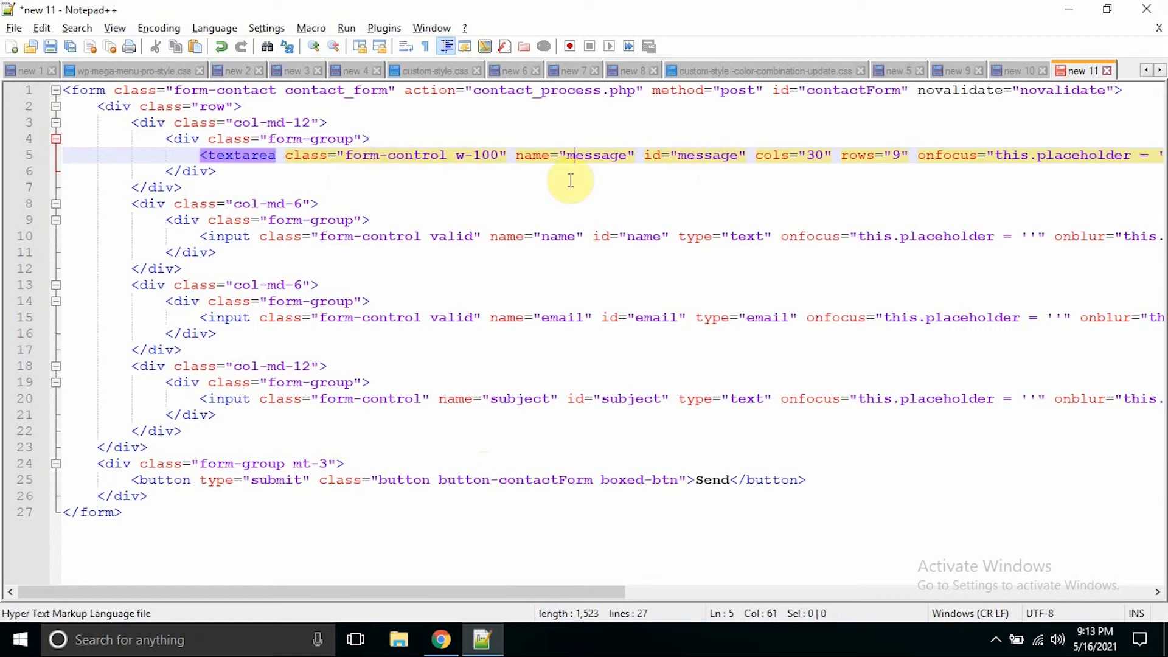
pyautogui.doubleClick(700, 159)
pyautogui.hotkey('ctrl', 'c')
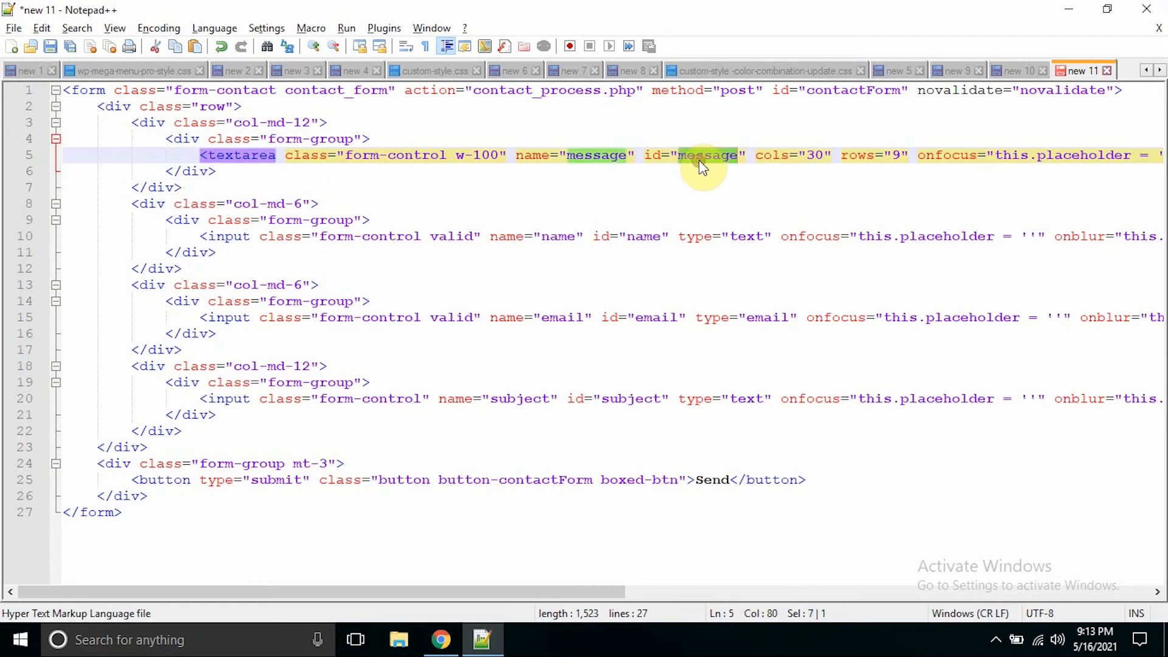
pyautogui.hotkey('alt', 'Tab')
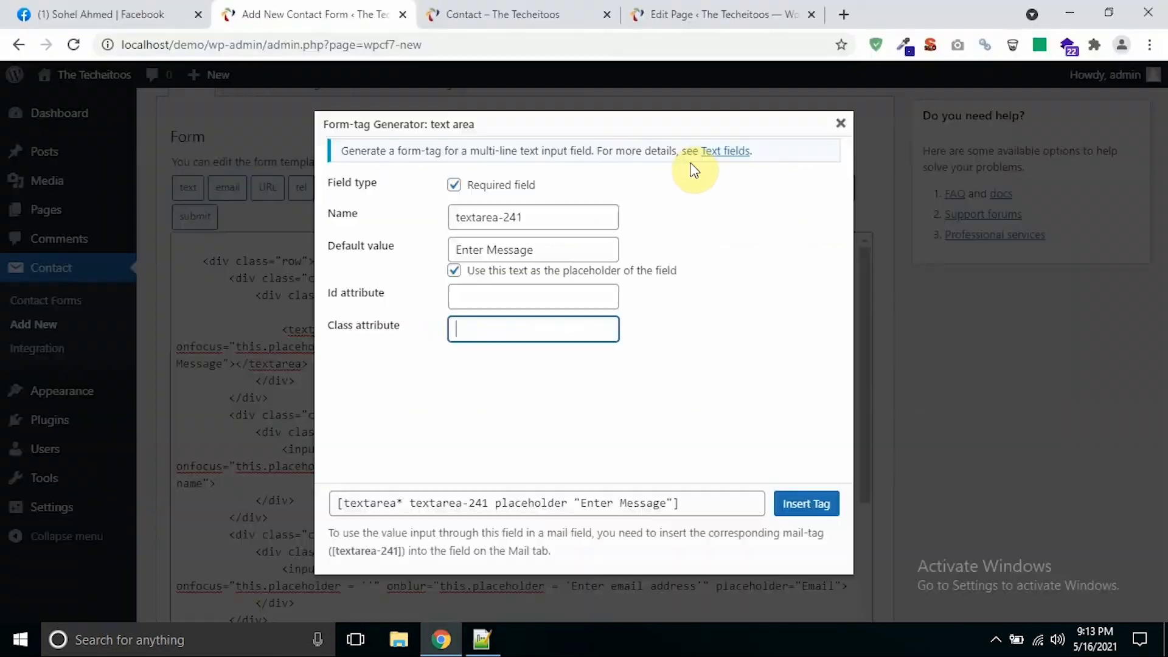
pyautogui.click(518, 293)
pyautogui.hotkey('ctrl', 'v')
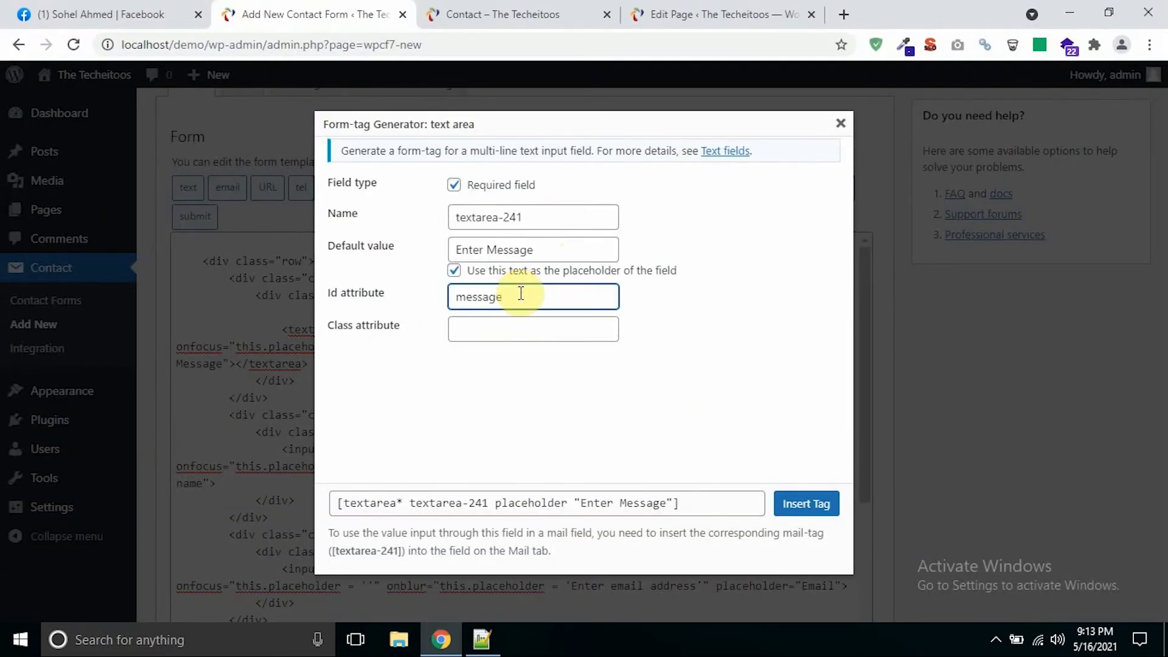
# Copy the textarea's classes "form-control w-100" from Notepad++ into the tag's Class attribute in WordPress and insert the tag into the template
pyautogui.hotkey('alt', 'Tab')
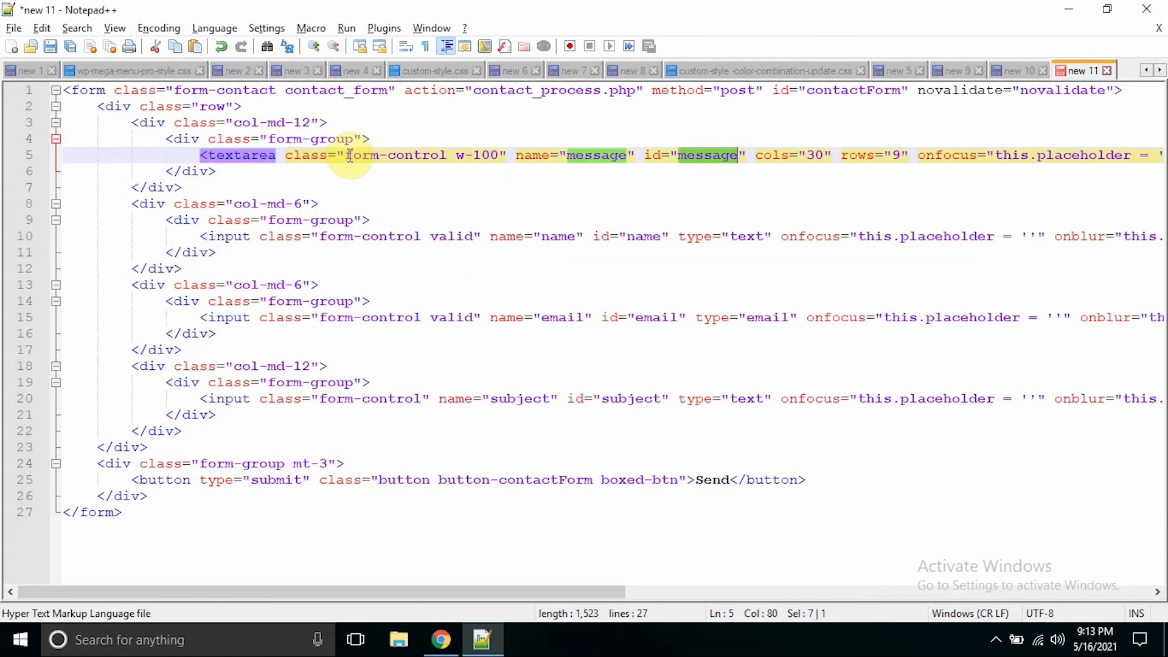
pyautogui.moveTo(347, 156); pyautogui.dragTo(499, 168)
pyautogui.hotkey('ctrl', 'c')
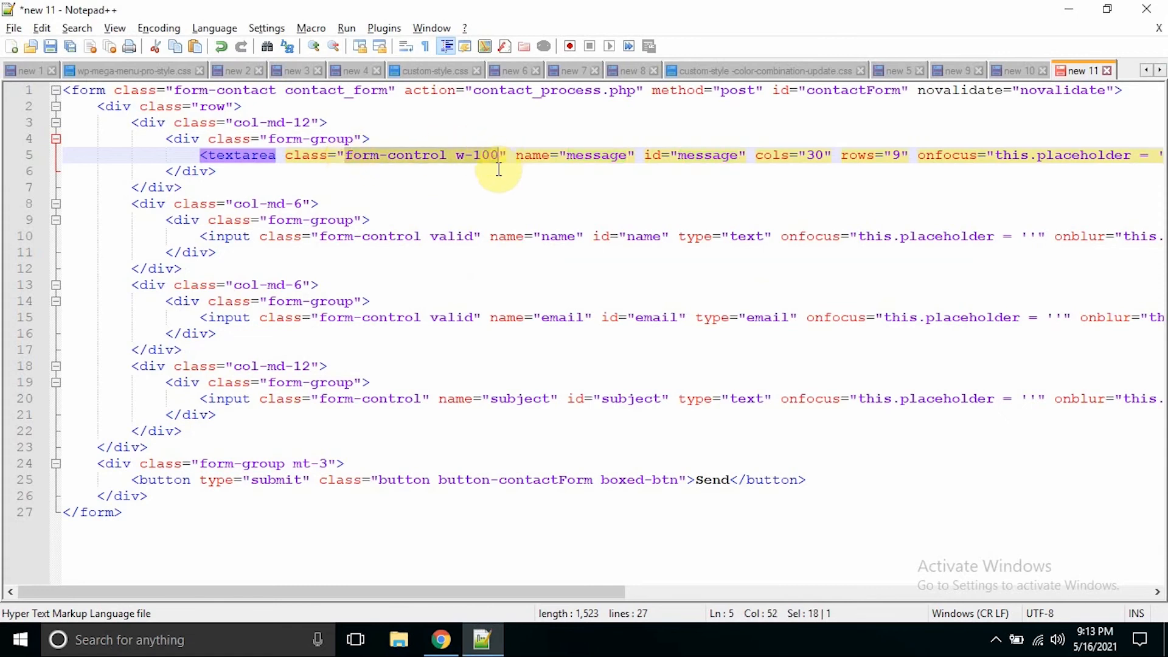
pyautogui.hotkey('alt', 'Tab')
pyautogui.click(489, 326)
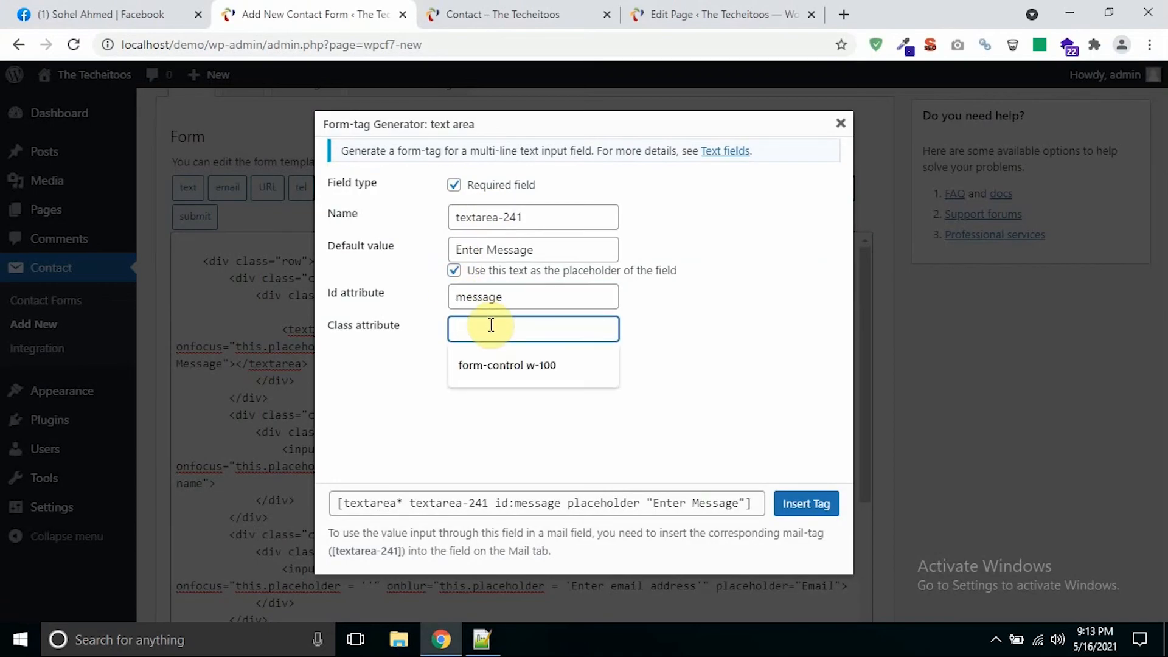
pyautogui.hotkey('ctrl', 'v')
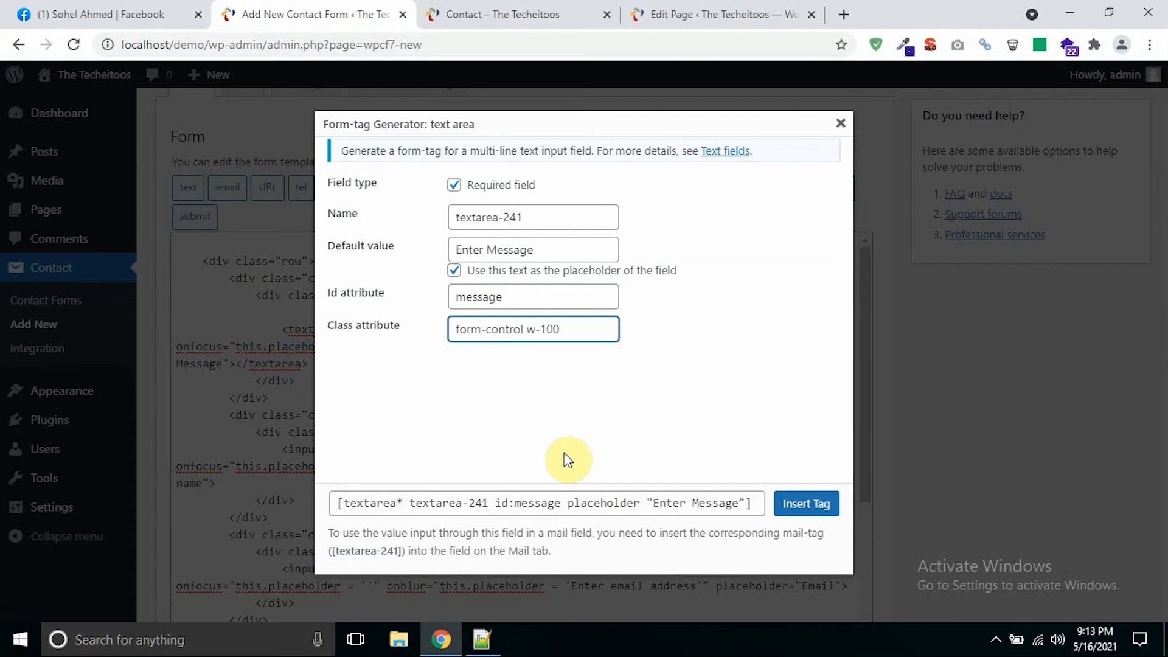
pyautogui.click(581, 444)
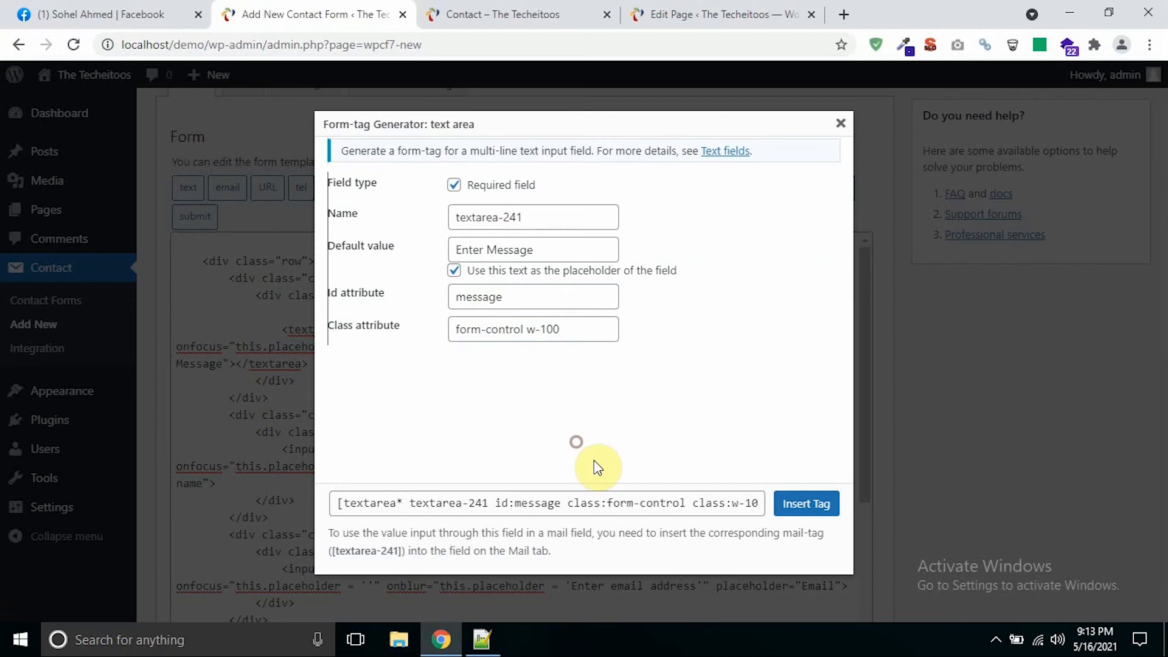
pyautogui.click(809, 506)
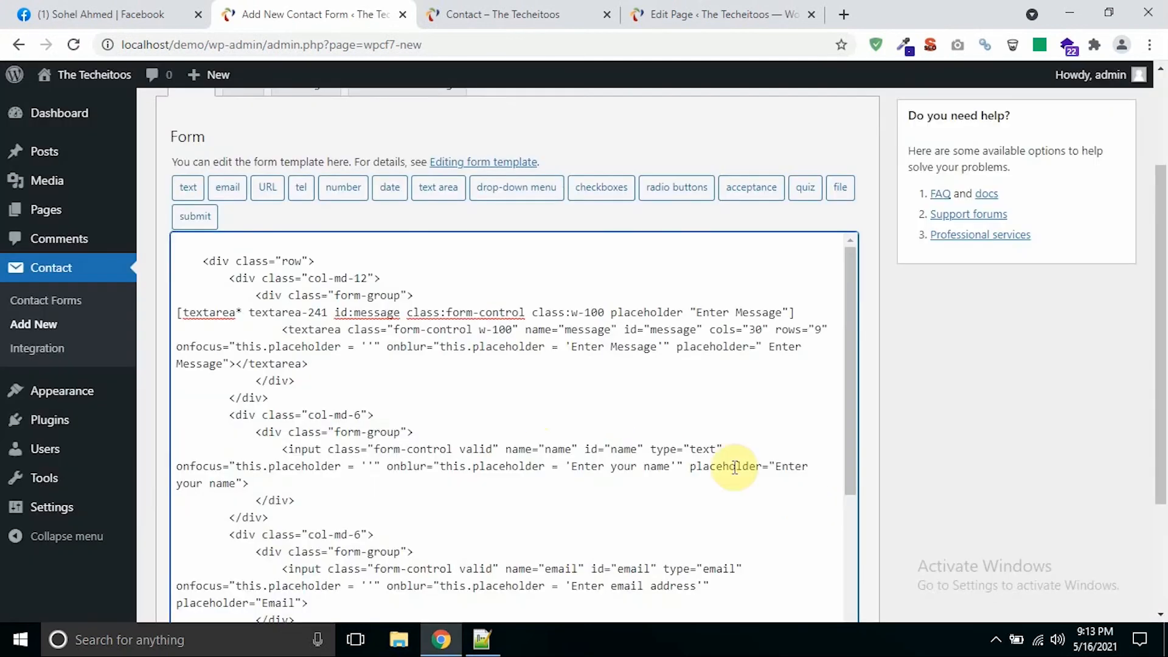
# Delete the original HTML textarea element below the inserted textarea form tag
pyautogui.click(179, 323)
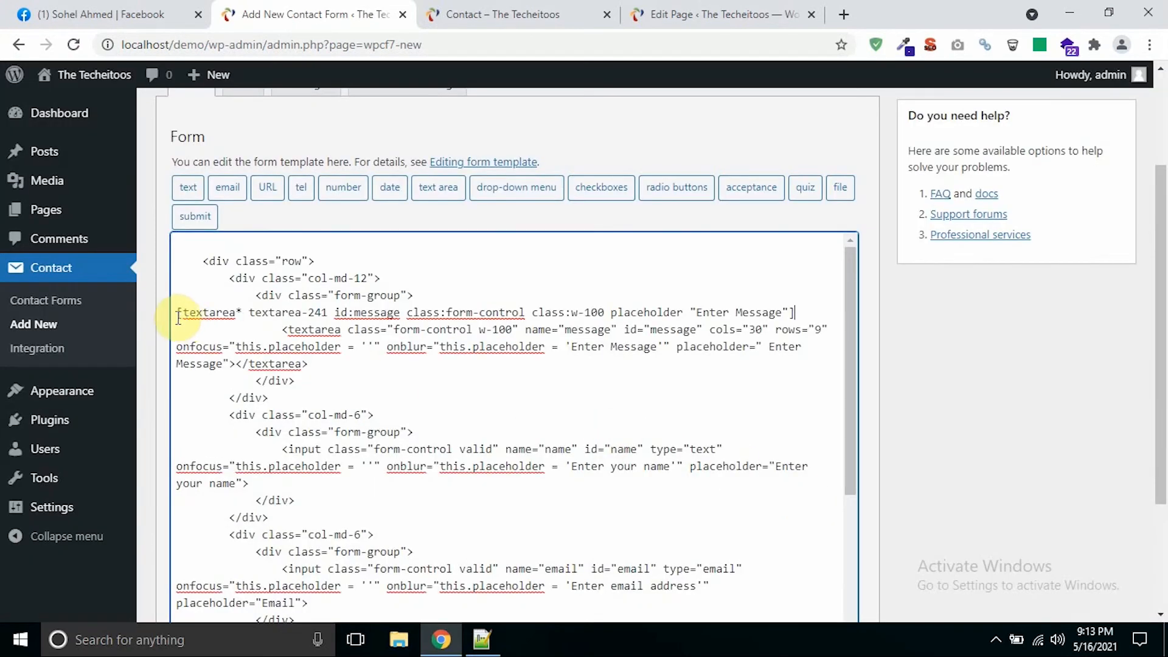
pyautogui.click(810, 311)
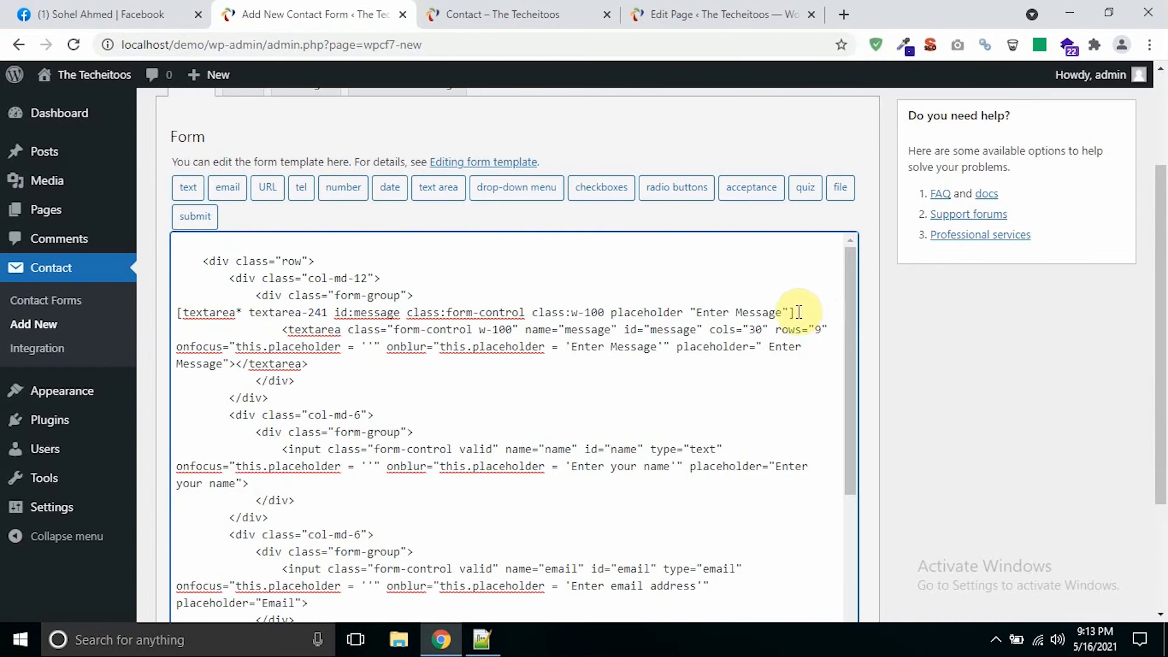
pyautogui.moveTo(282, 329); pyautogui.dragTo(331, 361)
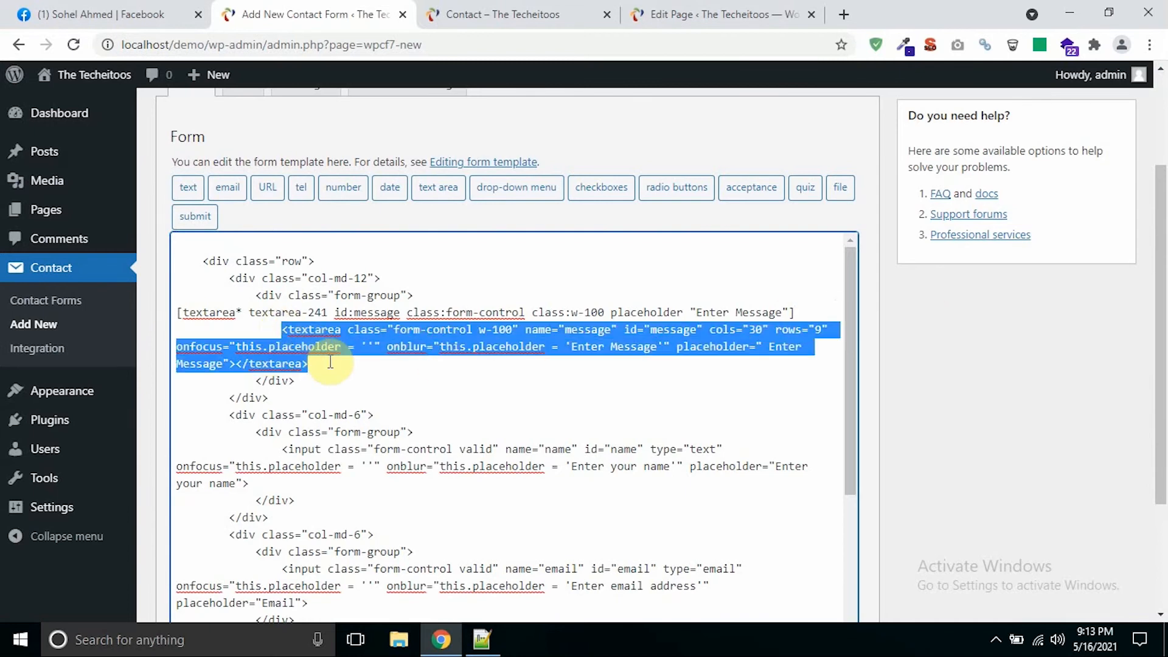
pyautogui.press('BackSpace')
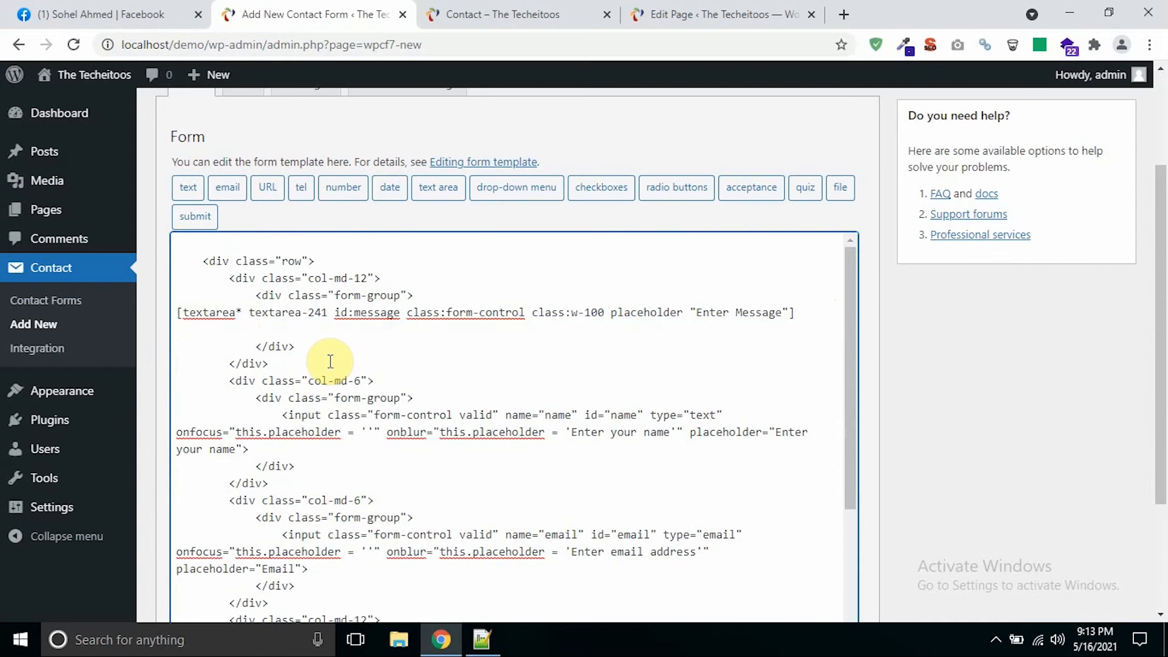
# Check the name field on the live Contact page and insert a blank line above the name input tag in the form template
pyautogui.click(463, 14)
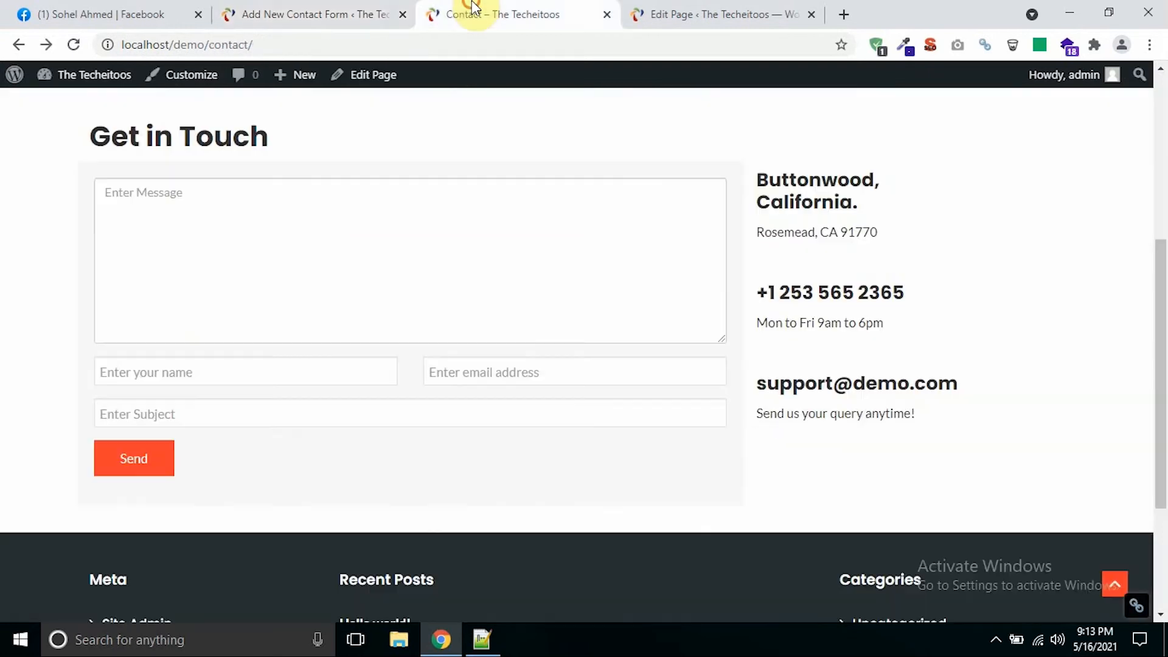
pyautogui.click(270, 371)
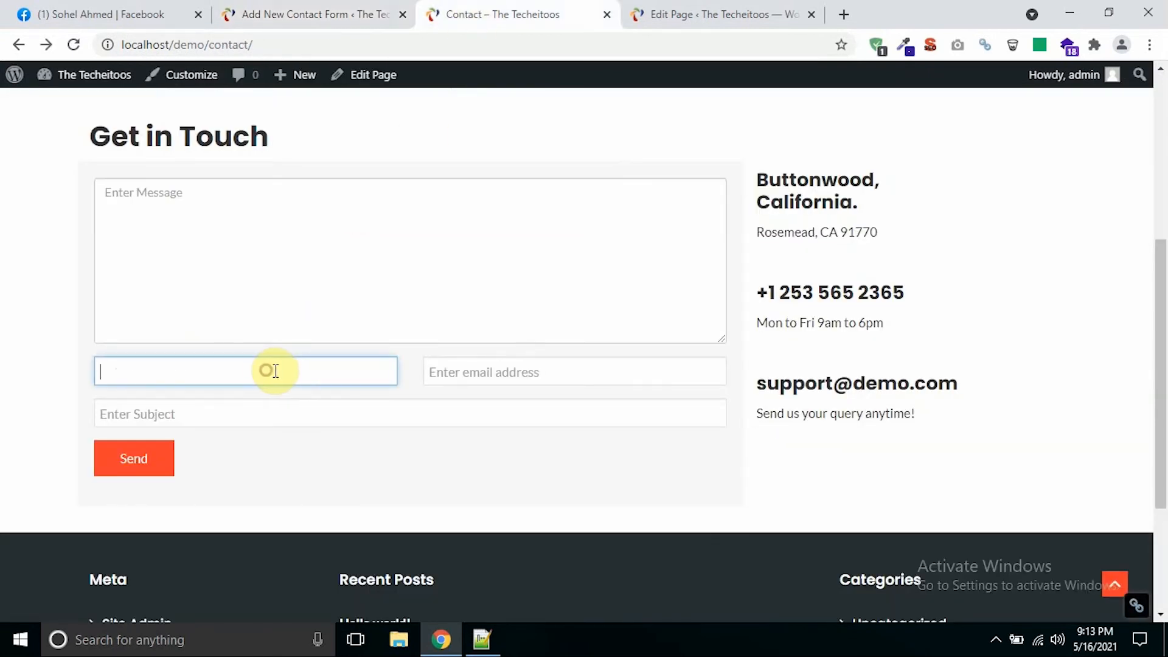
pyautogui.click(357, 14)
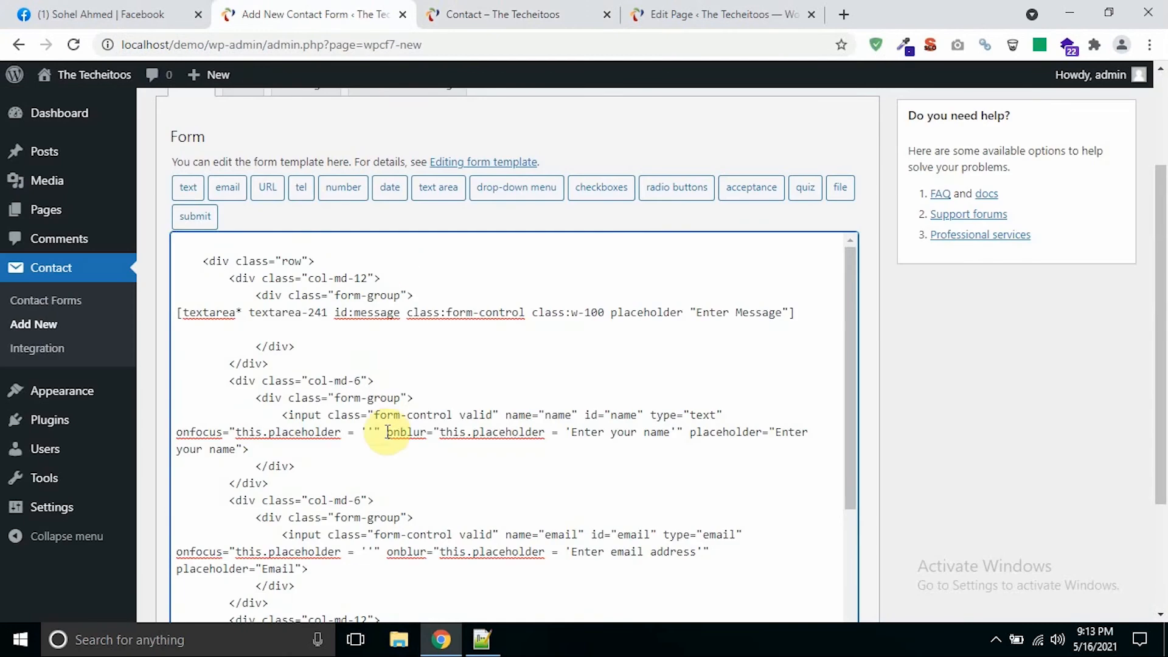
pyautogui.scroll(-1, 394, 465)
pyautogui.scroll(-1, 394, 466)
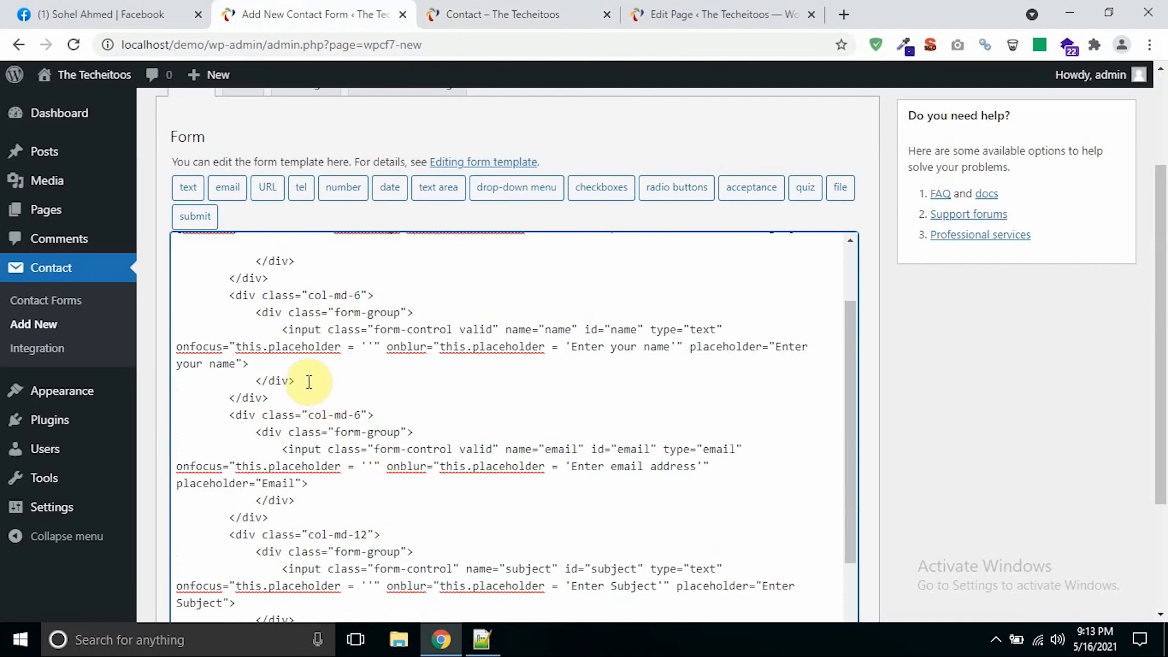
pyautogui.click(289, 329)
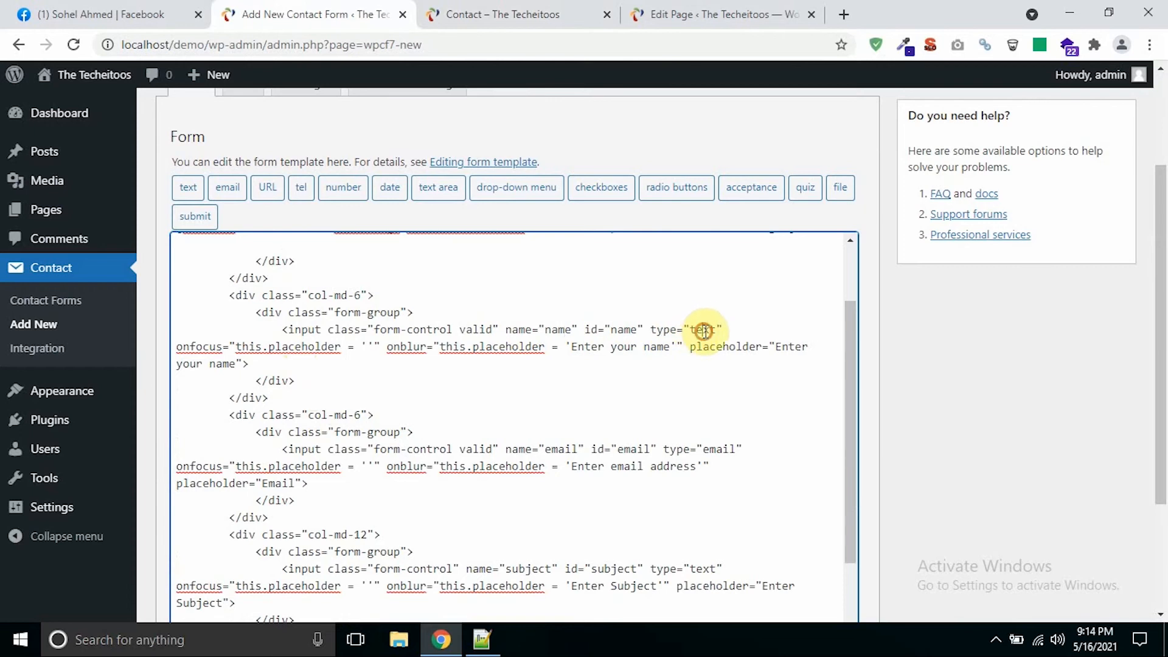
pyautogui.click(553, 329)
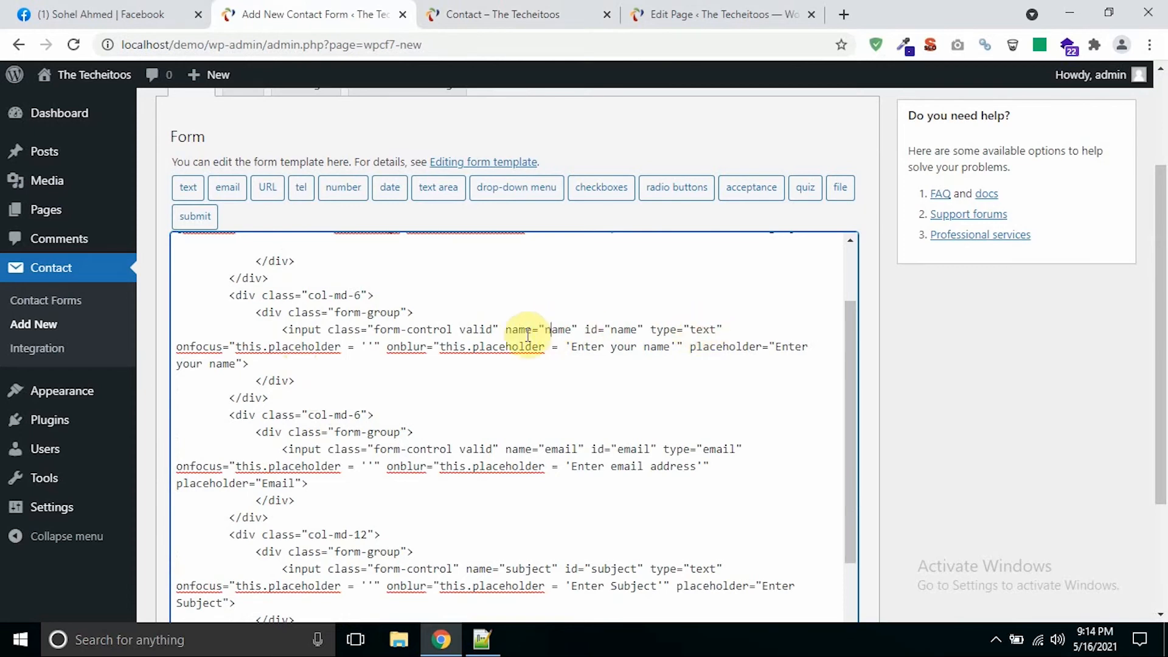
pyautogui.click(426, 316)
pyautogui.press('Return')
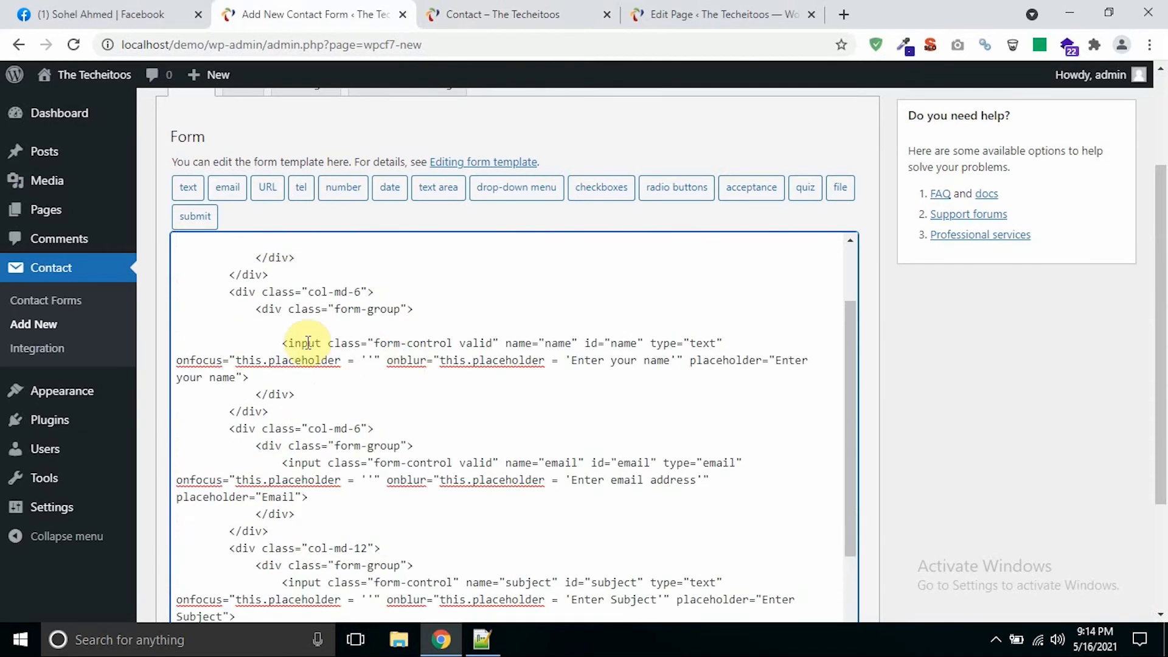
# Start a required text form tag with "Enter your name" as placeholder, matching the name field on the live Contact page
pyautogui.click(188, 190)
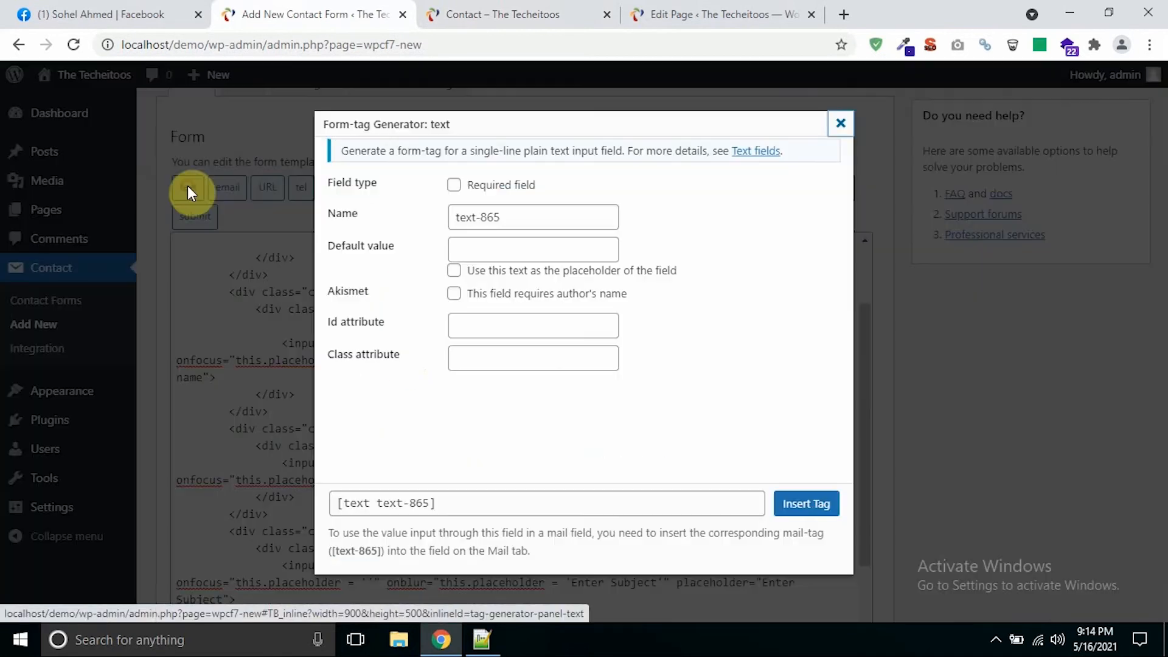
pyautogui.click(454, 186)
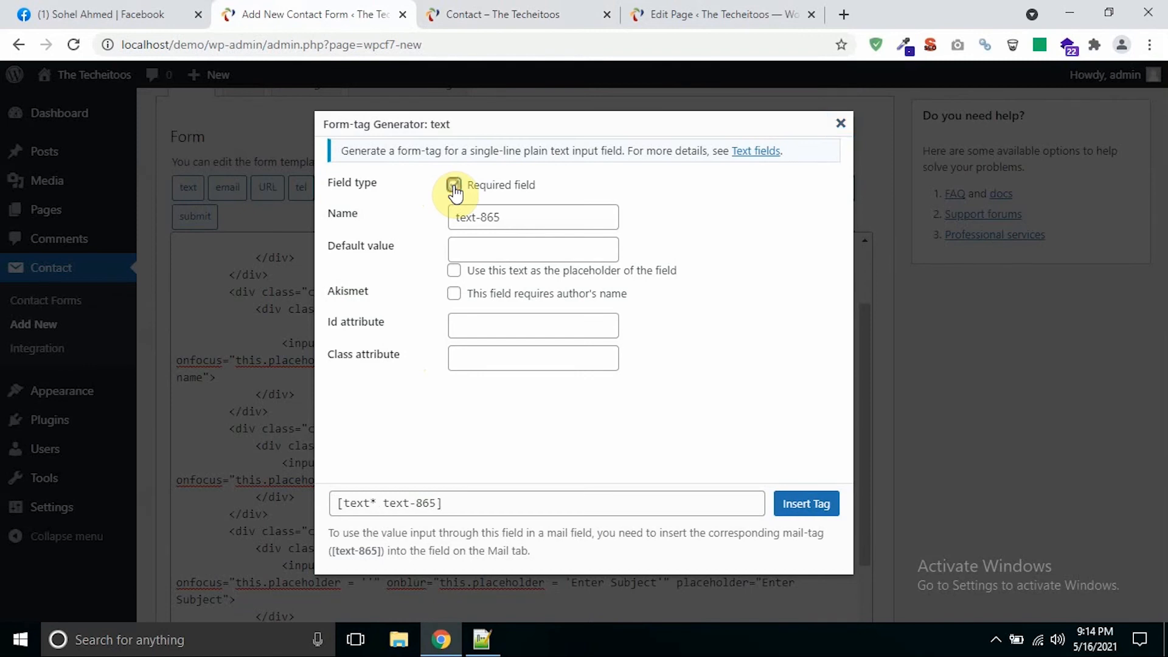
pyautogui.click(493, 224)
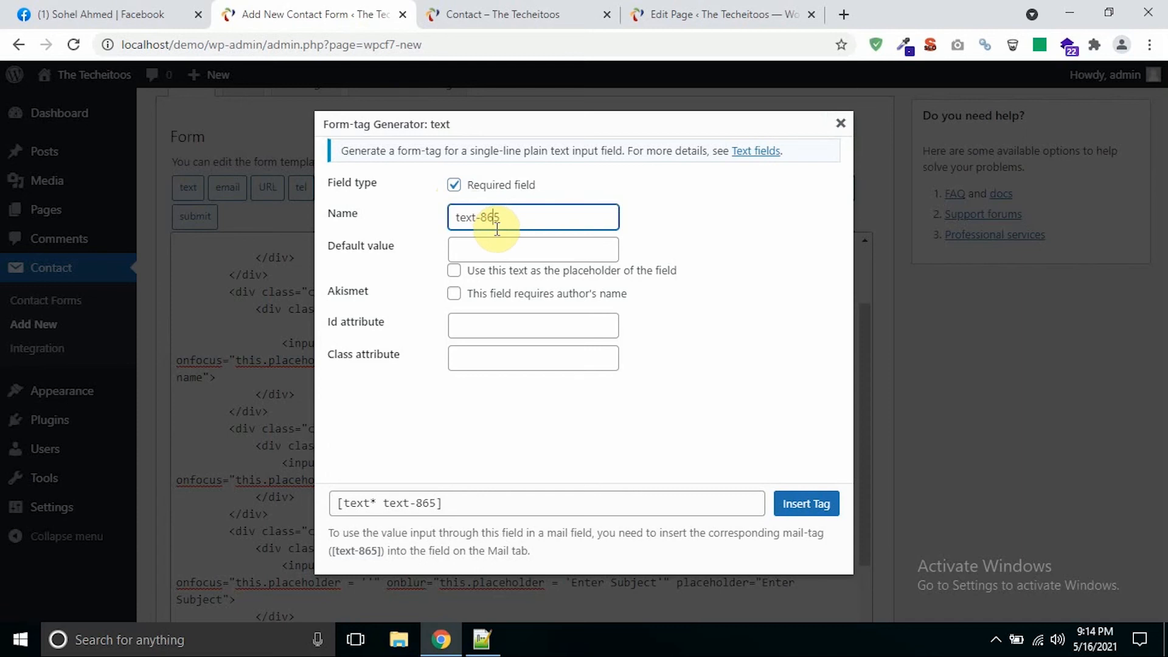
pyautogui.click(495, 250)
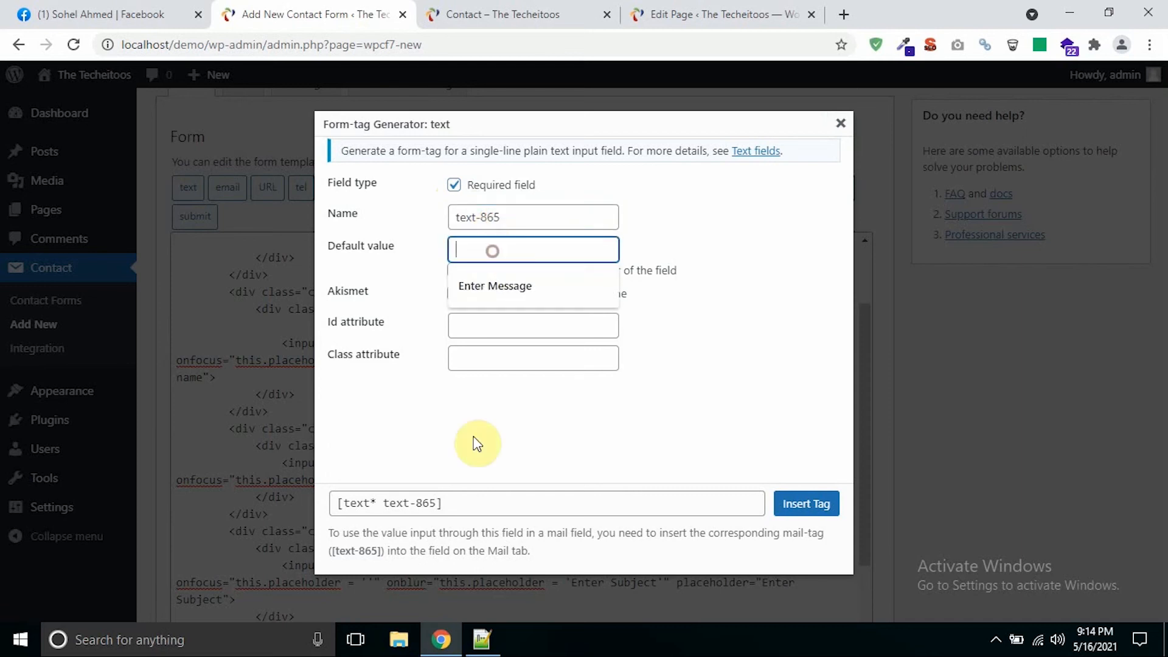
pyautogui.click(522, 12)
pyautogui.click(32, 275)
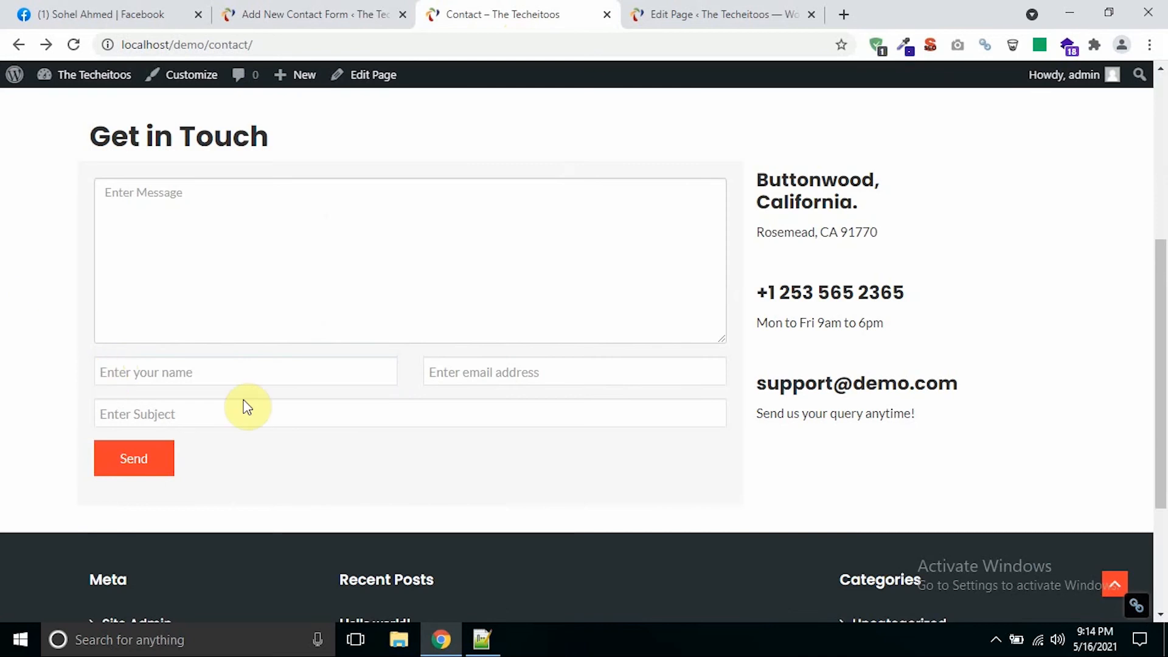
pyautogui.click(341, 9)
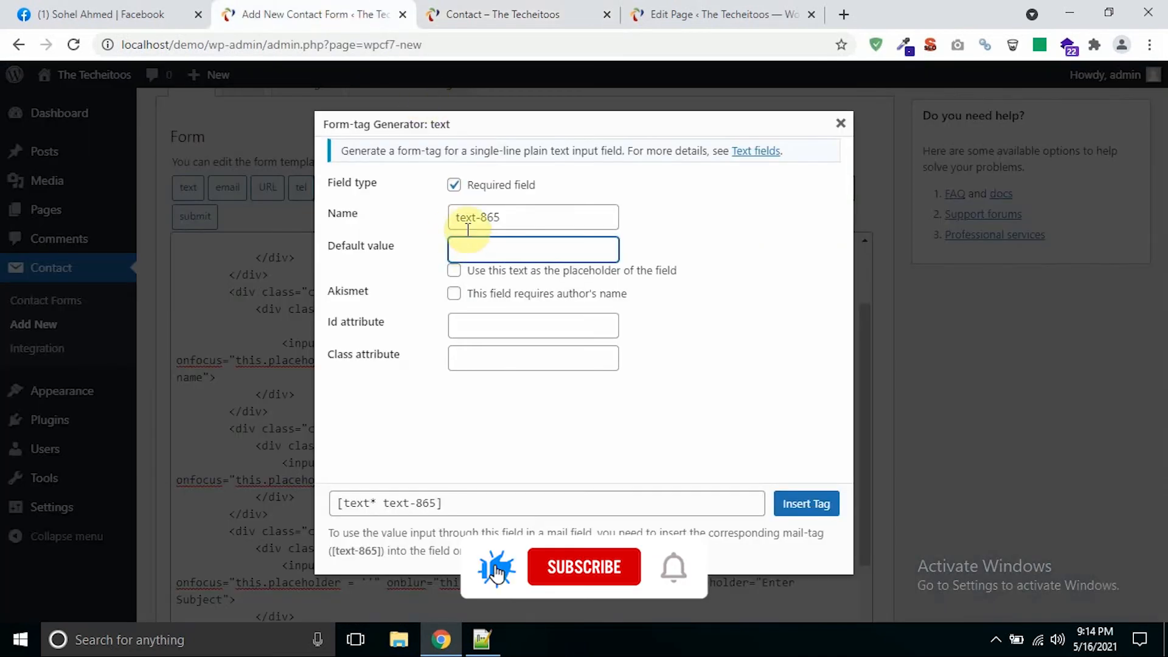
pyautogui.write('Enter your name')
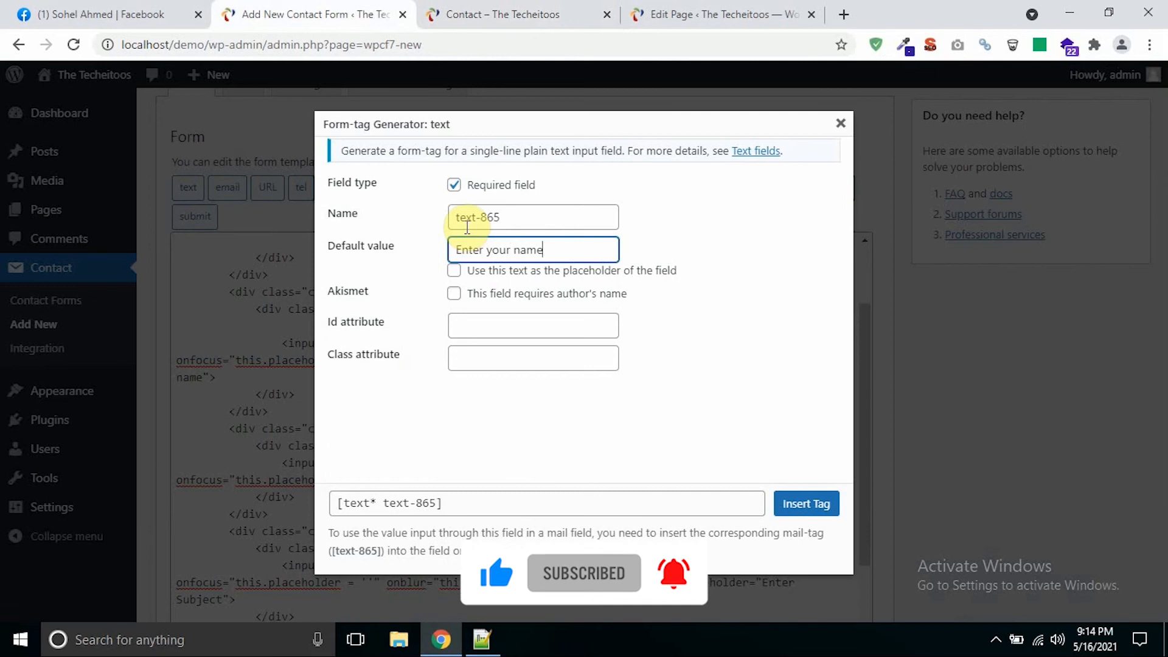
pyautogui.click(453, 271)
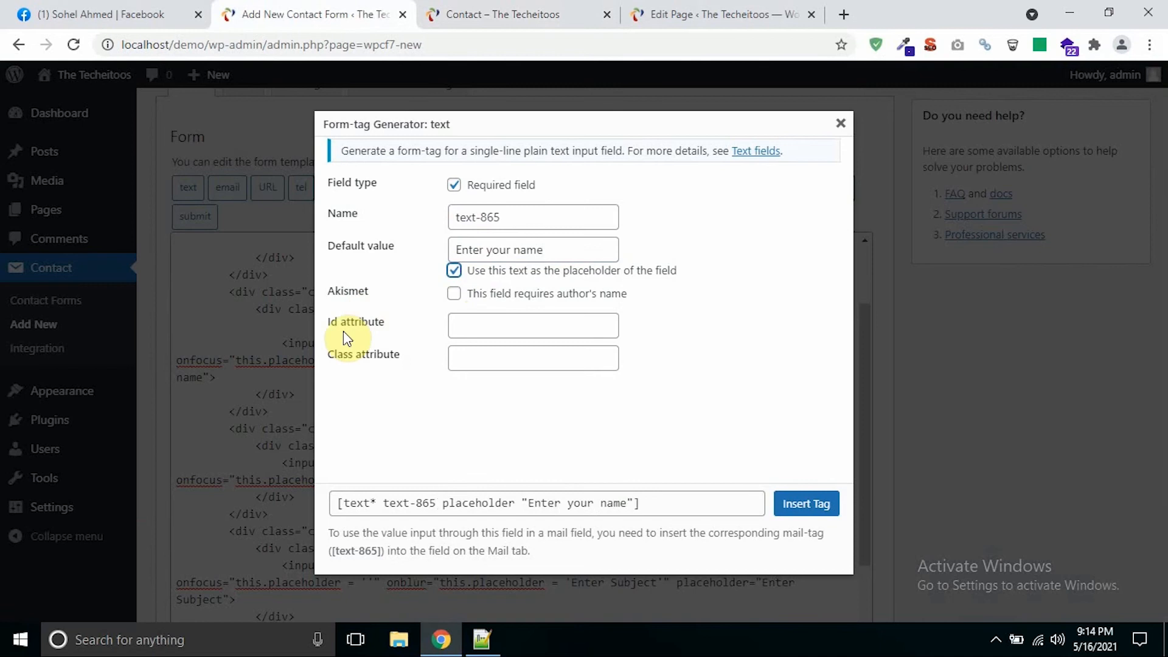
# Copy the name input's id "name" from the code in Notepad++ and paste it as the text tag's Id attribute in WordPress
pyautogui.click(521, 323)
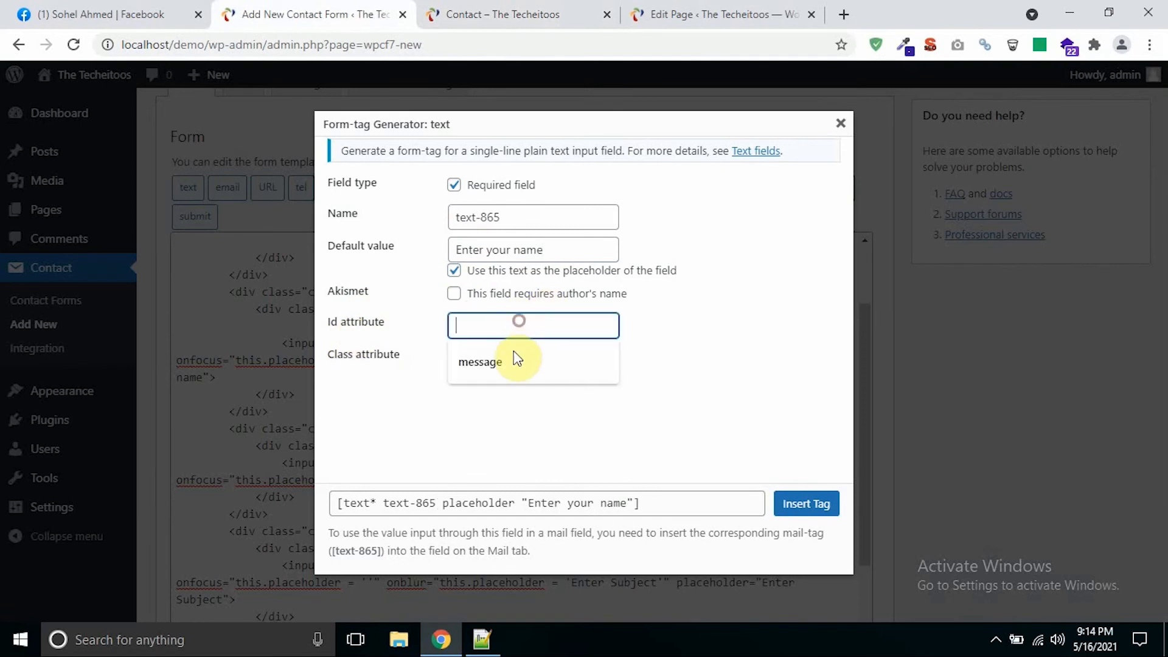
pyautogui.click(393, 390)
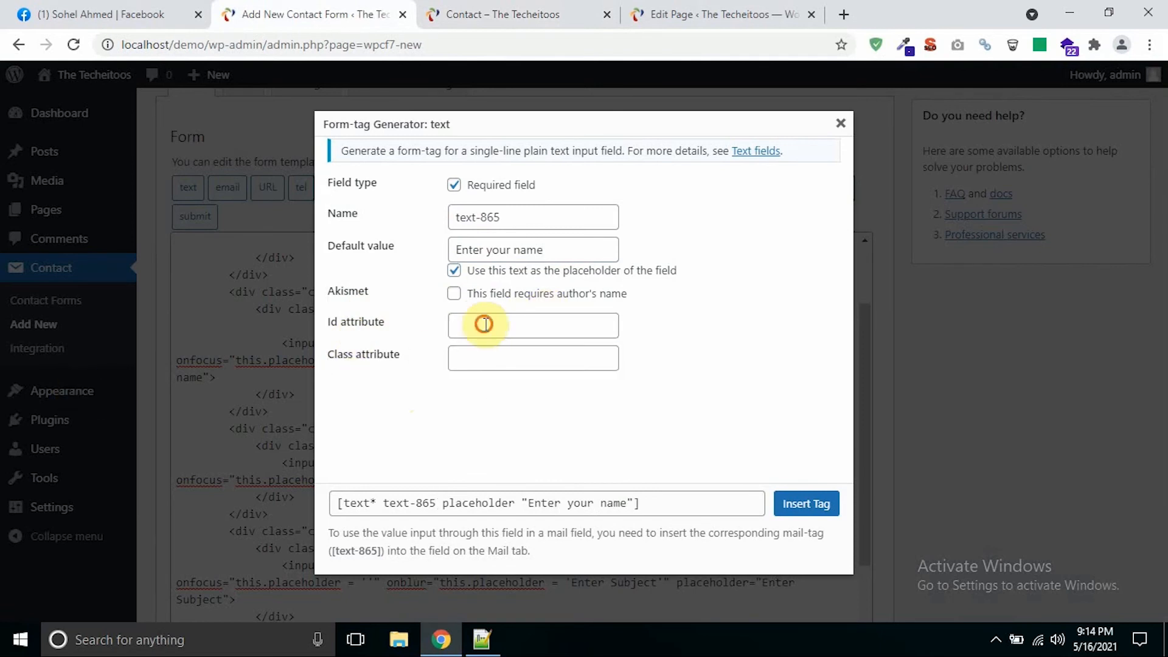
pyautogui.click(482, 324)
pyautogui.click(397, 400)
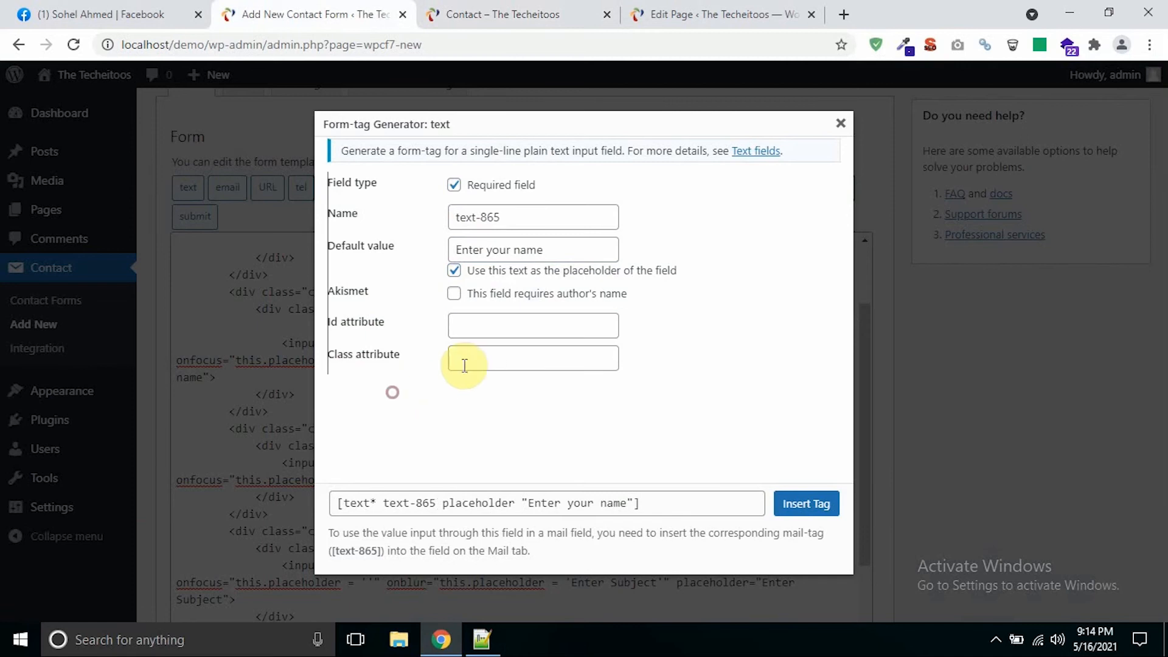
pyautogui.click(482, 639)
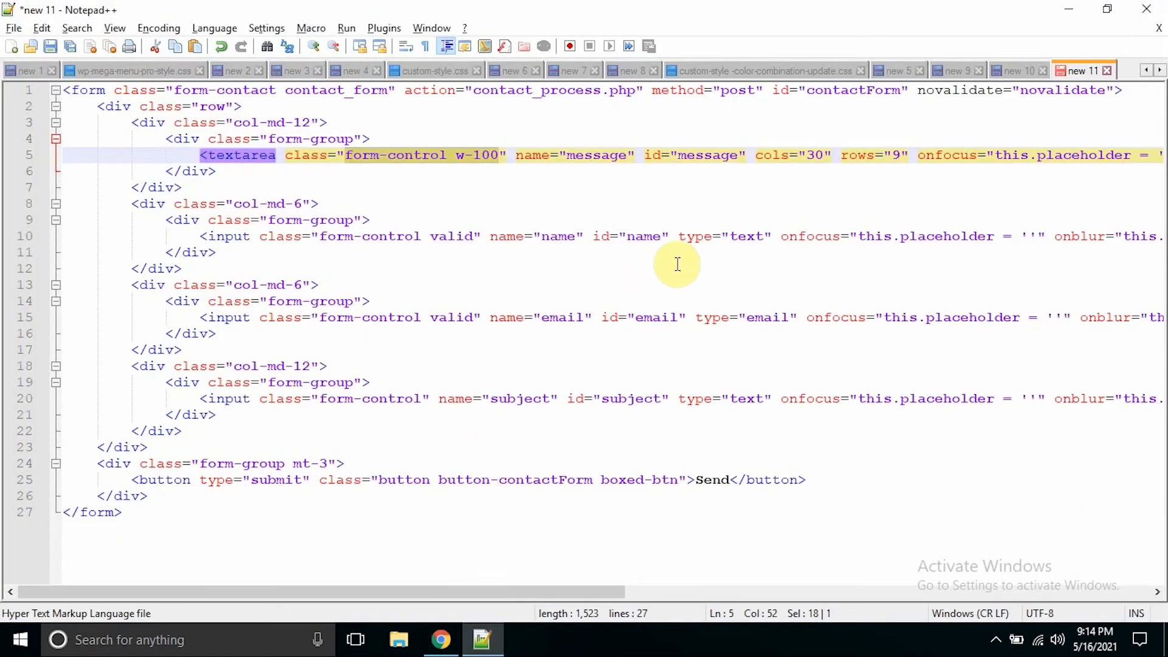
pyautogui.doubleClick(646, 237)
pyautogui.hotkey('ctrl', 'c')
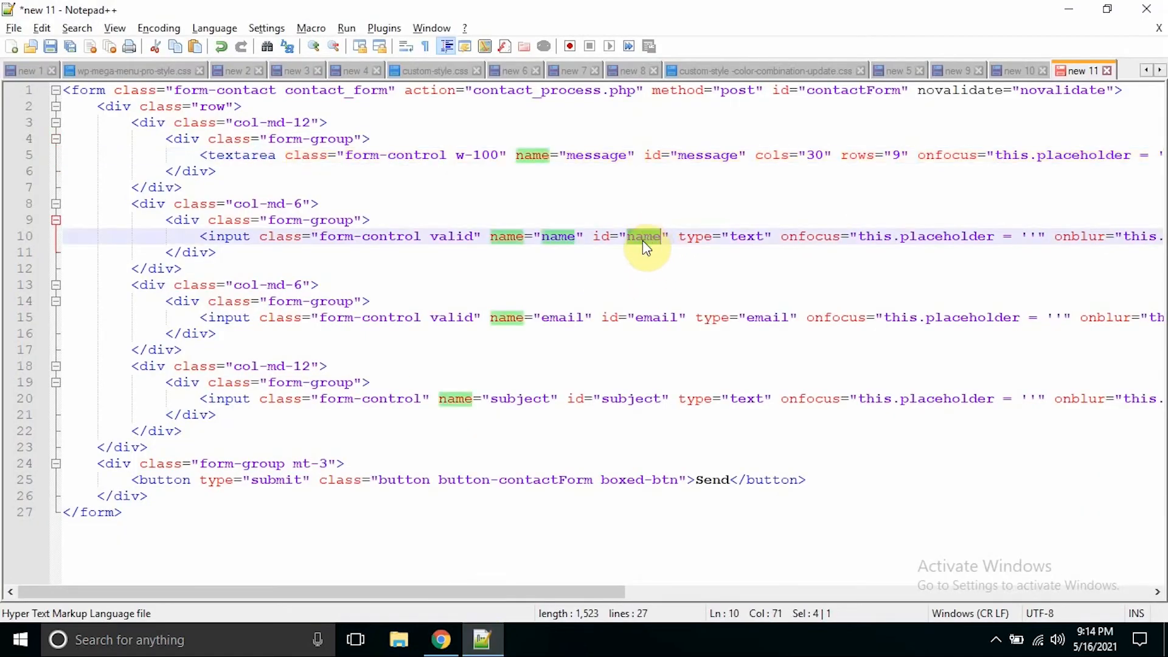
pyautogui.hotkey('alt', 'Tab')
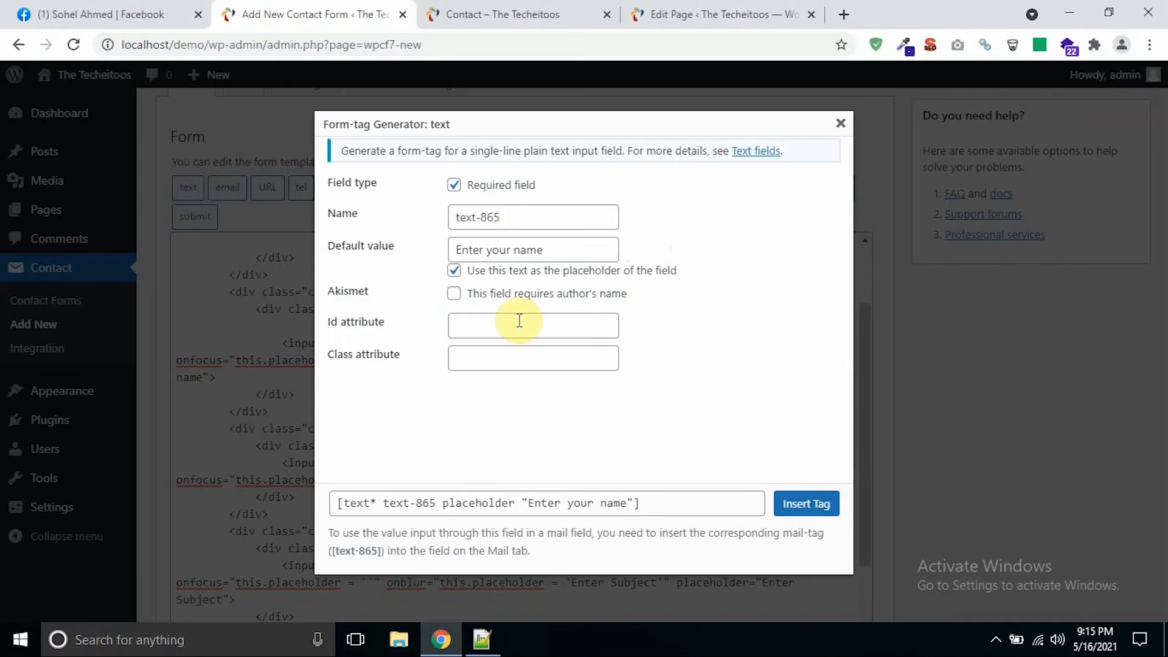
pyautogui.click(517, 319)
pyautogui.hotkey('ctrl', 'v')
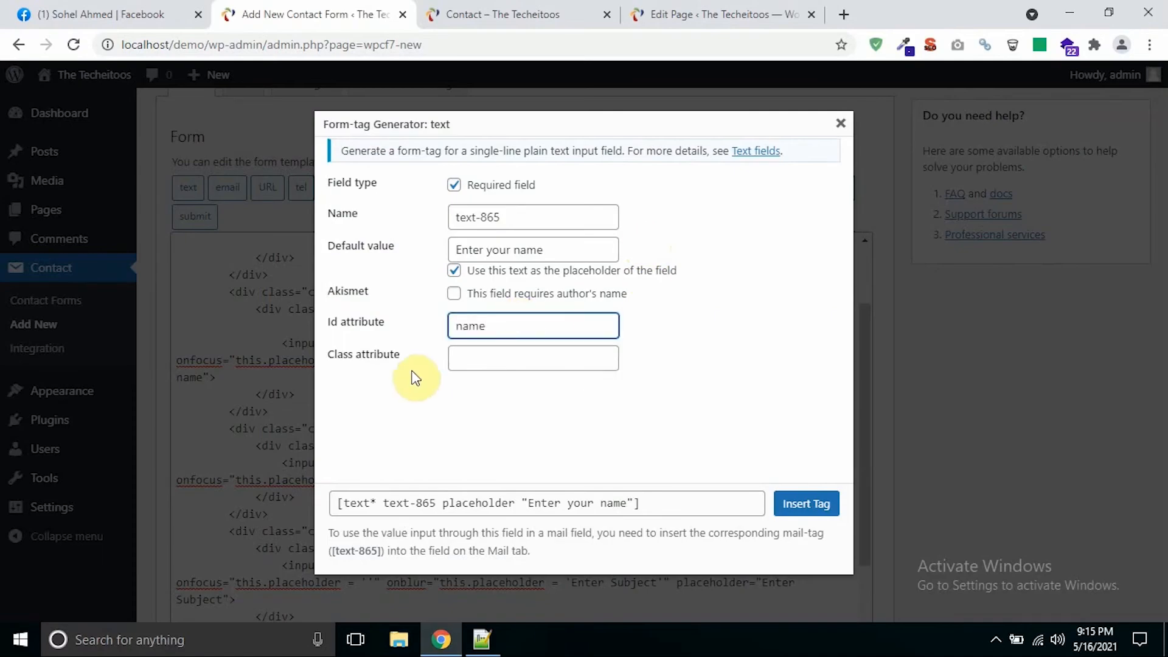
# Copy the name input's class "form-control" from Notepad++ into the tag's Class attribute in WordPress and insert the tag into the template
pyautogui.hotkey('alt', 'Tab')
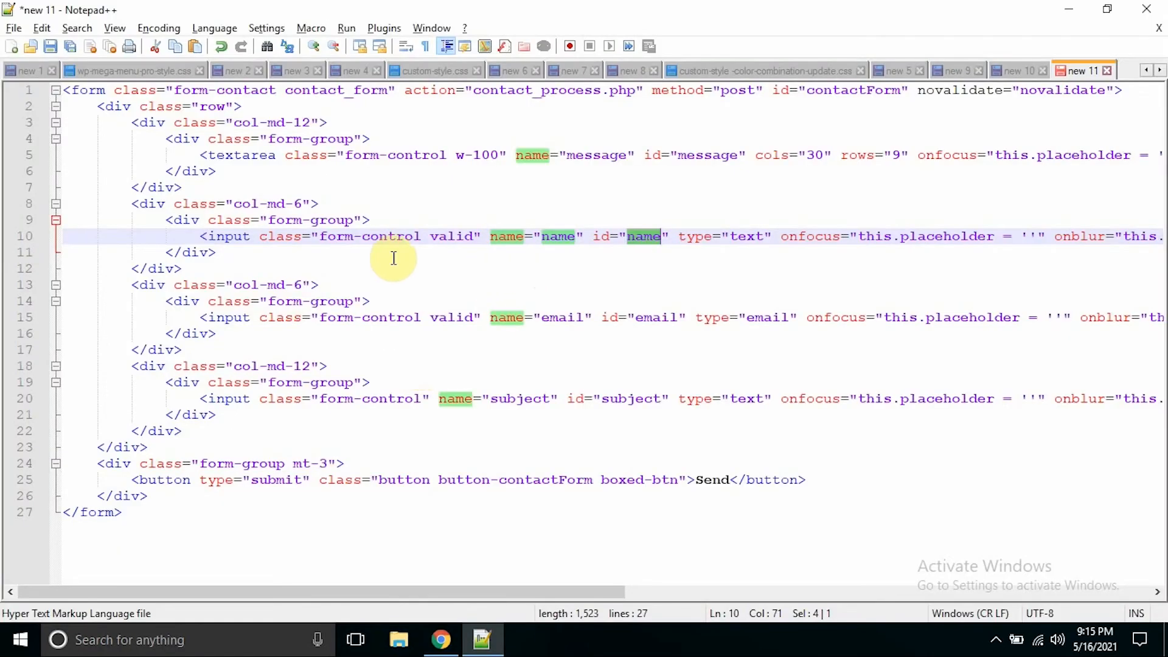
pyautogui.moveTo(321, 237); pyautogui.dragTo(424, 237)
pyautogui.doubleClick(451, 236)
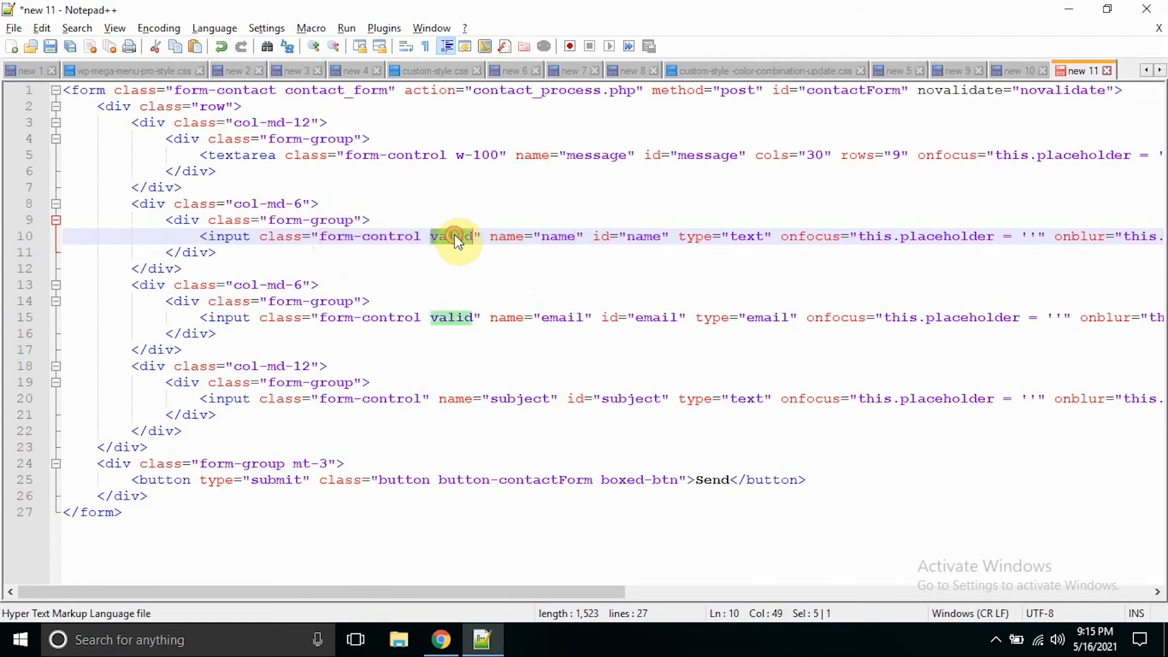
pyautogui.moveTo(321, 237); pyautogui.dragTo(422, 239)
pyautogui.hotkey('ctrl', 'c')
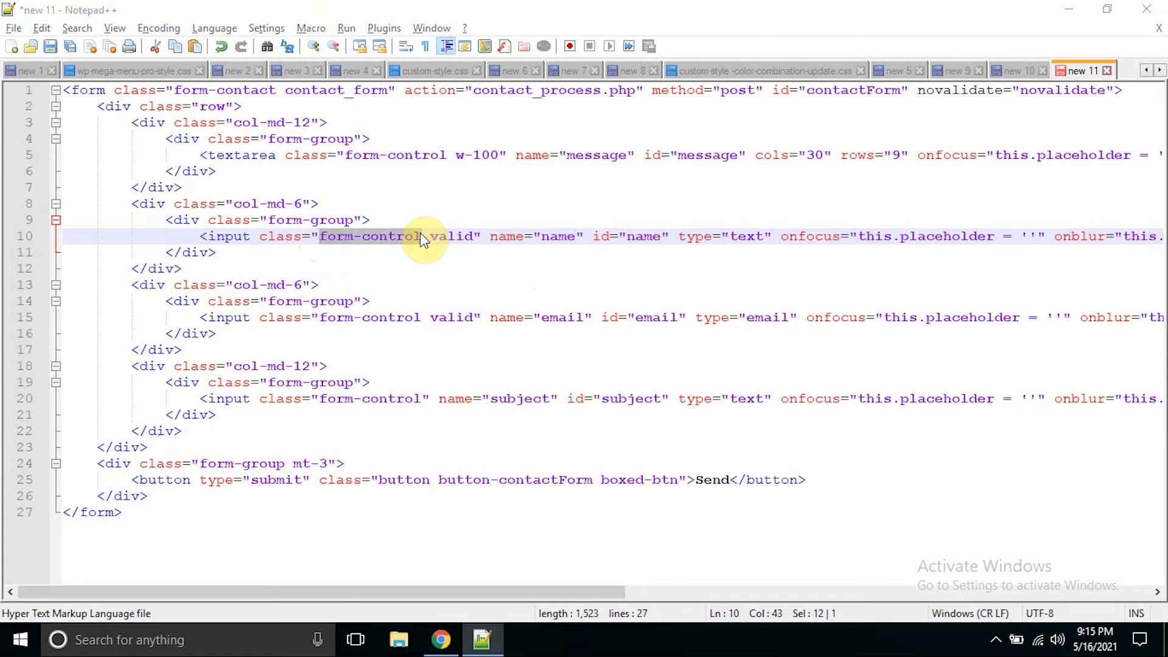
pyautogui.hotkey('alt', 'Tab')
pyautogui.click(492, 353)
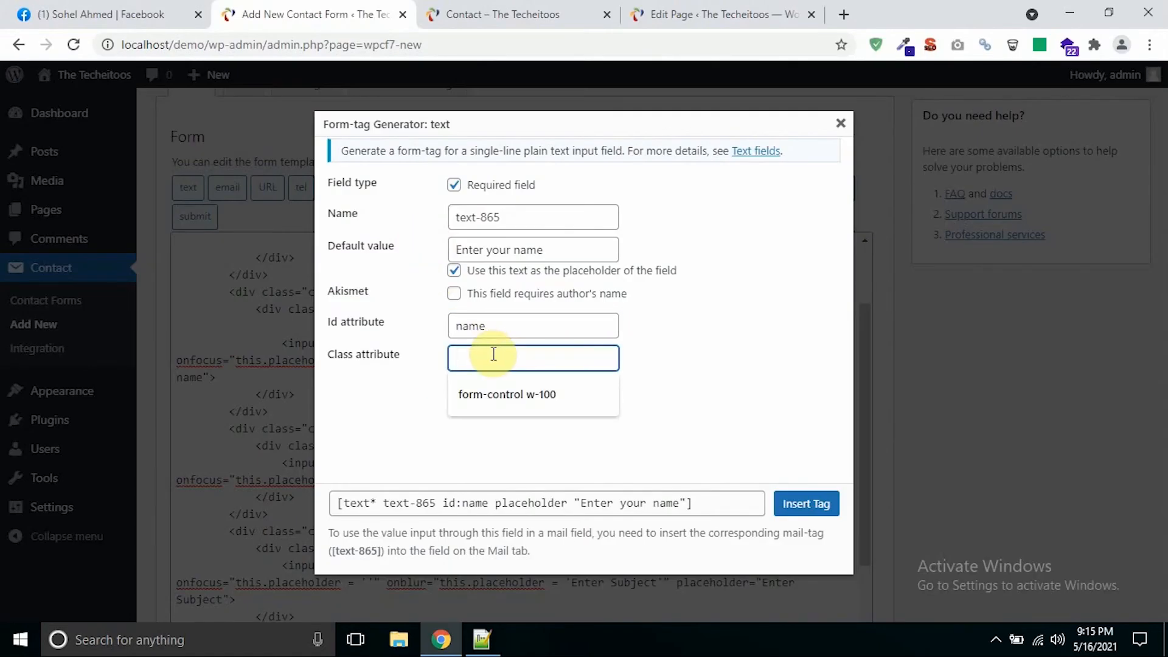
pyautogui.hotkey('ctrl', 'v')
pyautogui.click(675, 406)
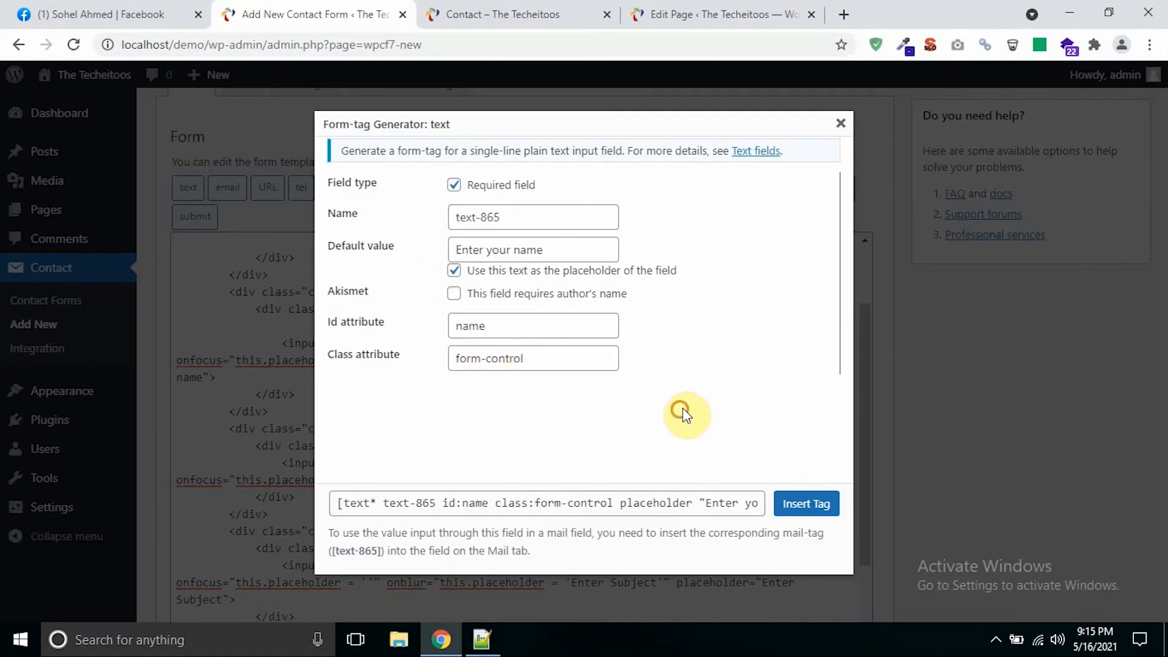
pyautogui.click(803, 514)
# Delete the original HTML name input below the inserted text tag and add a blank line above the email input
pyautogui.tripleClick(307, 374)
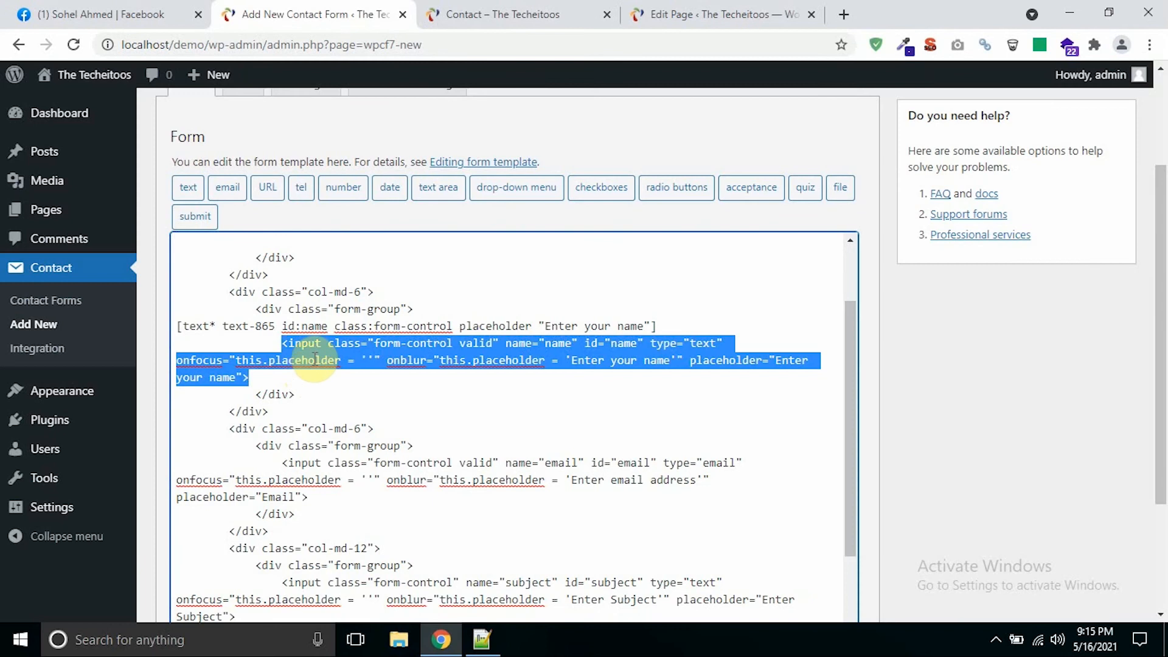
pyautogui.press('BackSpace')
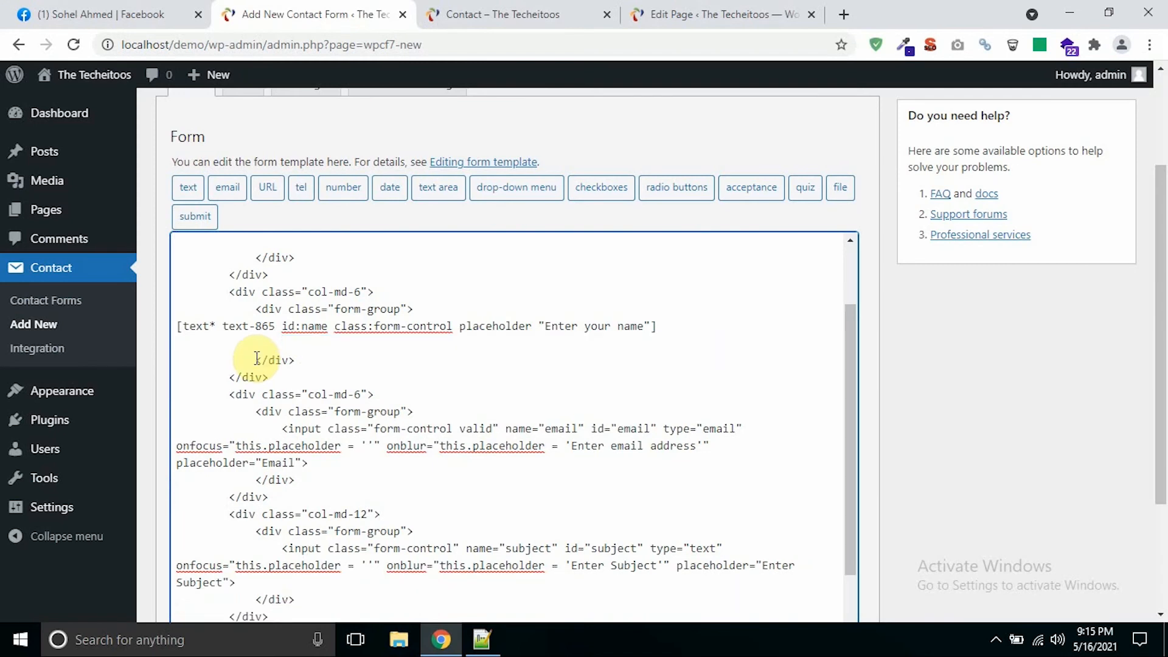
pyautogui.scroll(-1, 256, 359)
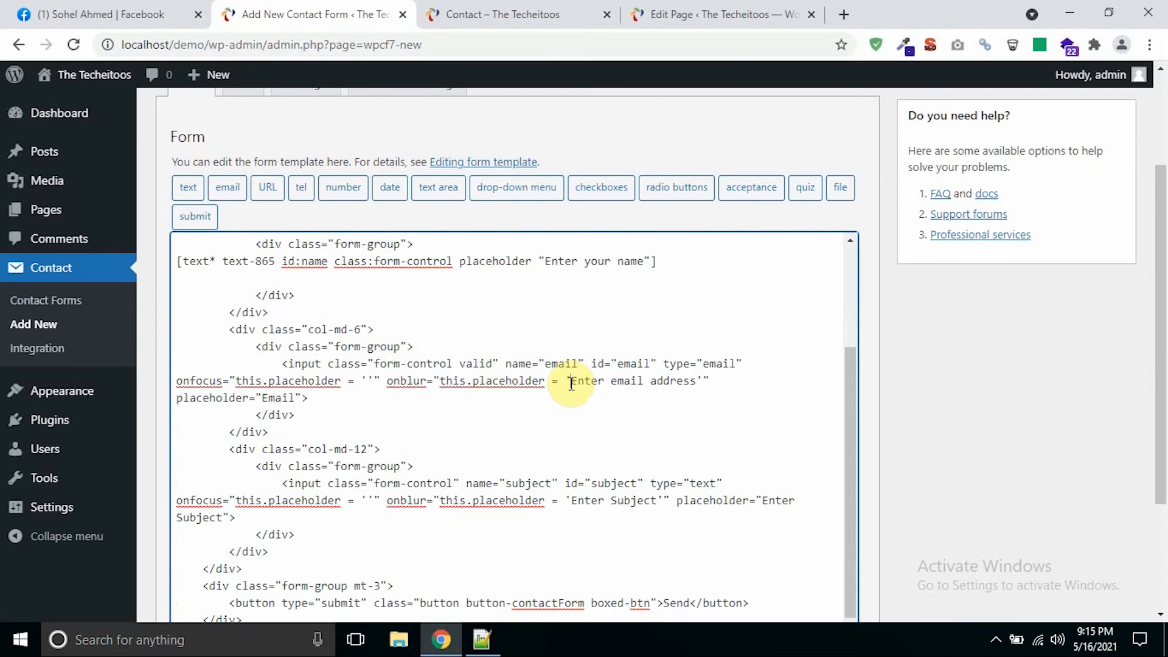
pyautogui.click(465, 352)
pyautogui.press('Return')
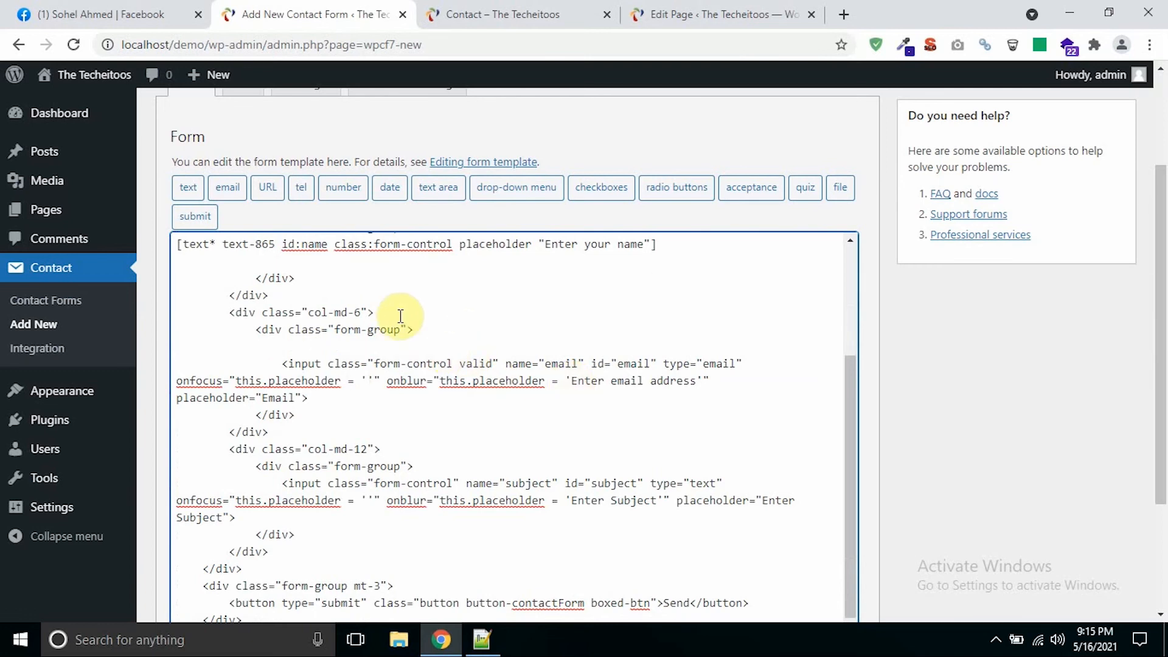
# Start a required email form tag with "Enter email address" as placeholder, matching the email field on the live Contact page
pyautogui.click(226, 191)
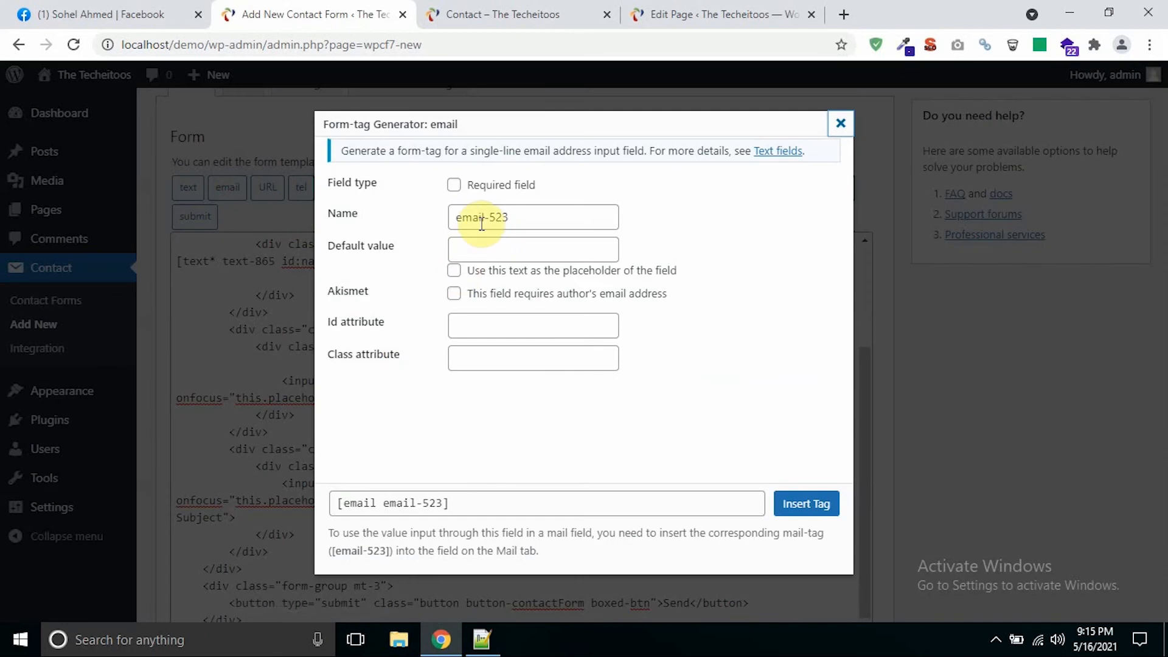
pyautogui.click(454, 185)
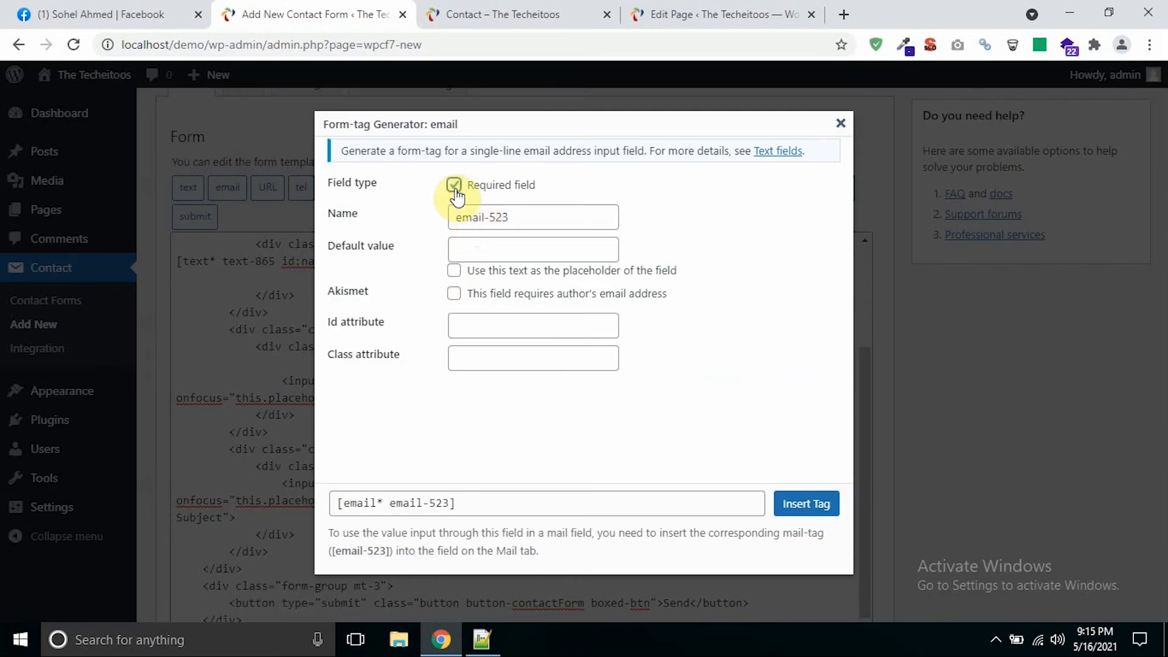
pyautogui.click(470, 250)
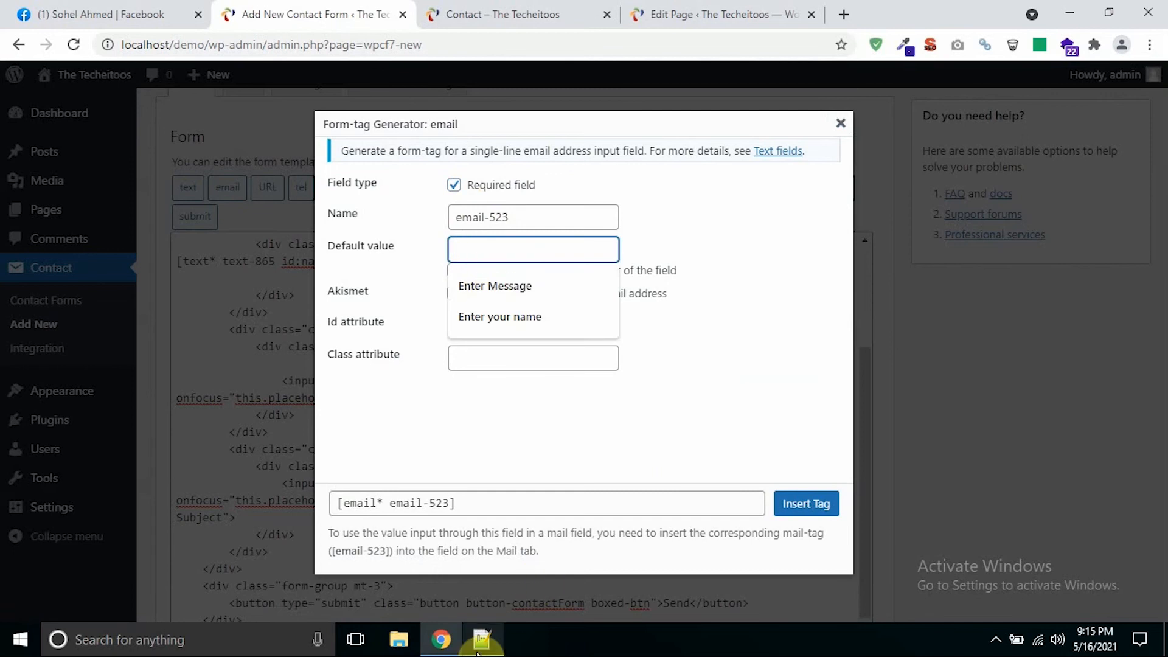
pyautogui.click(459, 14)
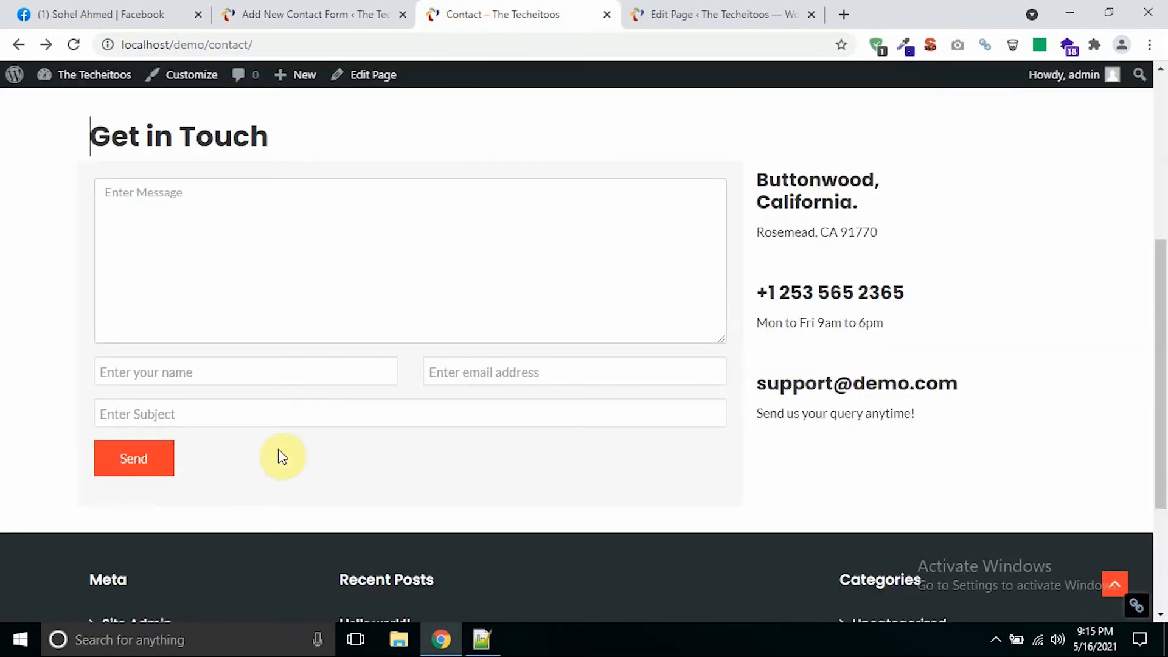
pyautogui.click(355, 14)
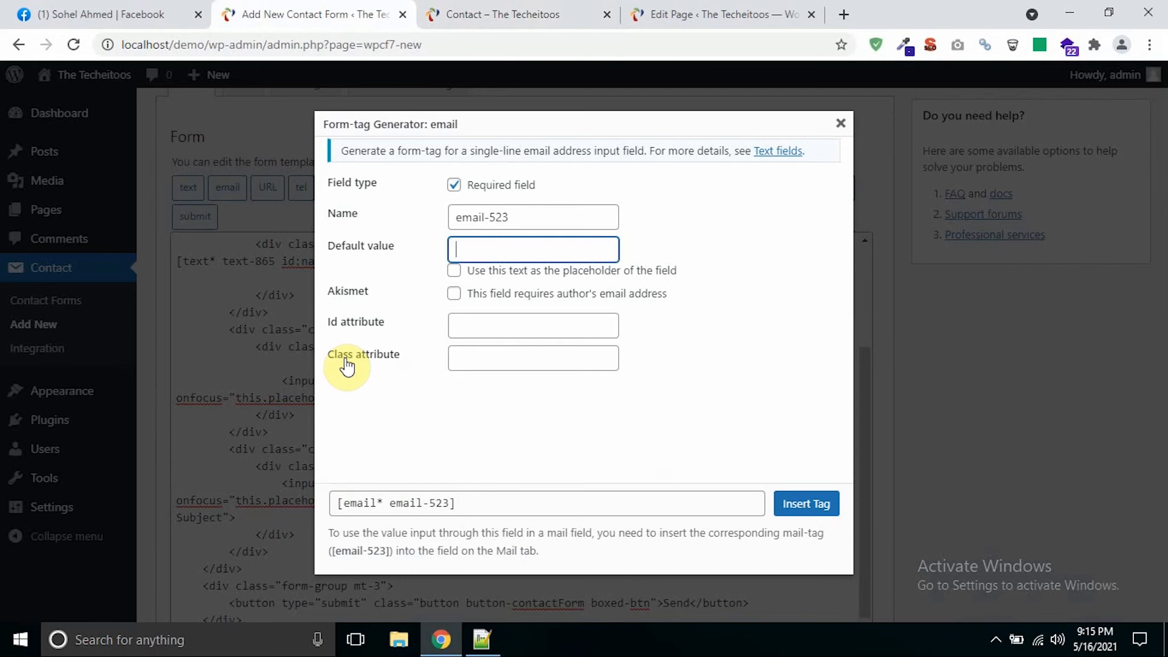
pyautogui.write('Enter ')
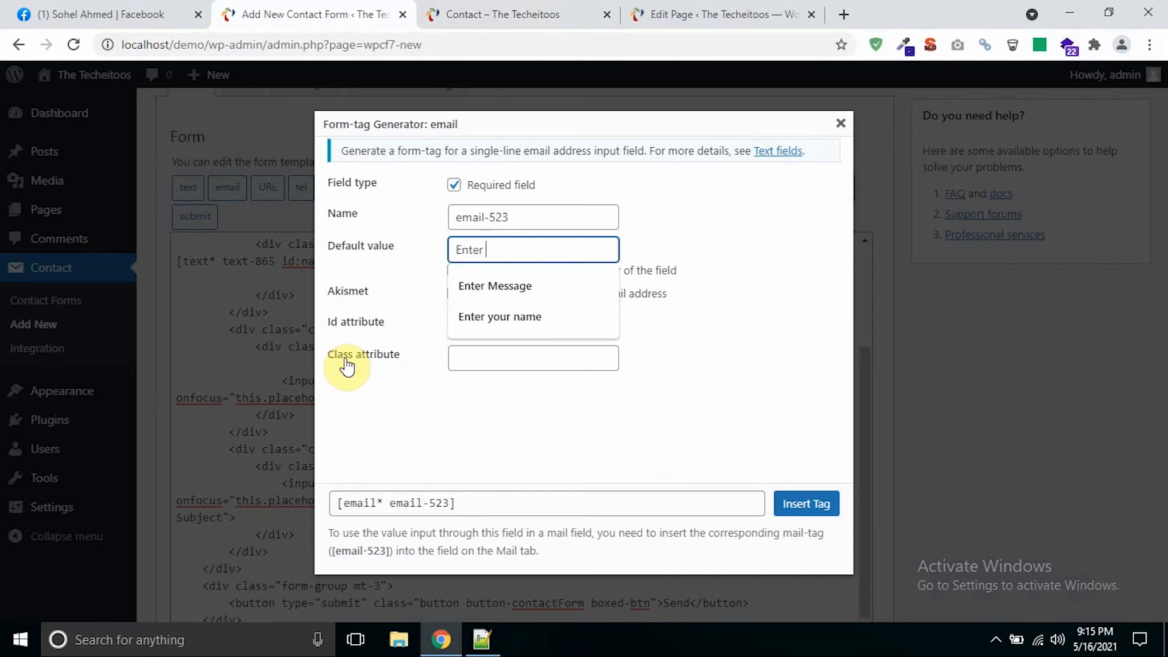
pyautogui.write('email address')
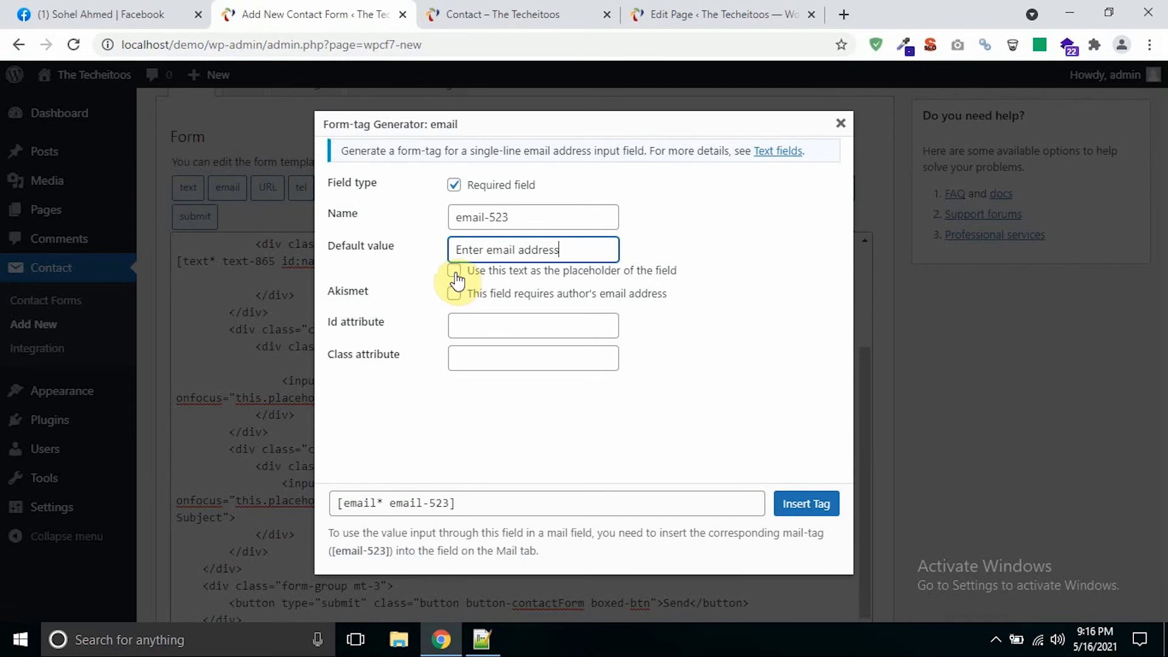
pyautogui.click(454, 270)
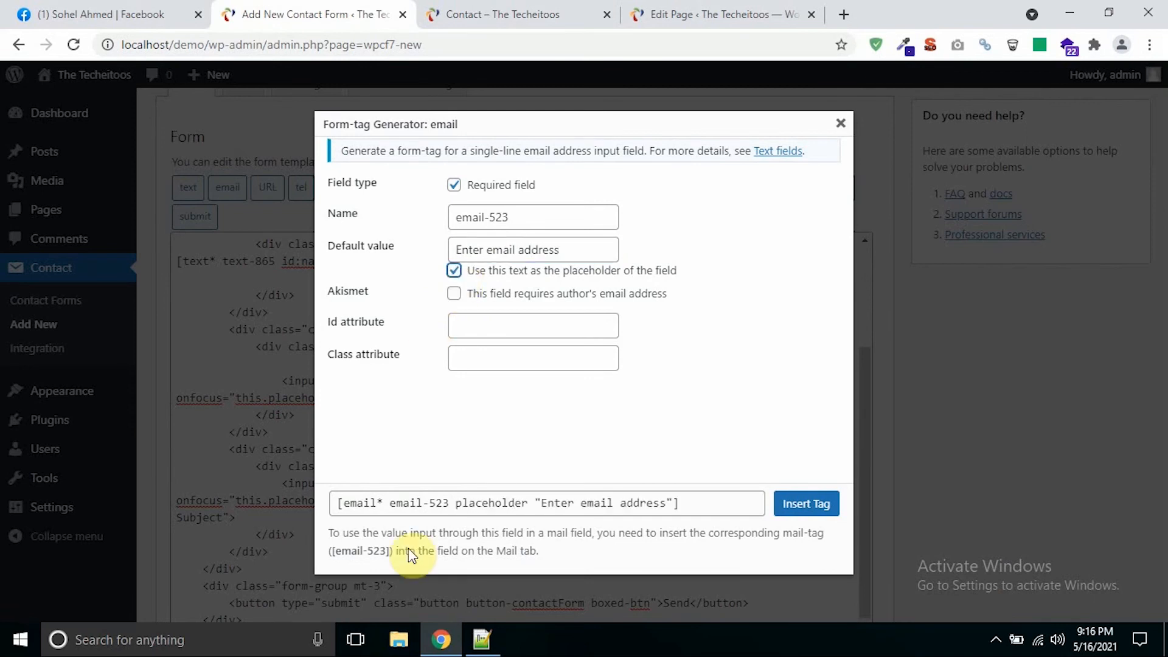
# Copy the email input's id "email" from the code in Notepad++ and paste it as the email tag's Id attribute in WordPress
pyautogui.click(482, 639)
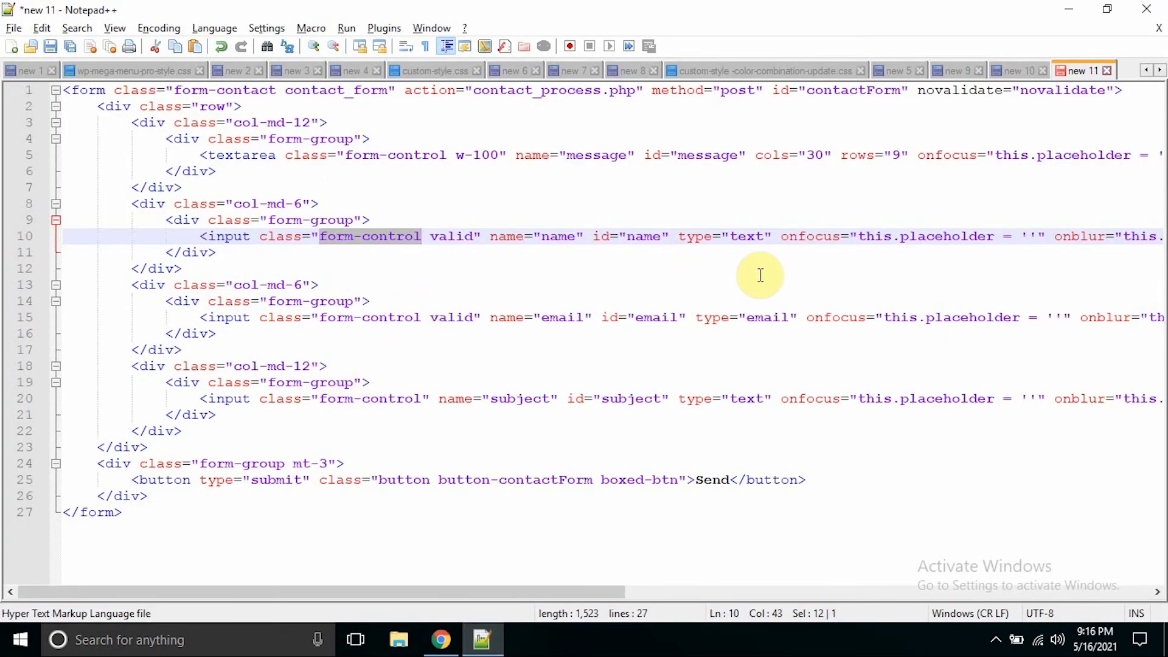
pyautogui.click(379, 317)
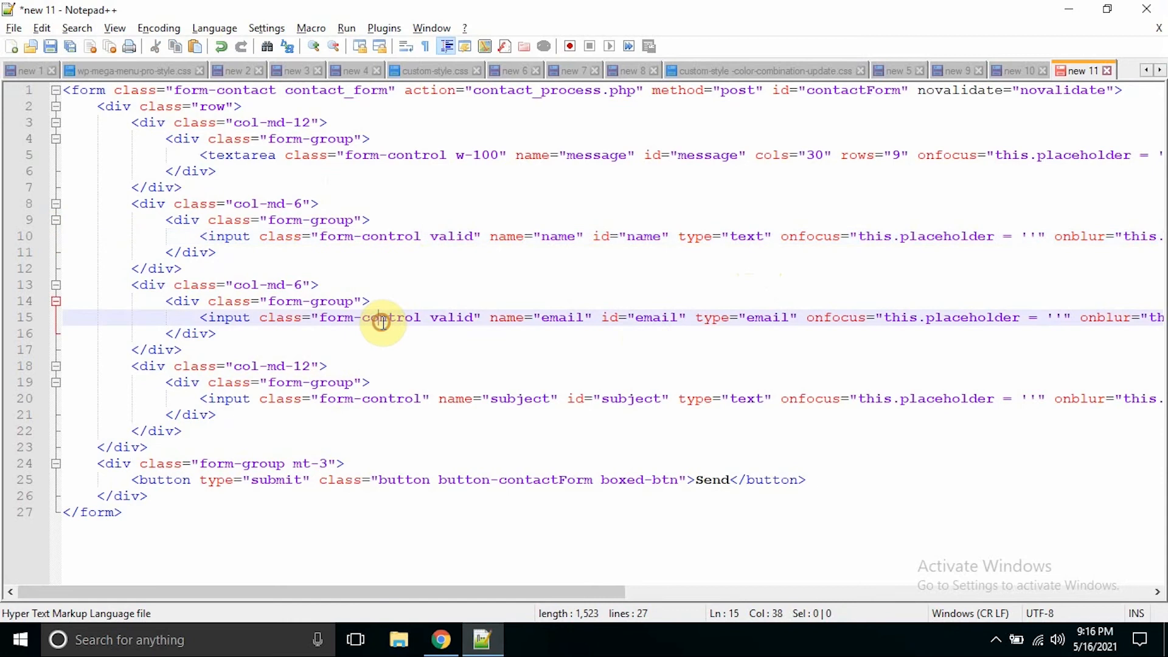
pyautogui.doubleClick(660, 318)
pyautogui.hotkey('ctrl', 'c')
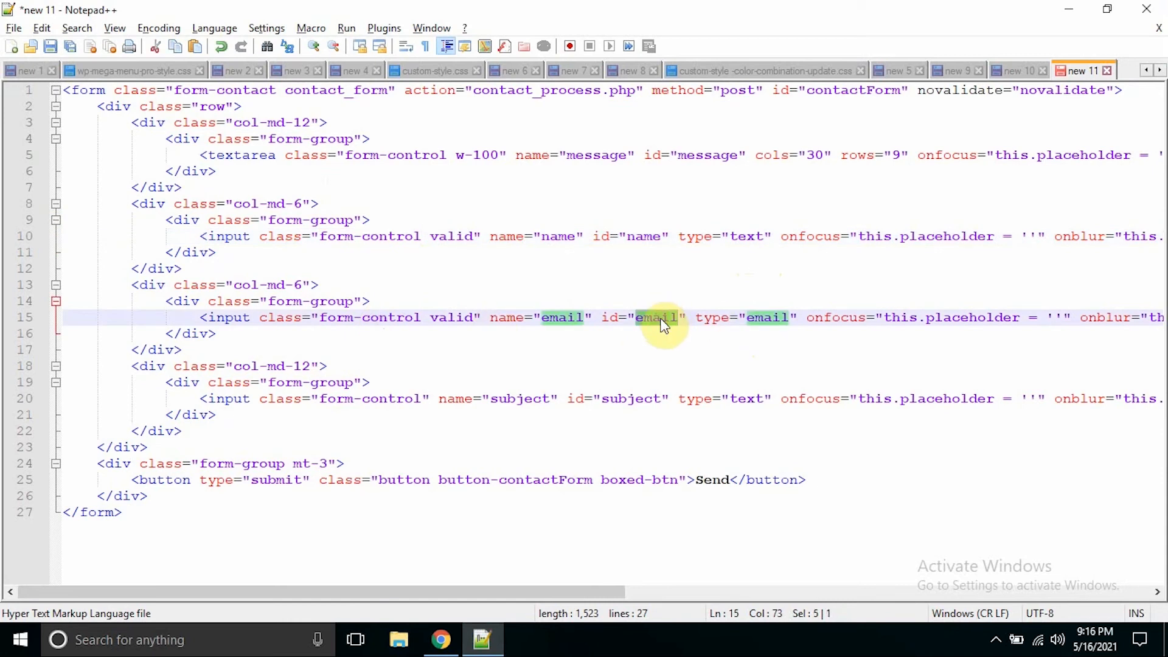
pyautogui.hotkey('alt', 'Tab')
pyautogui.click(535, 327)
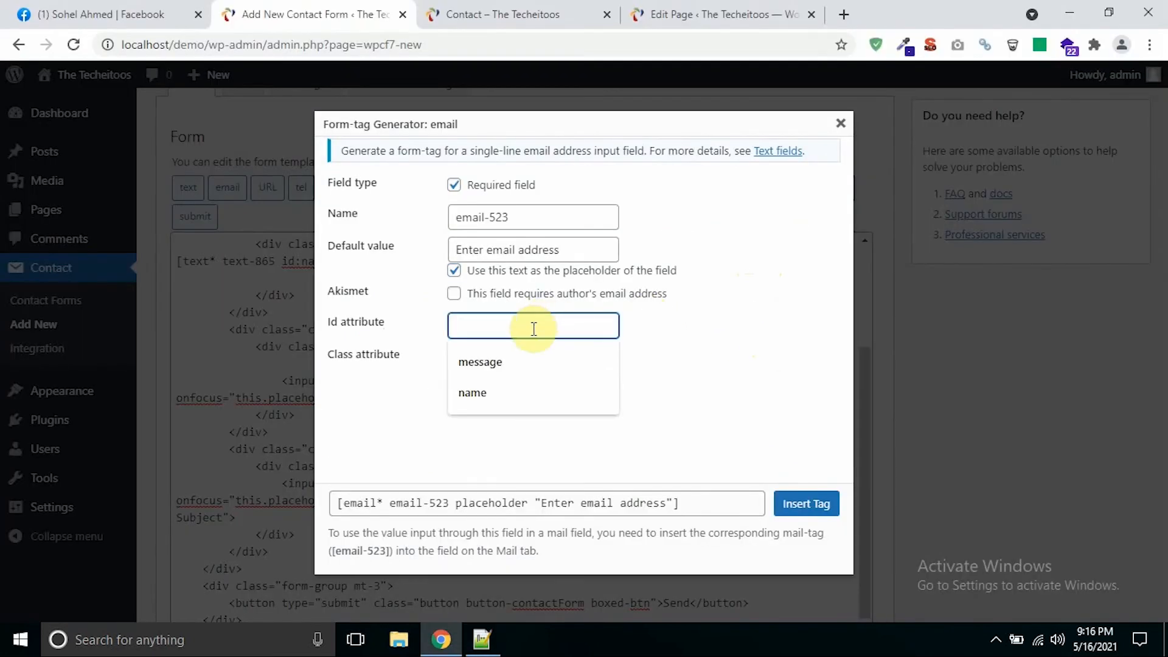
pyautogui.hotkey('ctrl', 'v')
# Copy the email input's class "form-control" from Notepad++ into the tag's Class attribute in WordPress and insert the email tag into the template
pyautogui.hotkey('alt', 'Tab')
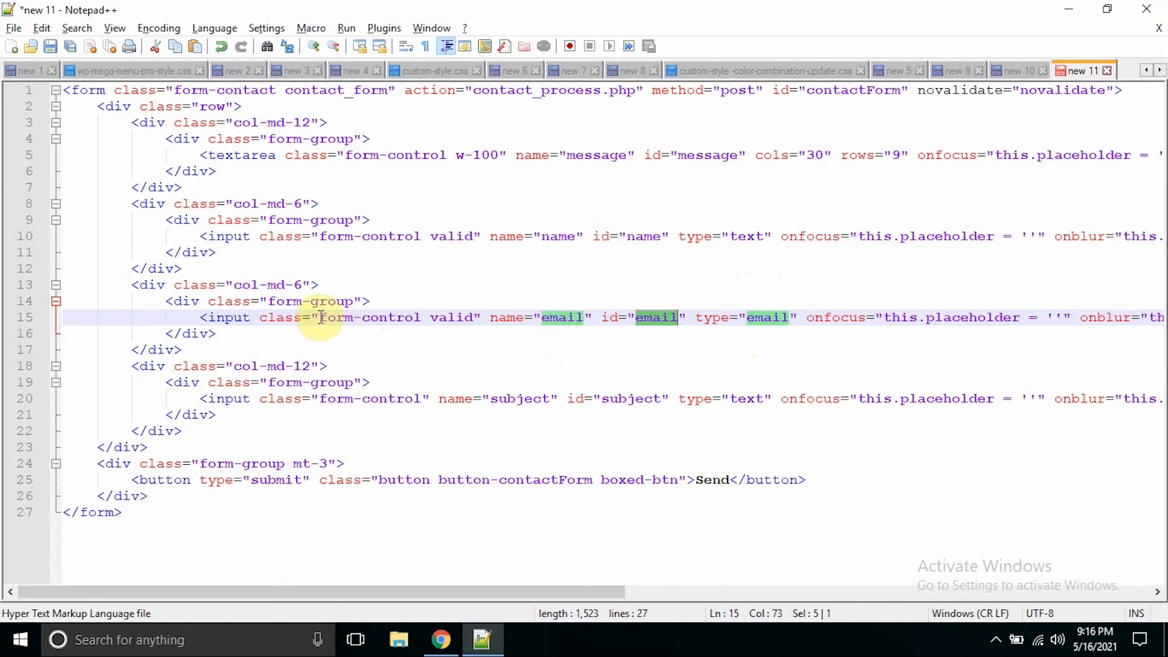
pyautogui.moveTo(321, 317); pyautogui.dragTo(421, 317)
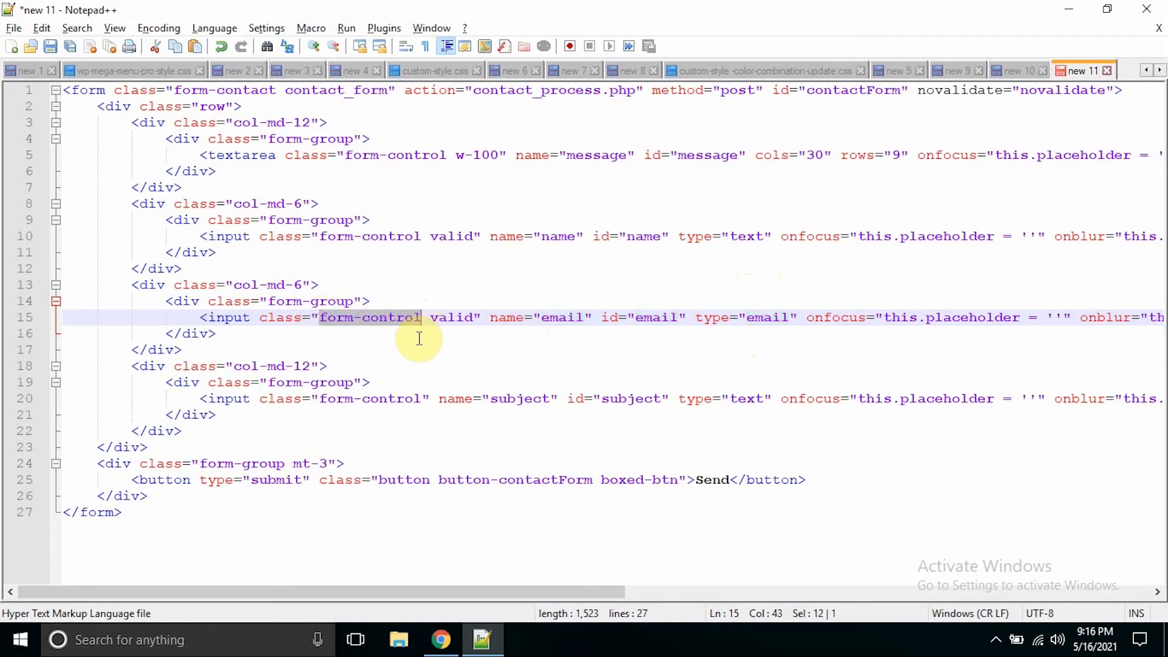
pyautogui.hotkey('alt', 'Tab')
pyautogui.click(467, 354)
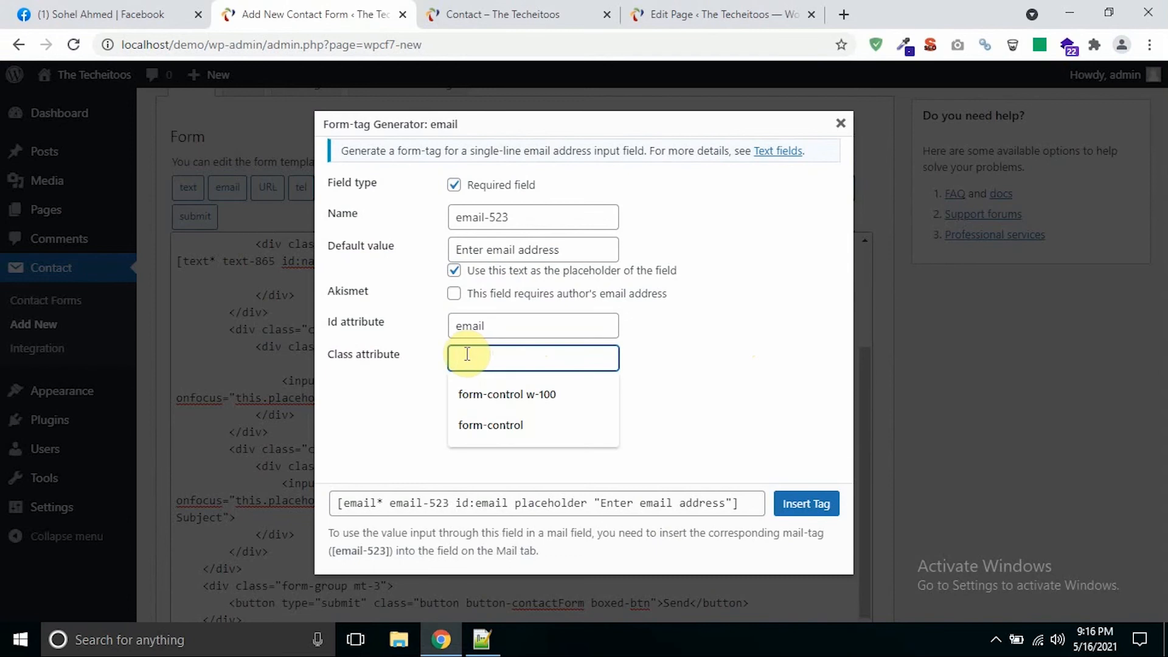
pyautogui.write('form-control')
pyautogui.click(667, 370)
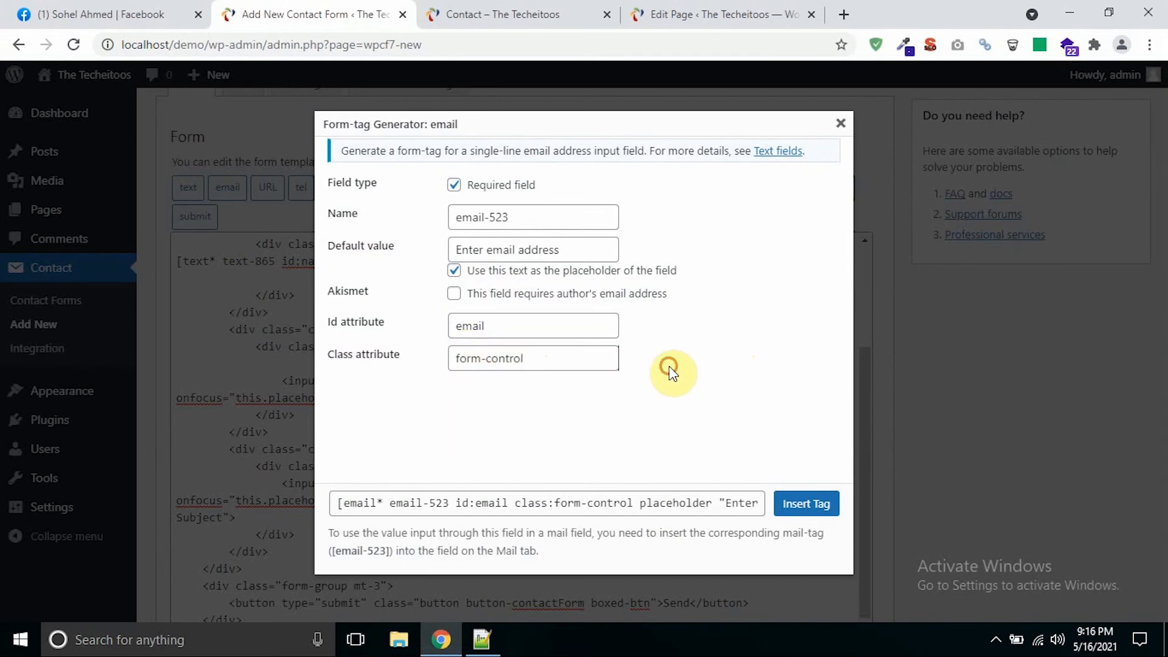
pyautogui.click(810, 511)
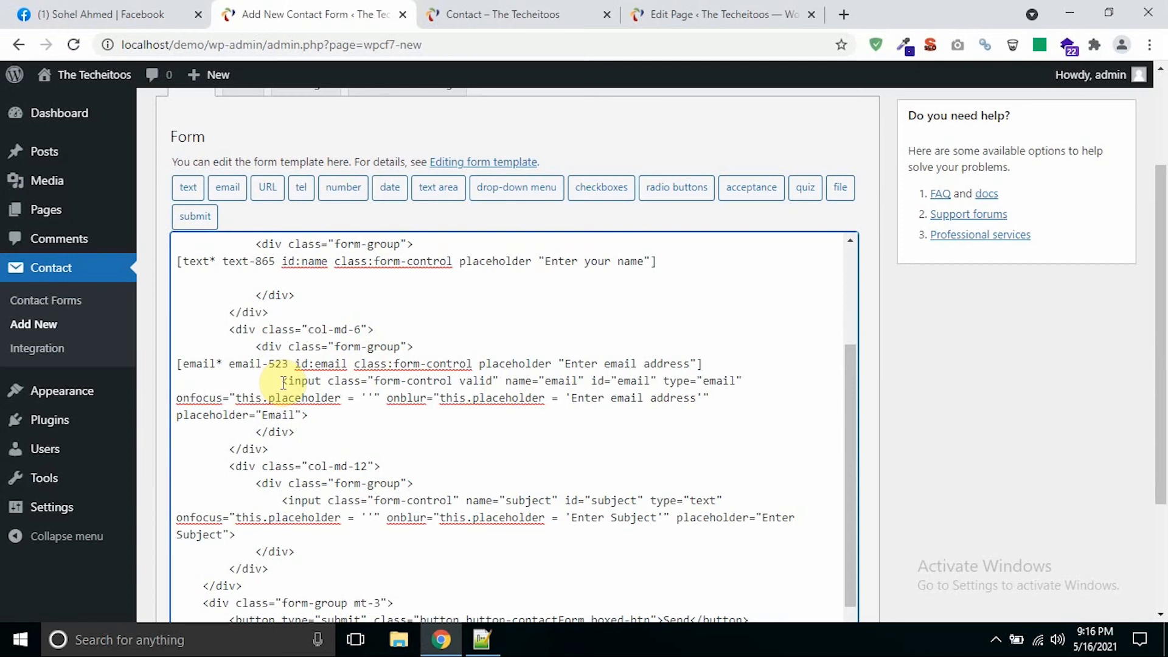
# Delete the original HTML email input below the inserted email tag and add a blank line above the subject input
pyautogui.moveTo(282, 381); pyautogui.dragTo(335, 412)
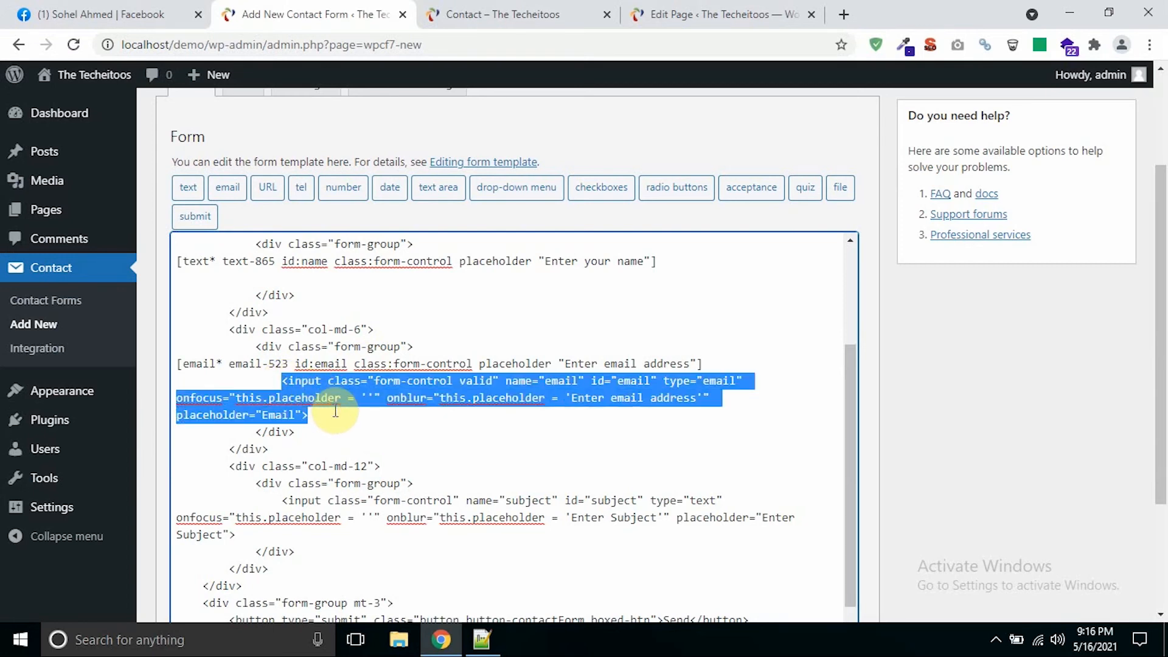
pyautogui.press('BackSpace')
pyautogui.scroll(-2, 336, 411)
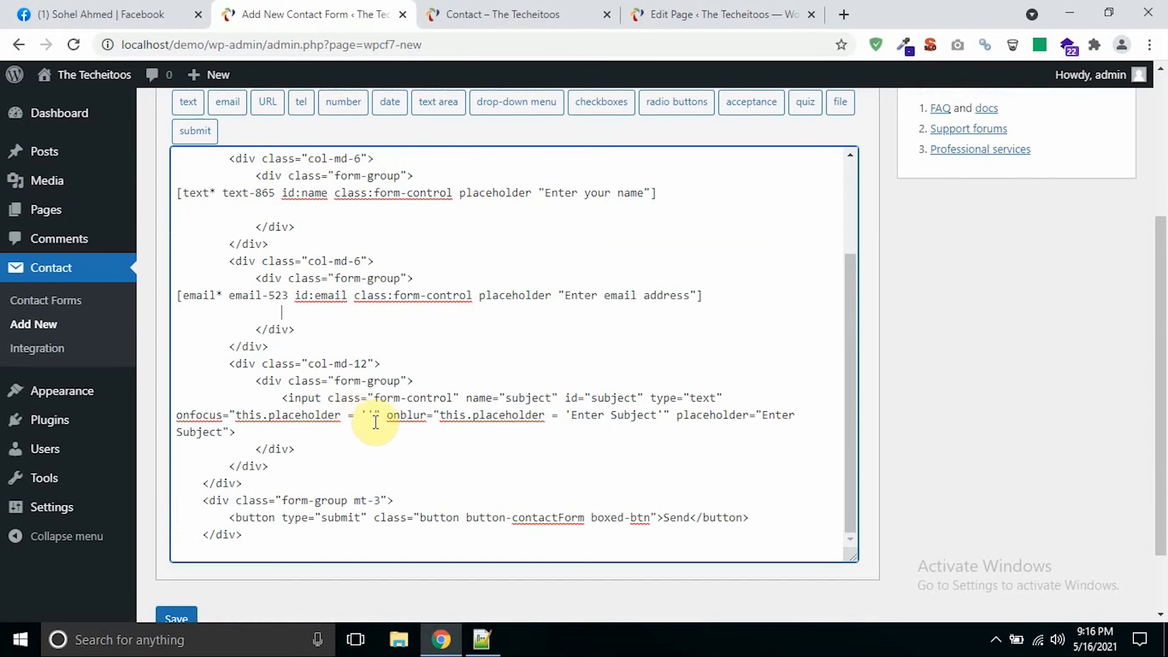
pyautogui.click(435, 383)
pyautogui.press('Return')
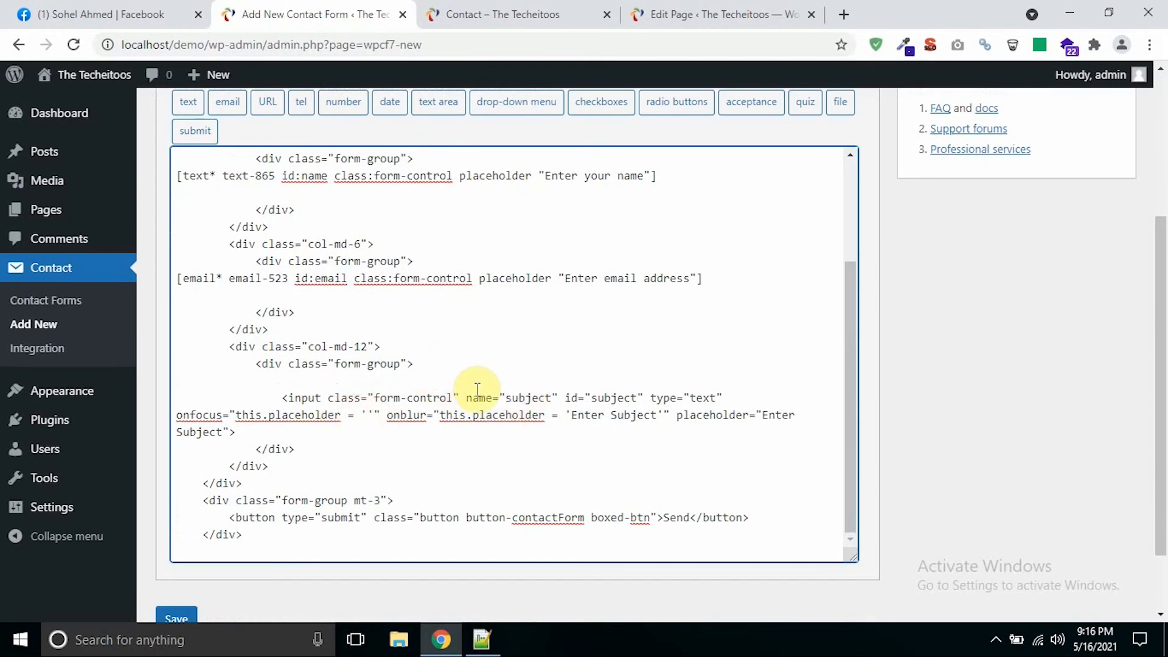
# Start a required text form tag with "Enter subject" as placeholder, checking the subject field on the live Contact page
pyautogui.click(189, 103)
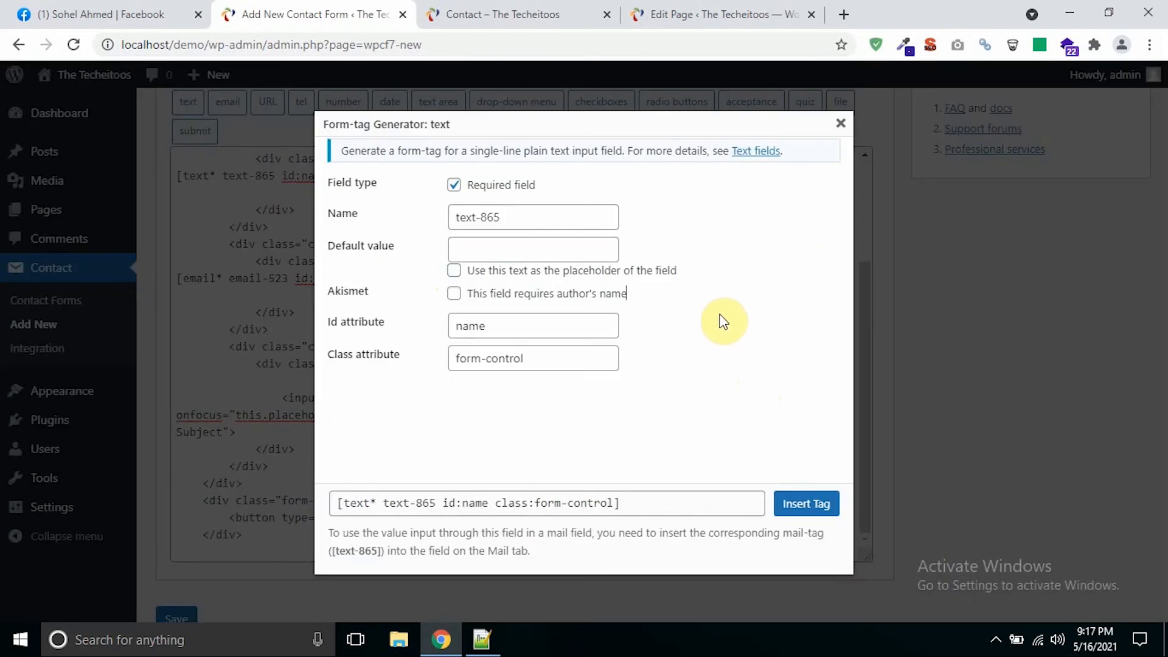
pyautogui.click(499, 8)
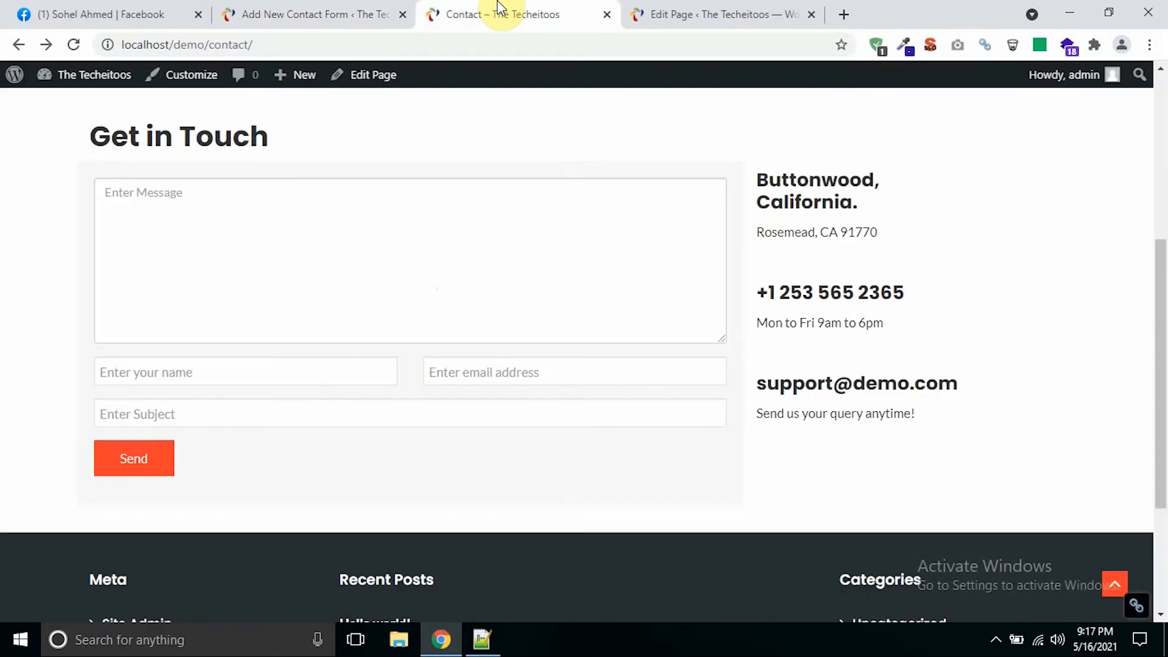
pyautogui.click(317, 14)
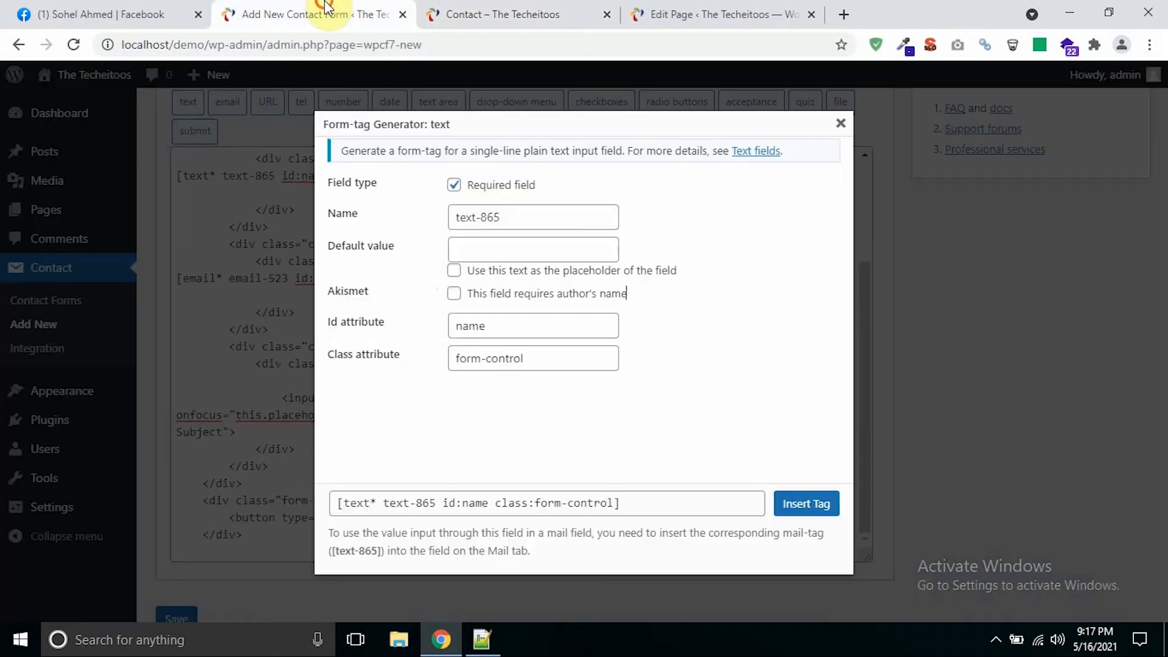
pyautogui.click(491, 248)
pyautogui.write('En')
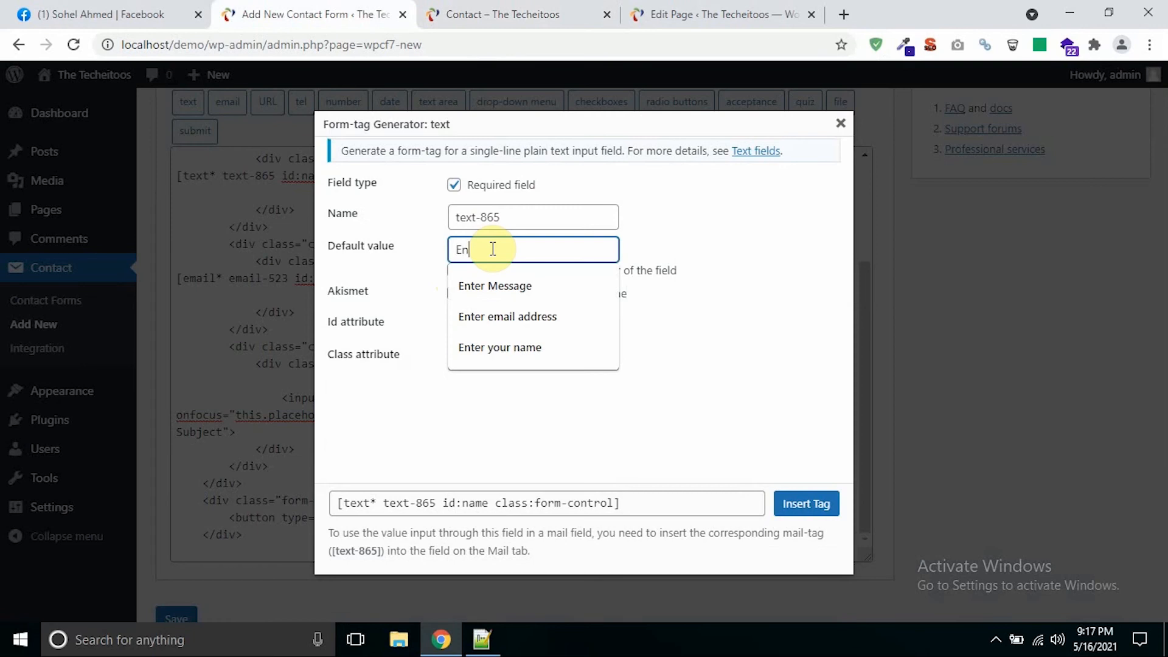
pyautogui.write('ter subject')
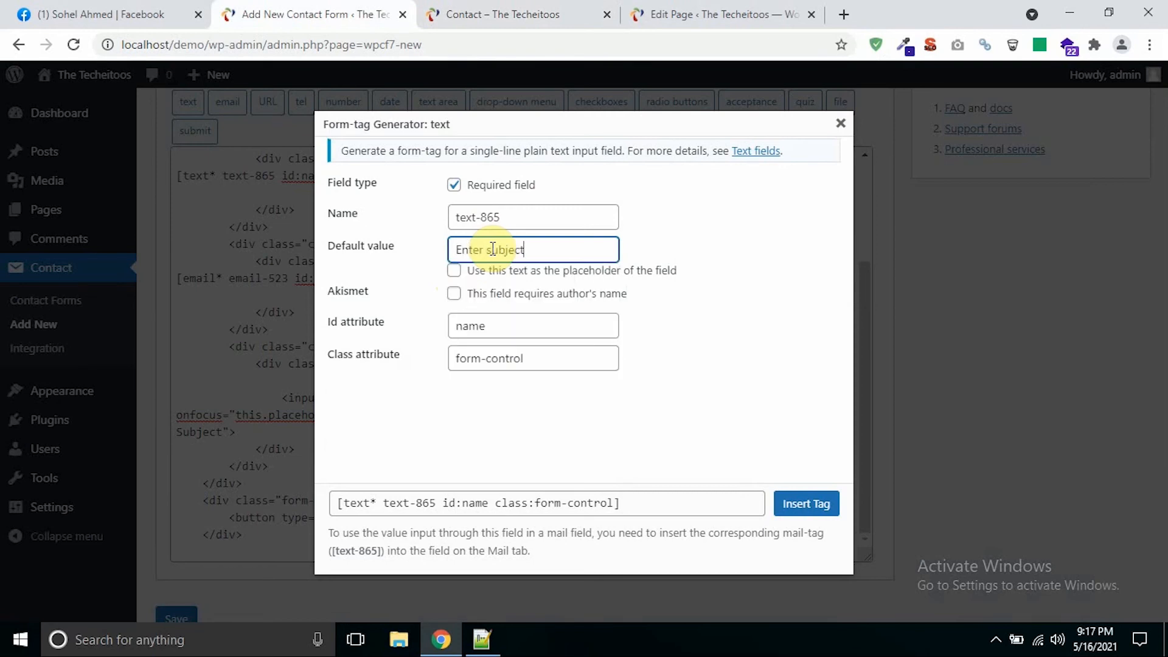
pyautogui.click(454, 272)
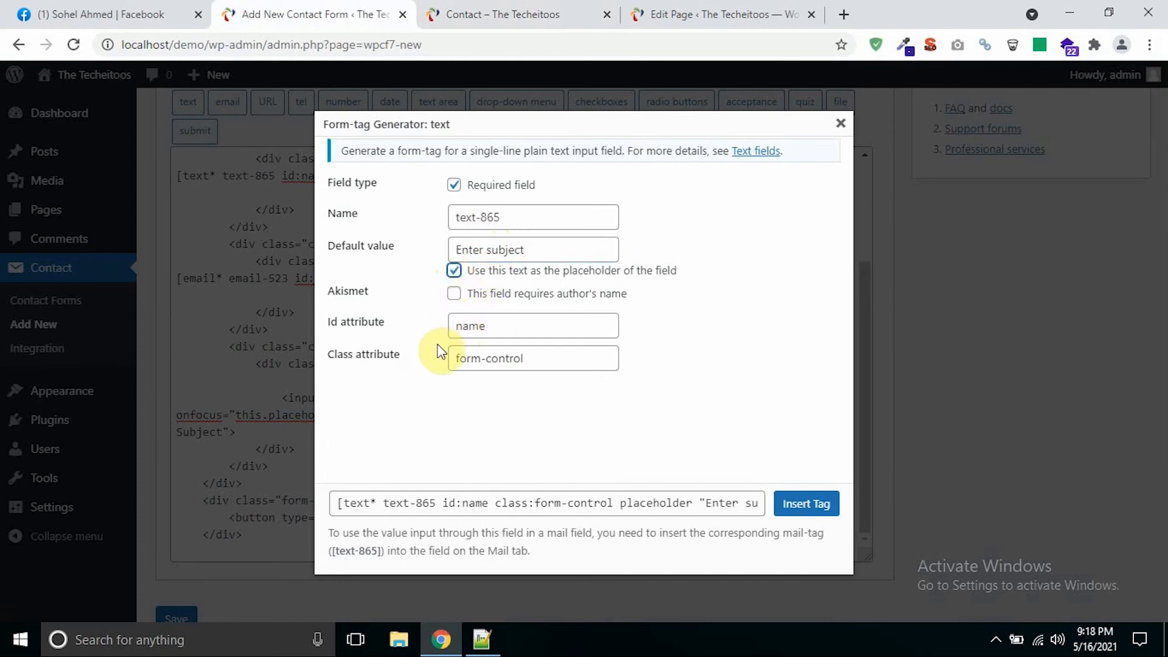
# Look up the subject input's id in Notepad++ and replace the text tag's Id attribute in WordPress with "subject"
pyautogui.click(482, 639)
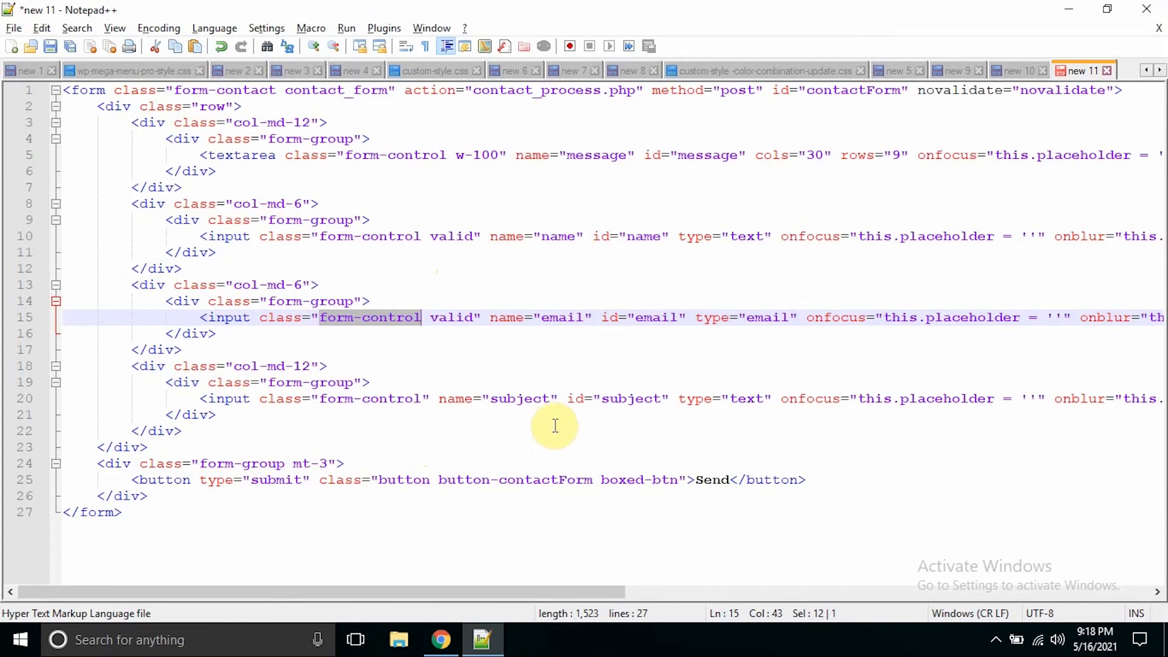
pyautogui.doubleClick(618, 399)
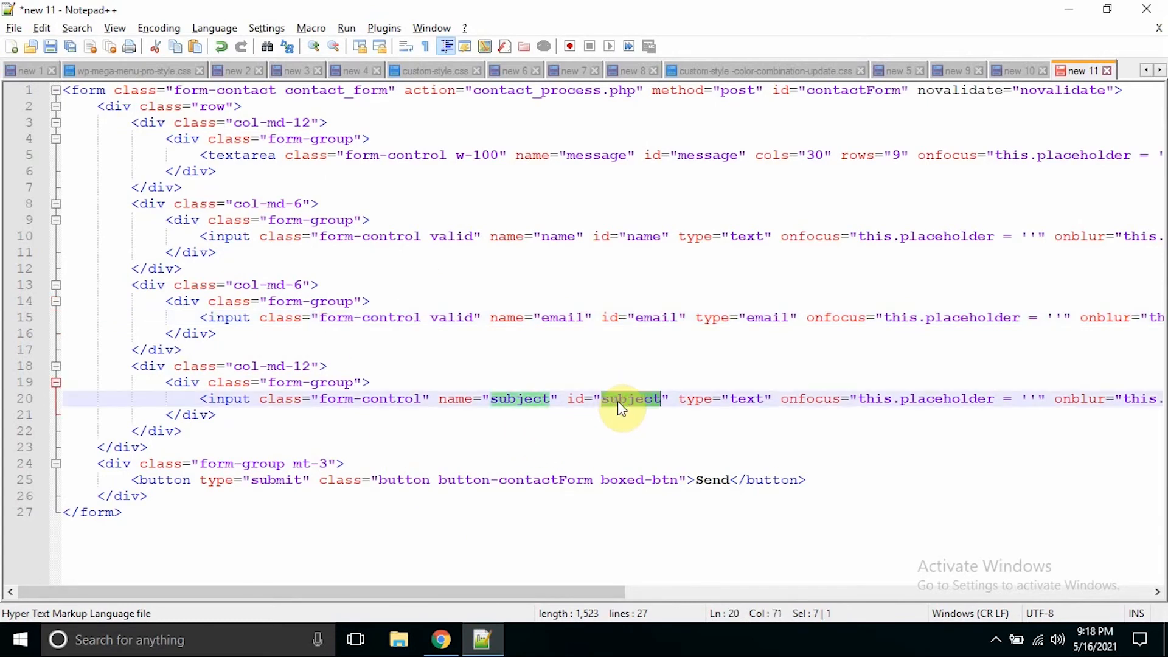
pyautogui.hotkey('alt', 'Tab')
pyautogui.click(531, 331)
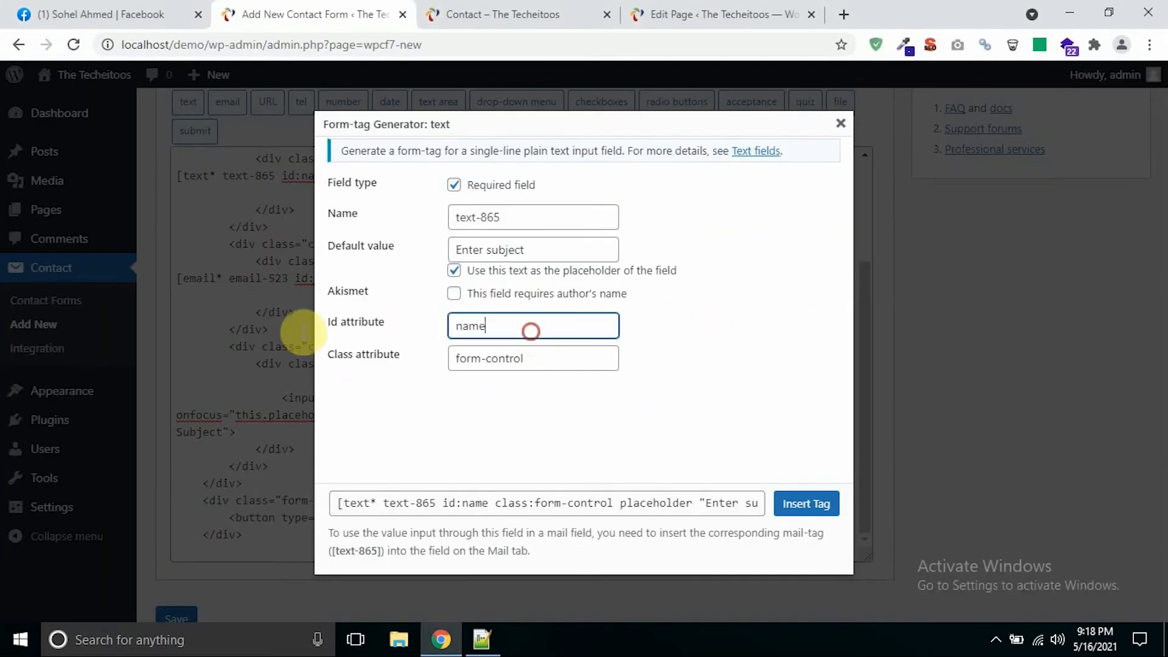
pyautogui.hotkey('ctrl', 'a')
pyautogui.write('subject')
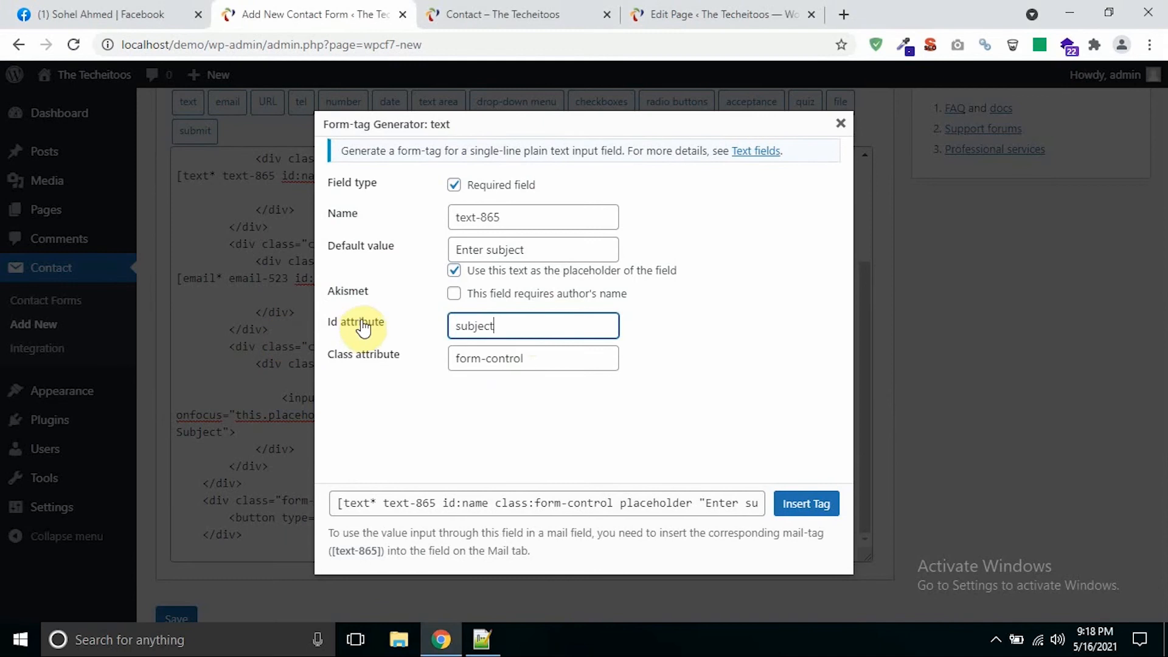
# Check the tag's class "form-control" against the subject input in Notepad++ and insert the subject text tag into the template in WordPress
pyautogui.click(570, 361)
pyautogui.hotkey('alt', 'Tab')
pyautogui.click(418, 404)
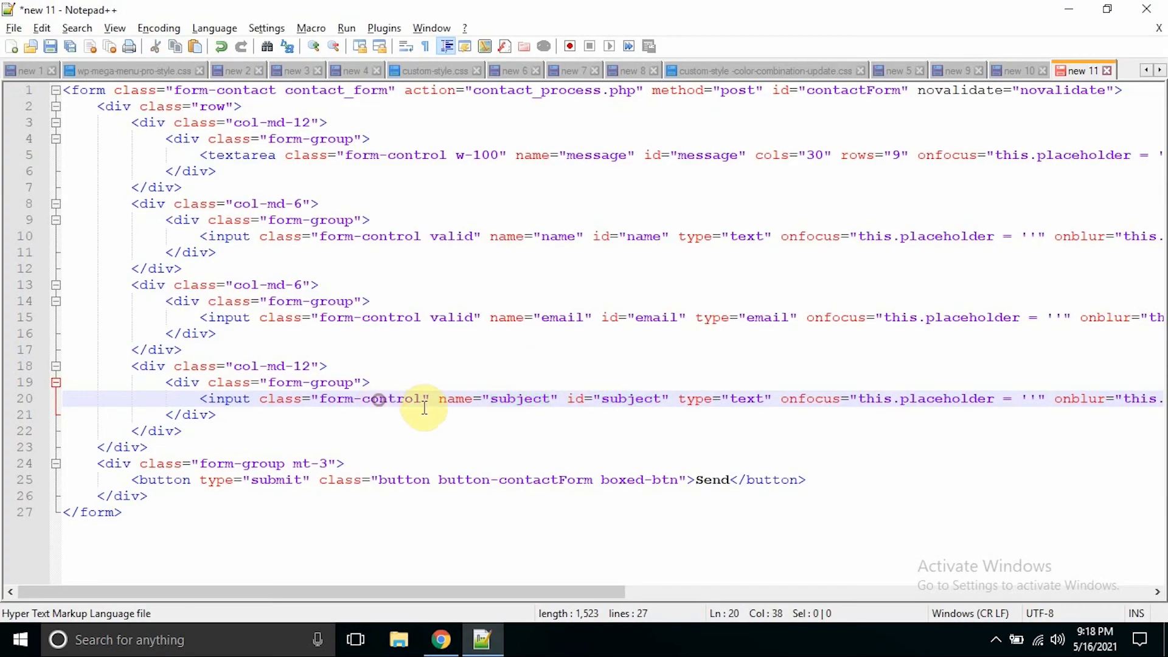
pyautogui.hotkey('alt', 'Tab')
pyautogui.click(566, 406)
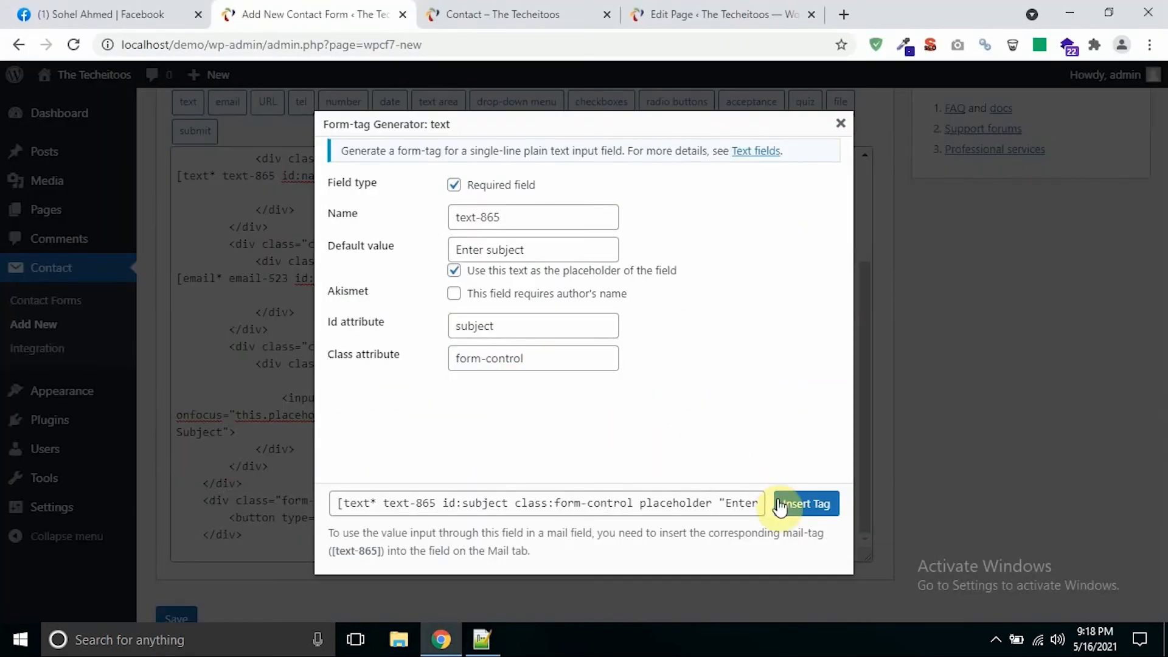
pyautogui.click(806, 504)
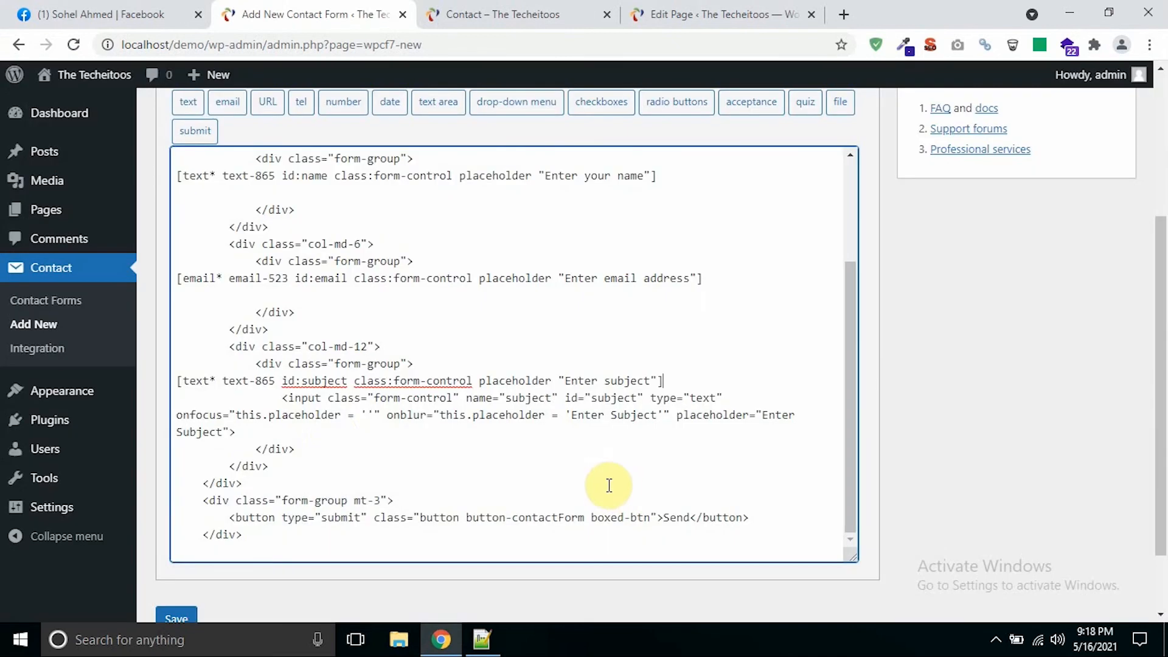
# Delete the original HTML subject input below the inserted subject text tag
pyautogui.scroll(-2, 444, 425)
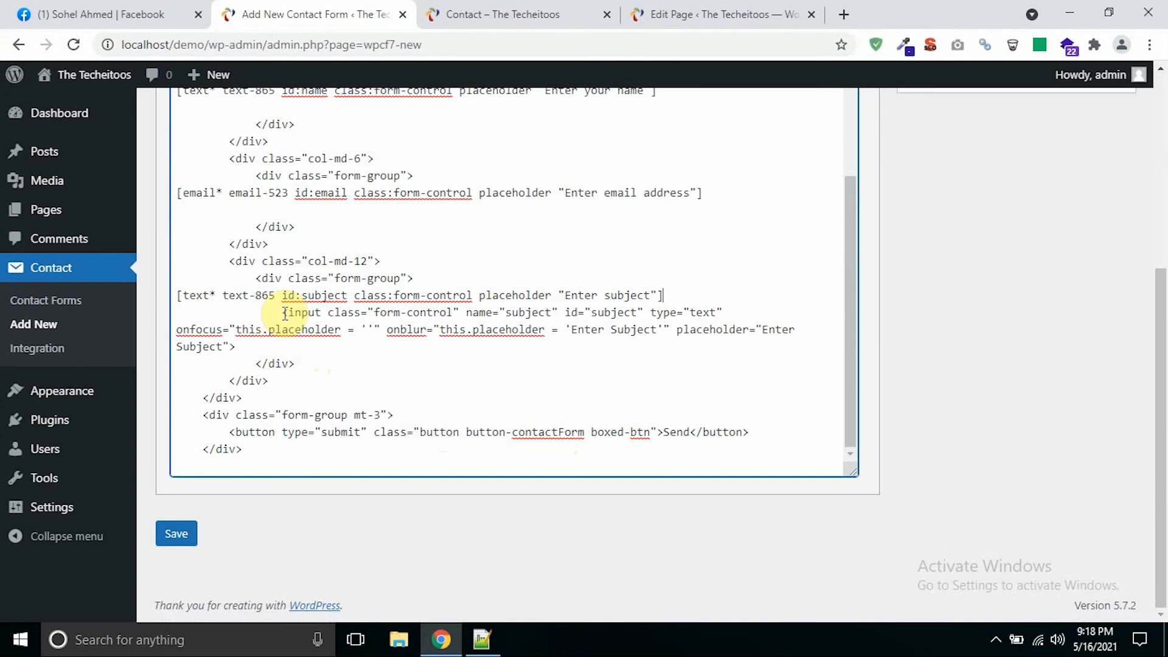
pyautogui.moveTo(281, 312); pyautogui.dragTo(304, 345)
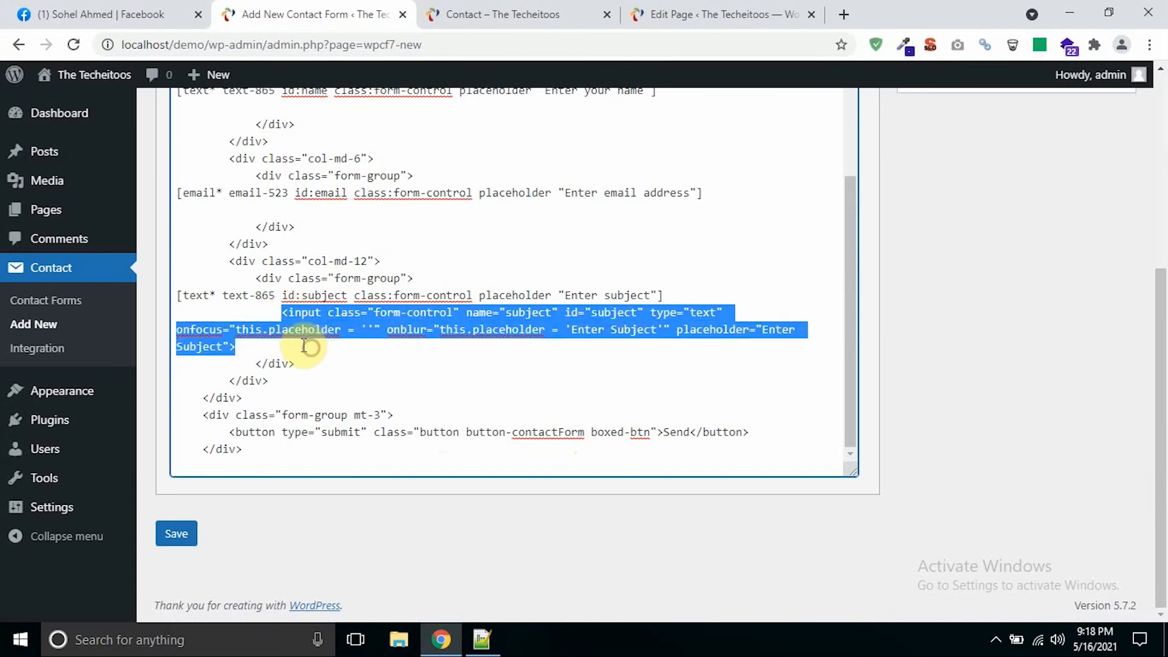
pyautogui.press('BackSpace')
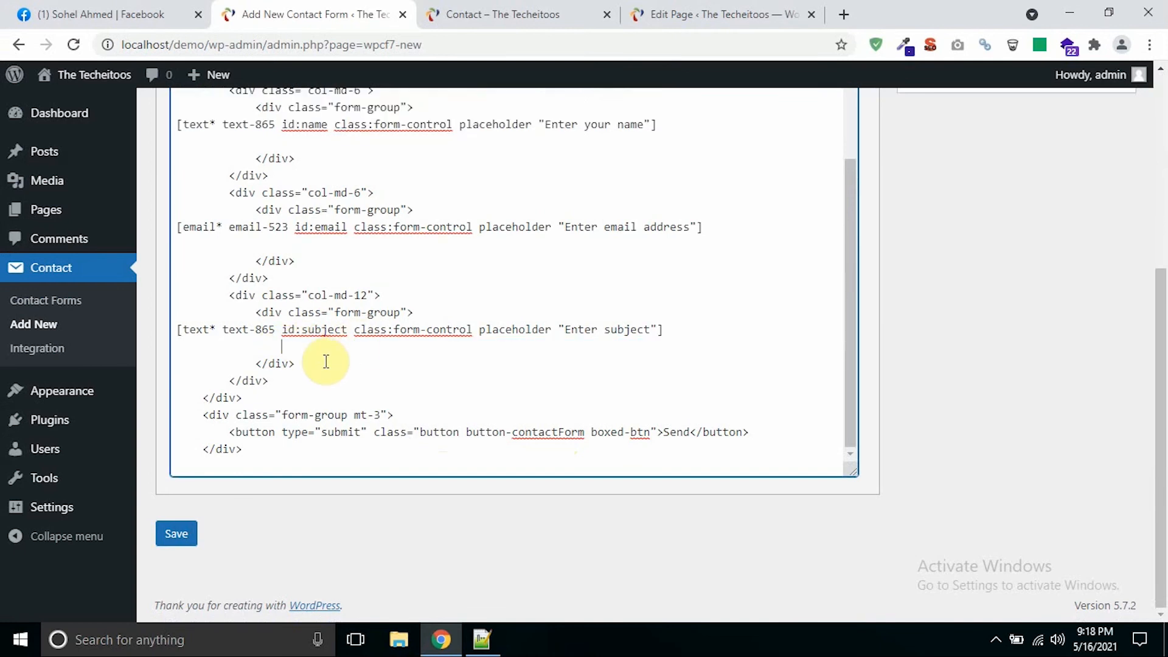
# Compare the field names in the form template and rename the subject text tag to text-866 so each name is unique
pyautogui.scroll(2, 340, 361)
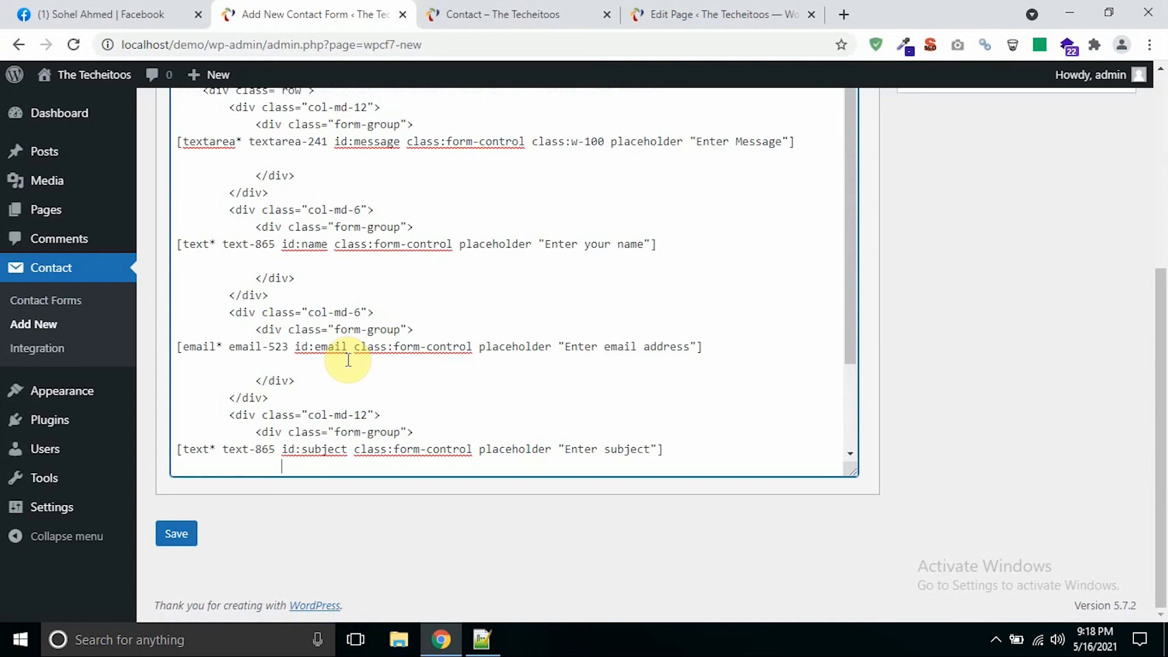
pyautogui.scroll(3, 351, 360)
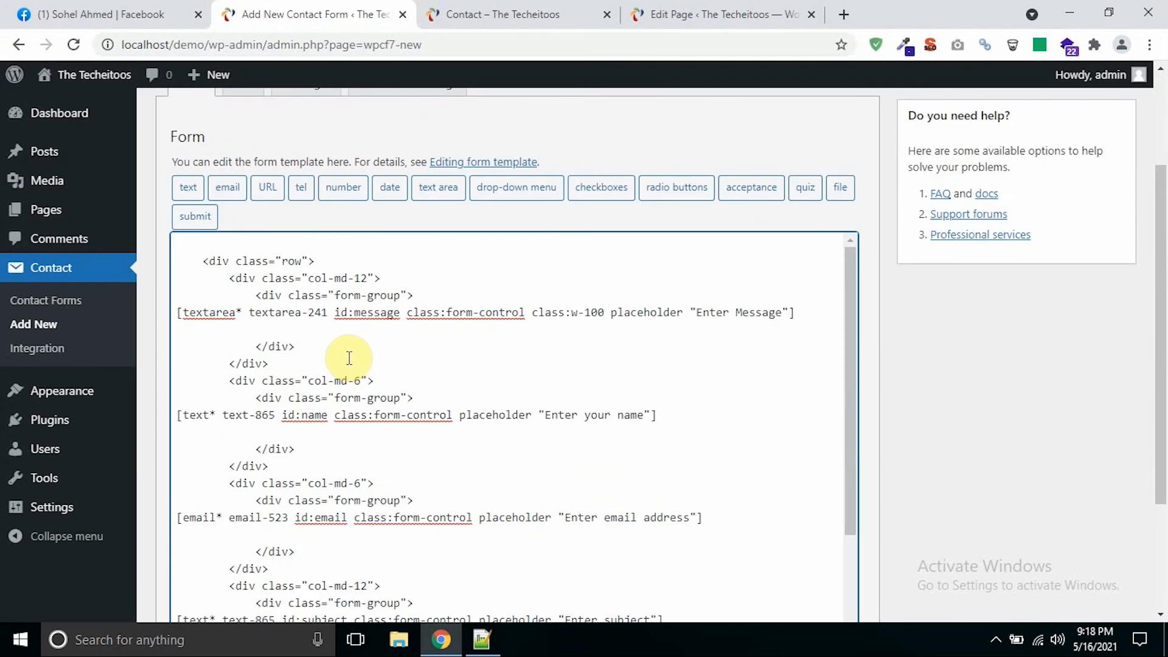
pyautogui.scroll(-2, 349, 358)
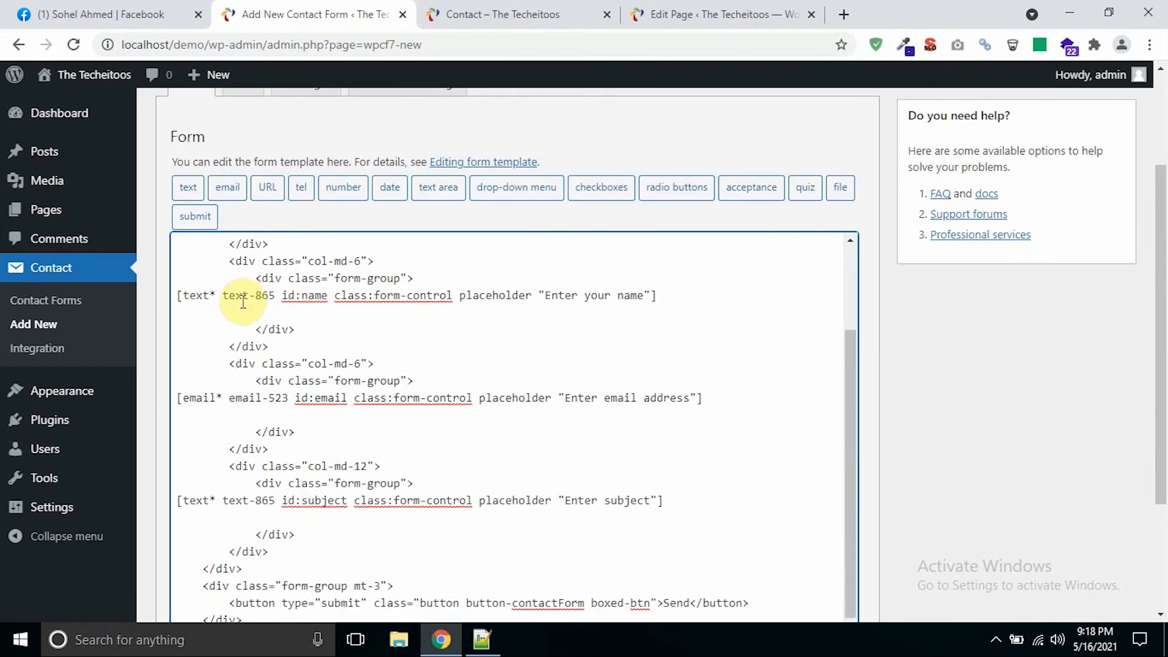
pyautogui.moveTo(242, 297); pyautogui.dragTo(262, 296)
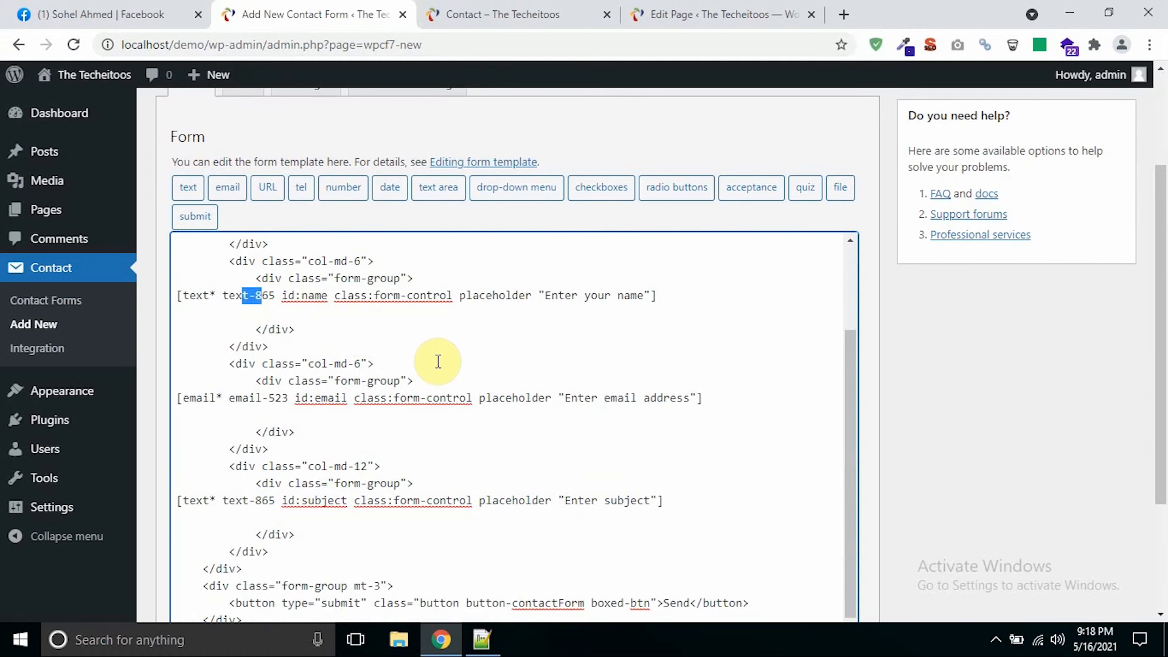
pyautogui.scroll(-3, 438, 361)
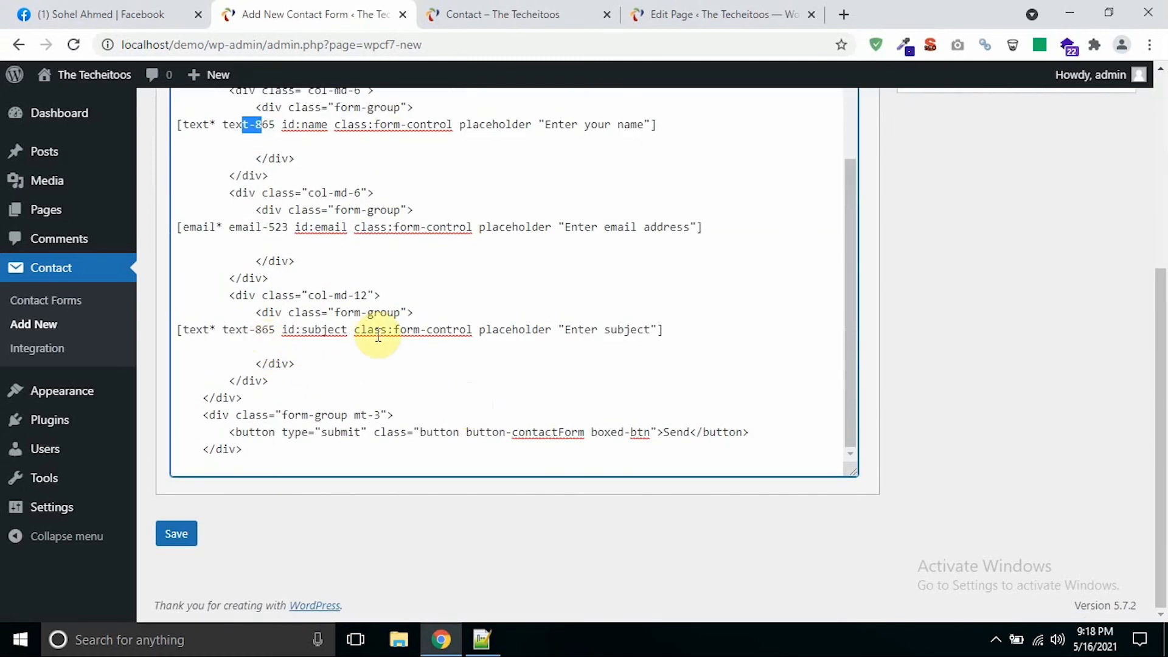
pyautogui.click(247, 329)
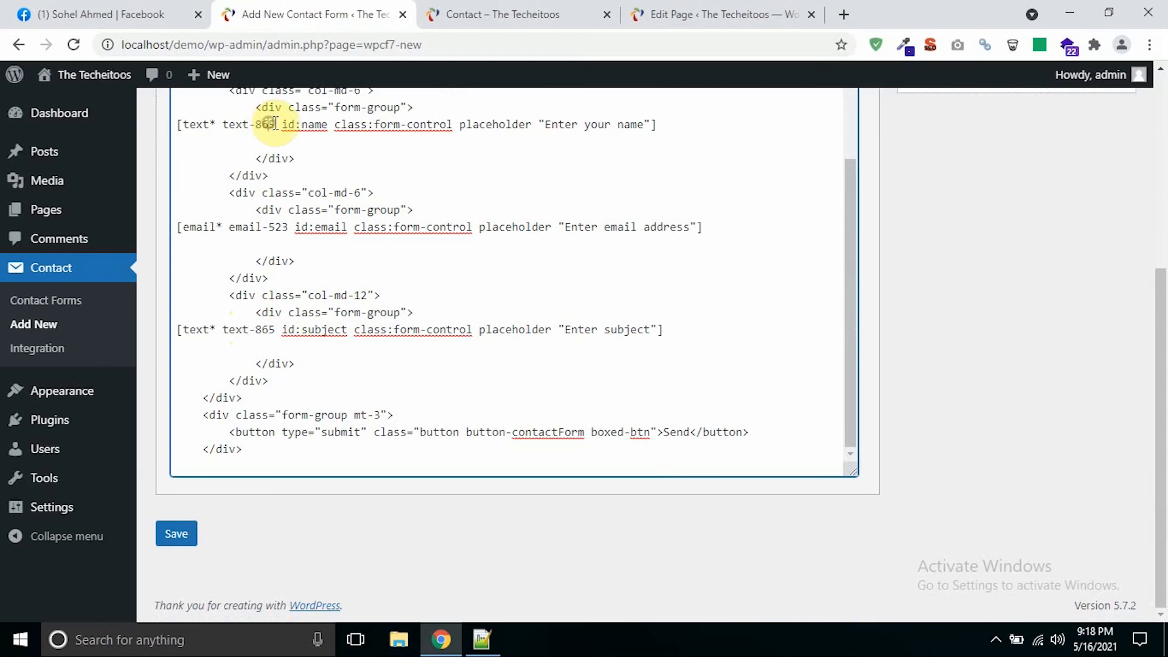
pyautogui.moveTo(267, 329); pyautogui.dragTo(275, 330)
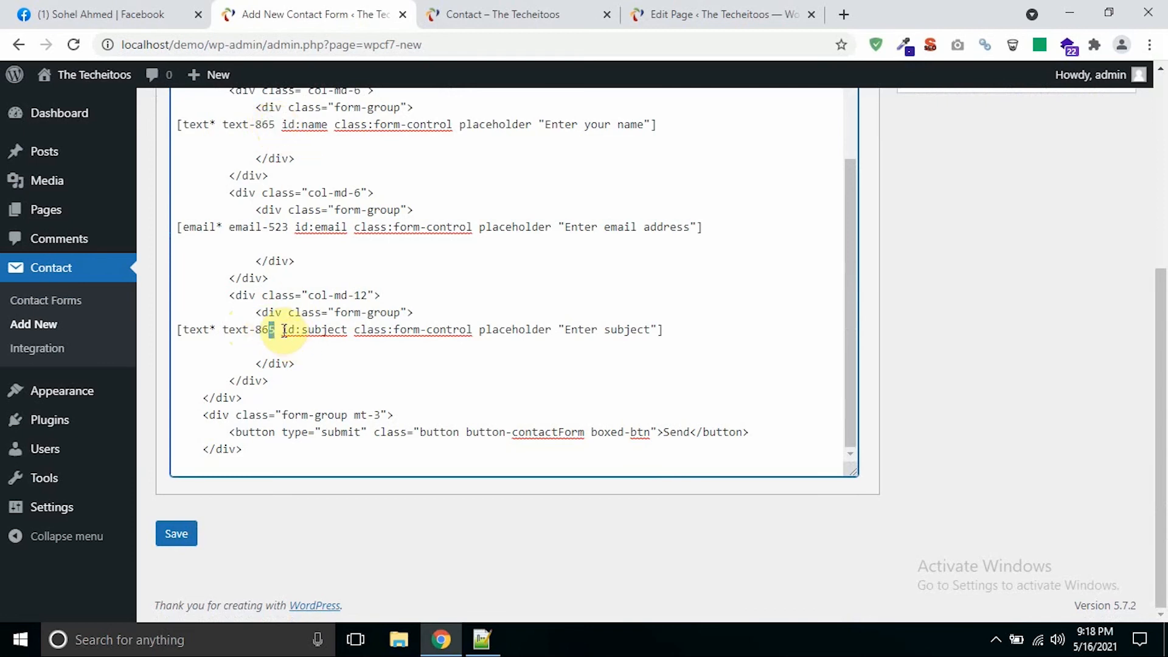
pyautogui.scroll(2, 477, 232)
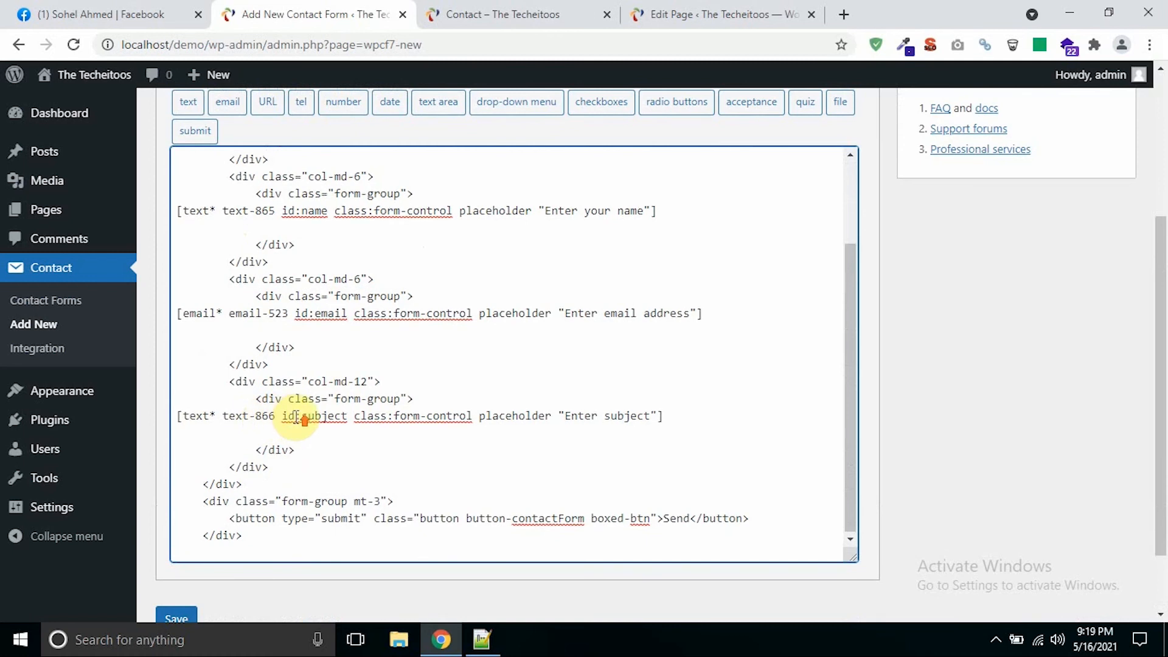
pyautogui.scroll(2, 298, 417)
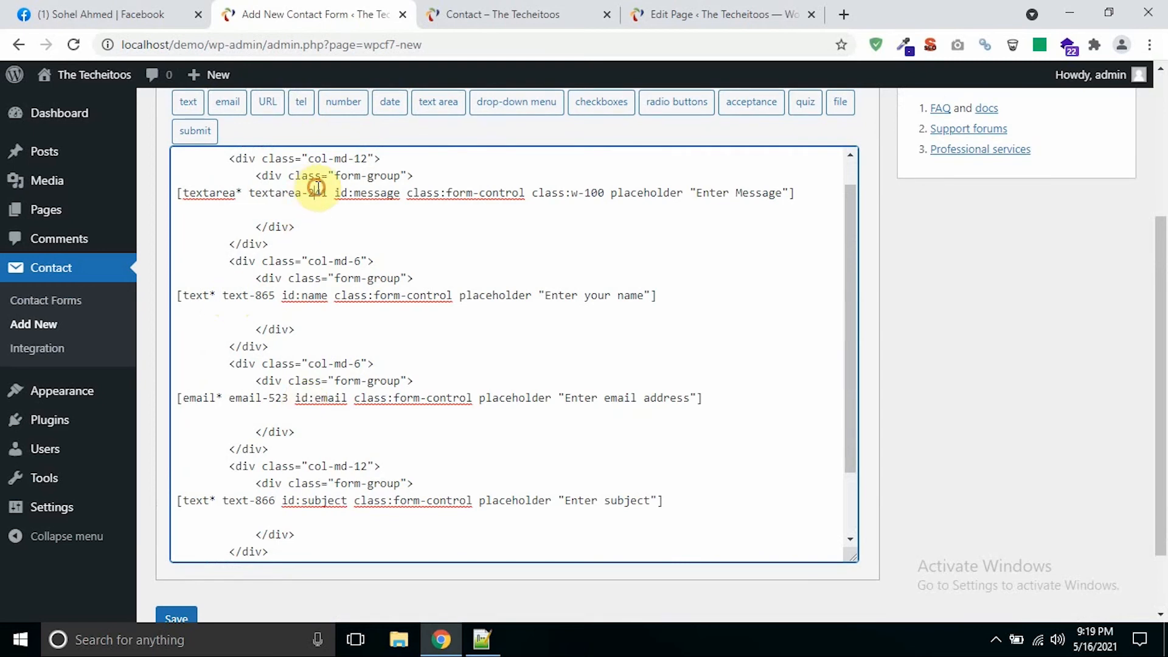
pyautogui.click(267, 298)
pyautogui.scroll(-2, 435, 346)
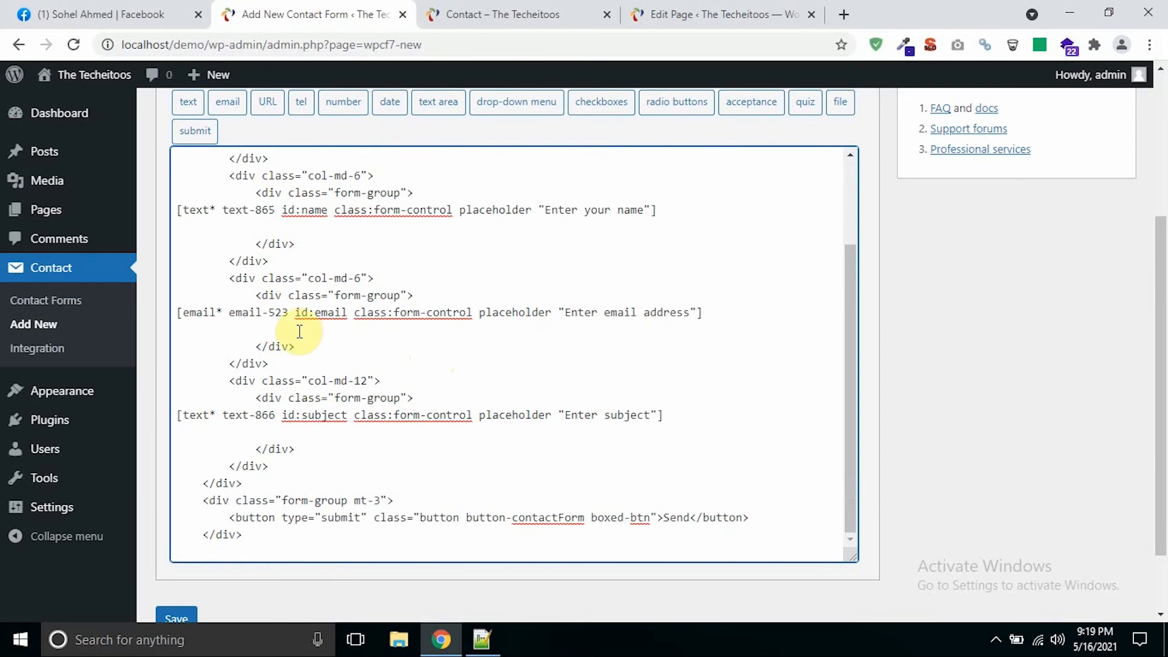
# Make a blank line above the HTML Send button and start a submit form tag with the label "Send"
pyautogui.scroll(-2, 620, 487)
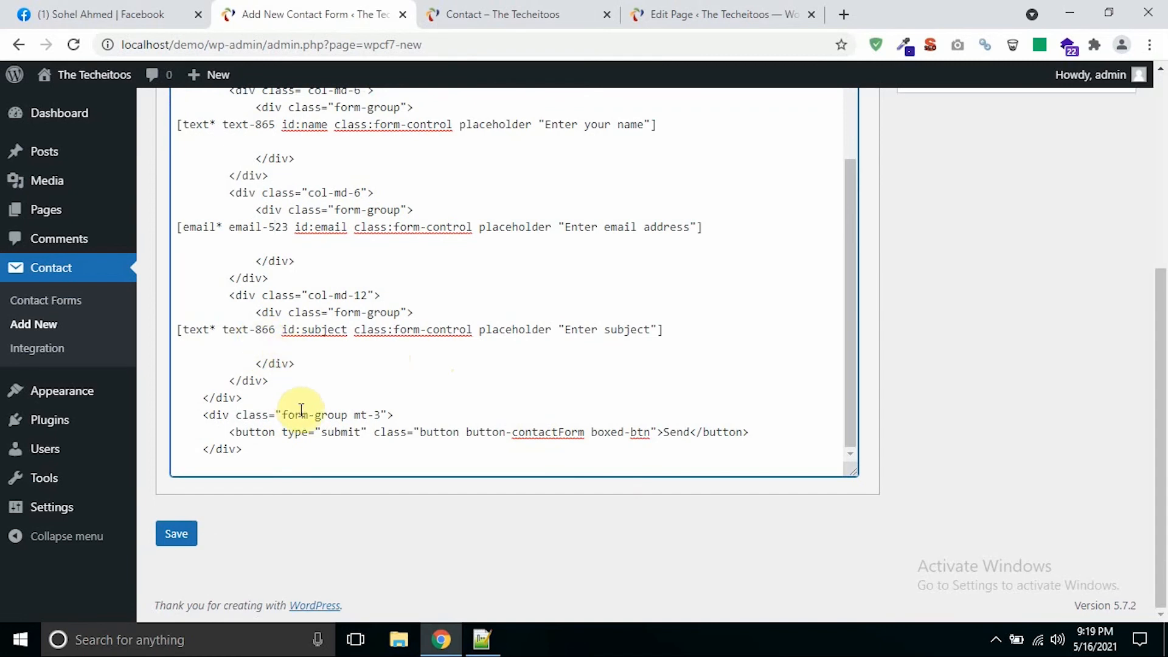
pyautogui.click(405, 414)
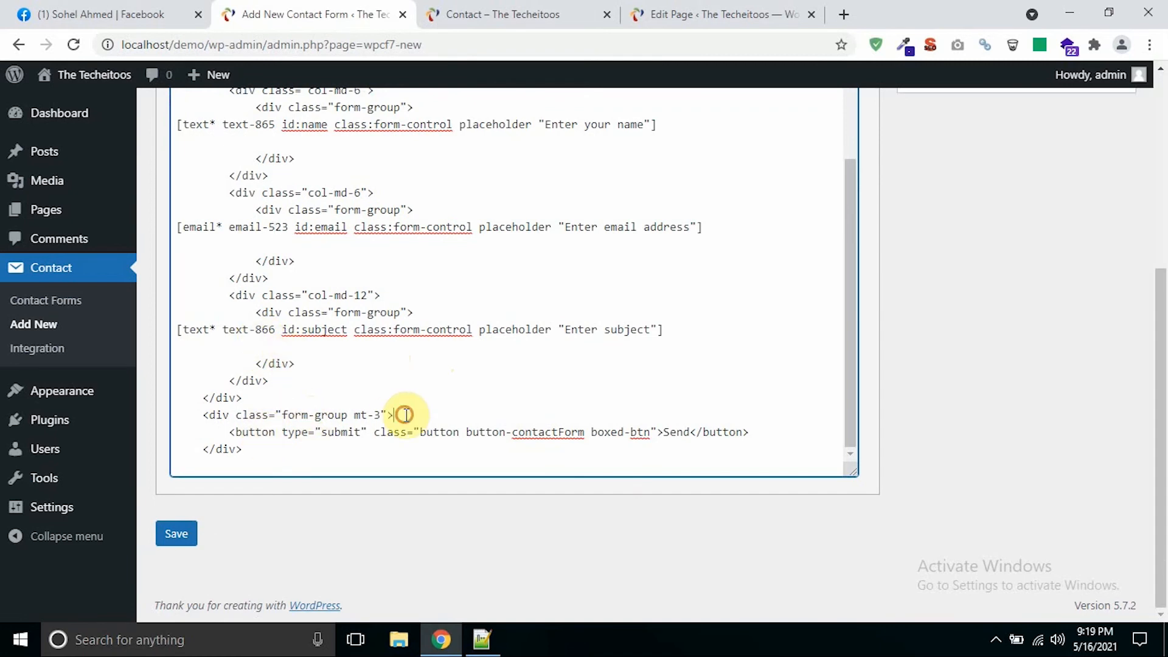
pyautogui.press('Return')
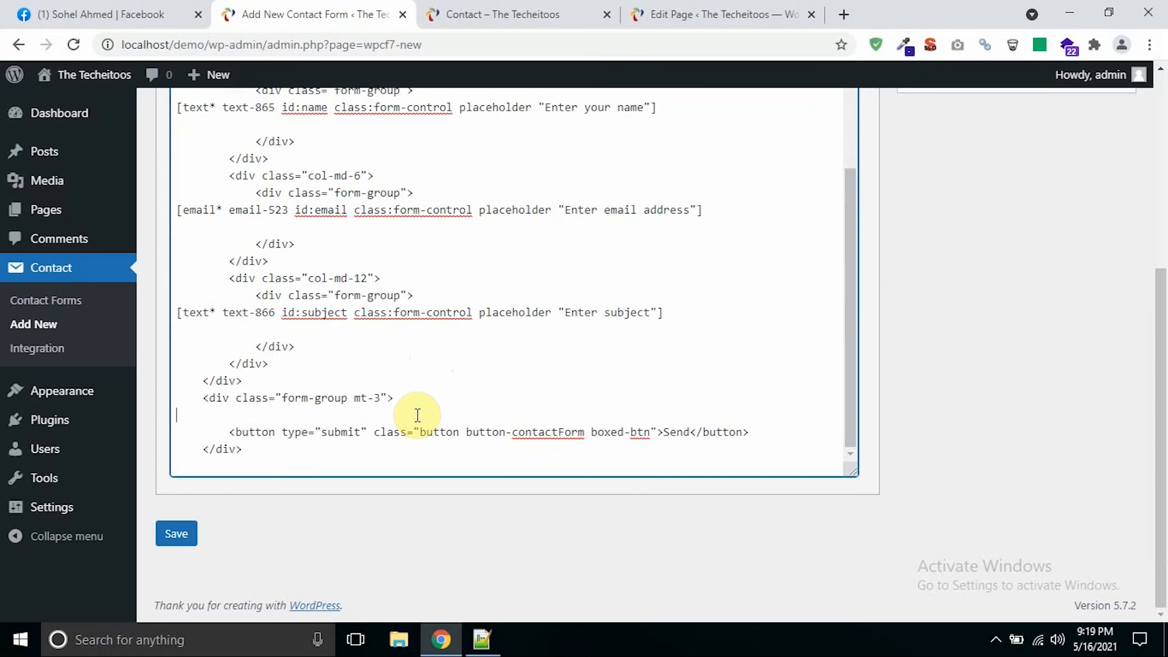
pyautogui.scroll(2, 417, 372)
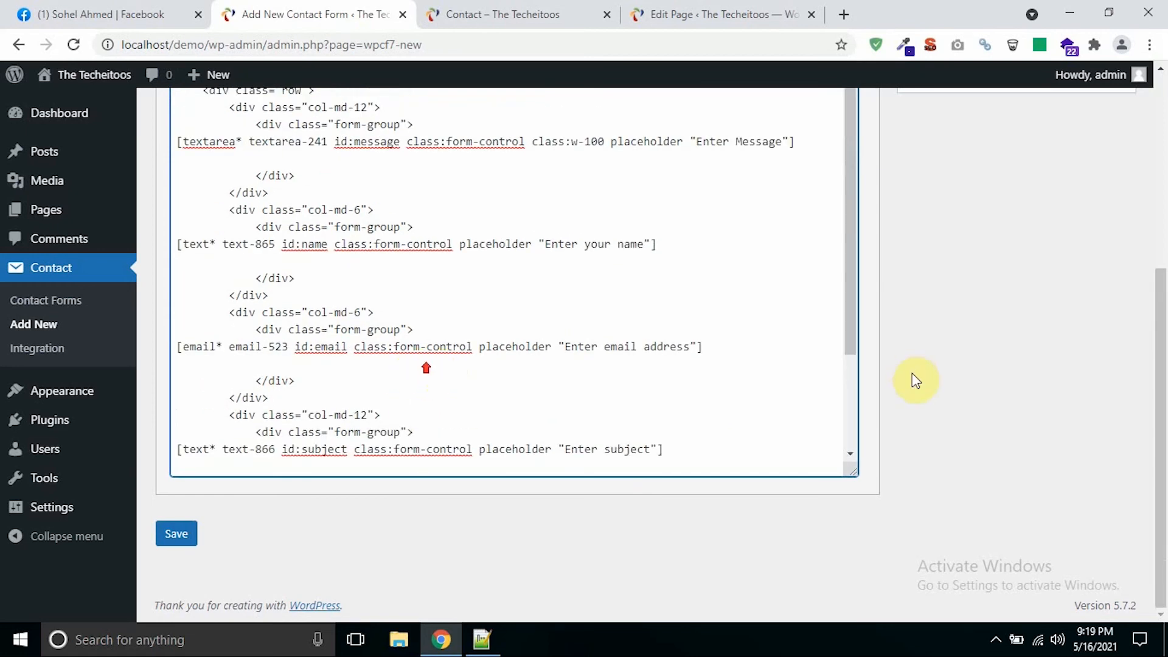
pyautogui.scroll(3, 912, 381)
pyautogui.click(195, 227)
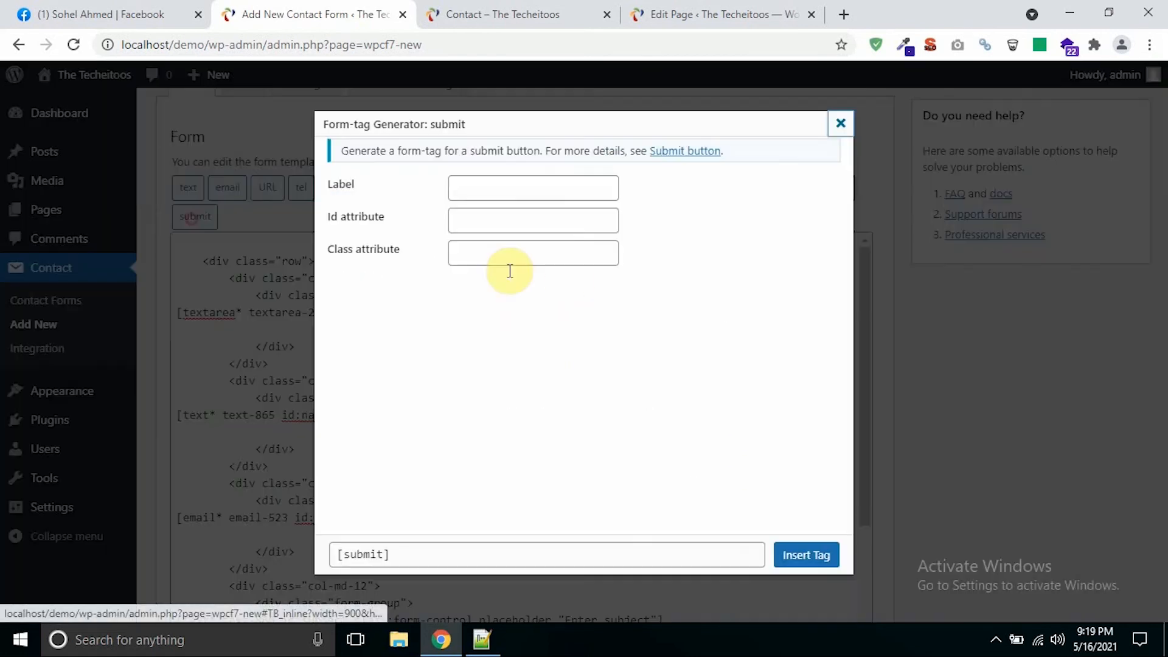
pyautogui.click(501, 3)
pyautogui.click(334, 9)
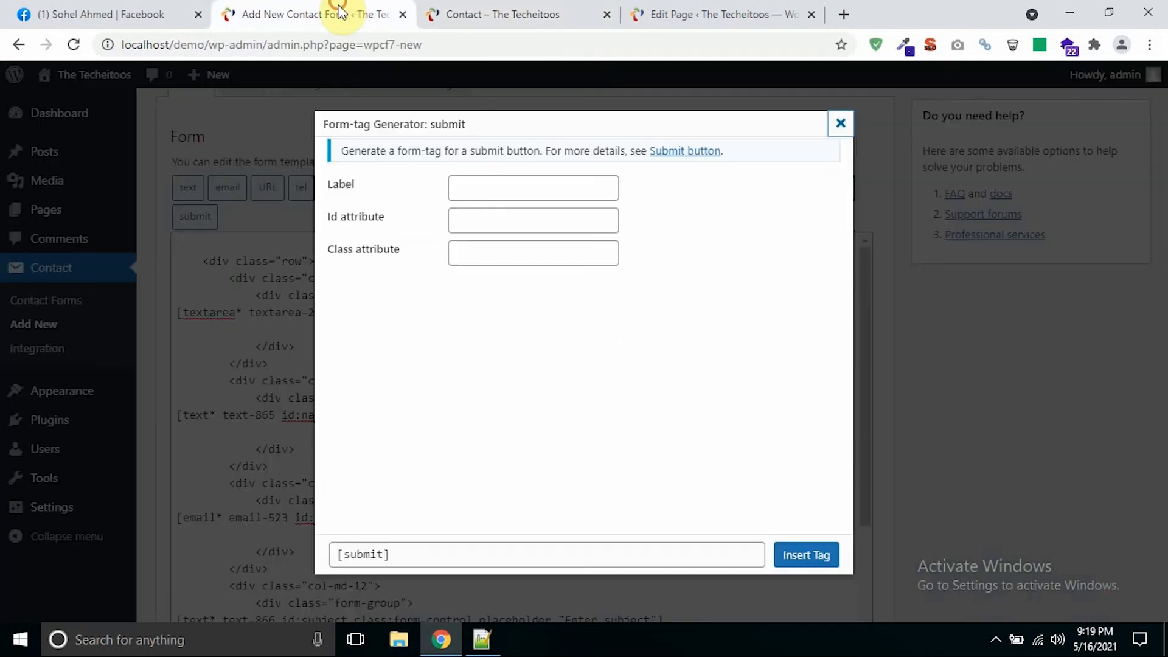
pyautogui.click(509, 188)
pyautogui.write('Send')
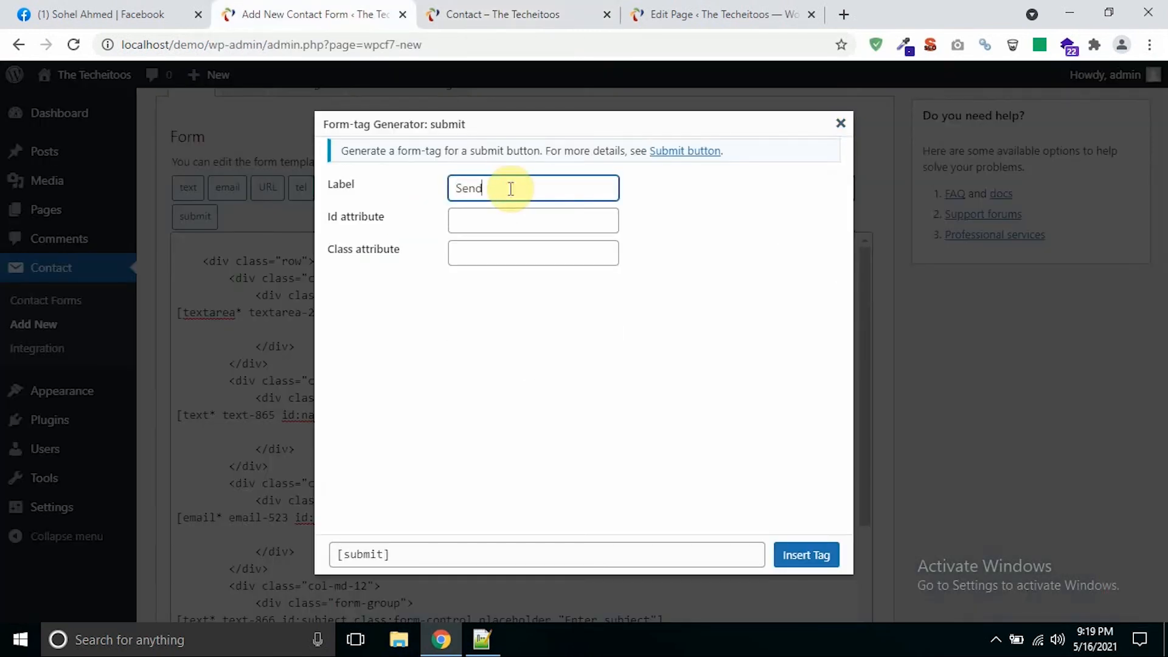
# Copy the Send button's classes from Notepad++, set "button button-contactForm boxed-btn" as the submit tag's Class attribute in WordPress, and insert the tag
pyautogui.click(504, 6)
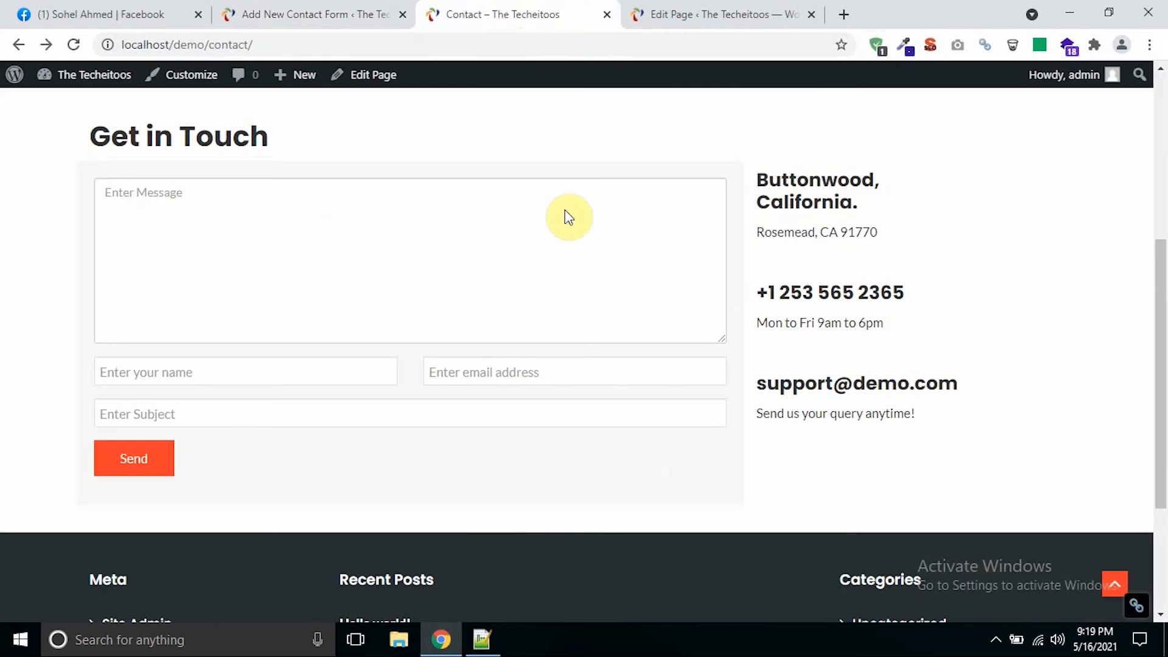
pyautogui.click(486, 630)
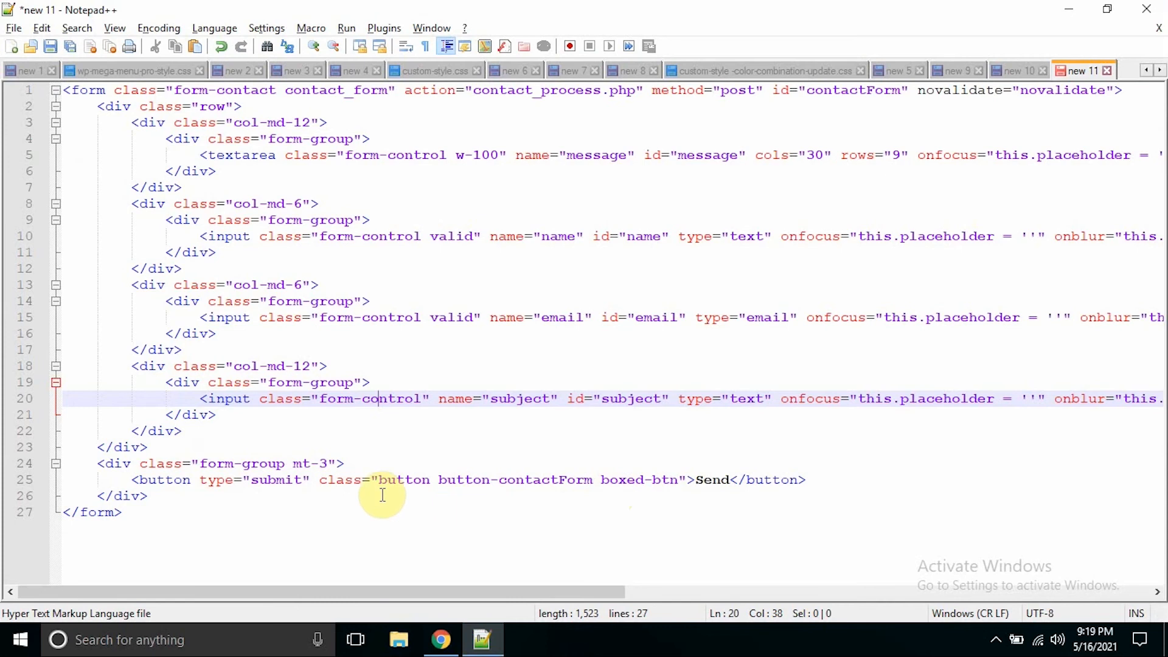
pyautogui.moveTo(380, 481); pyautogui.dragTo(676, 480)
pyautogui.hotkey('alt', 'Tab')
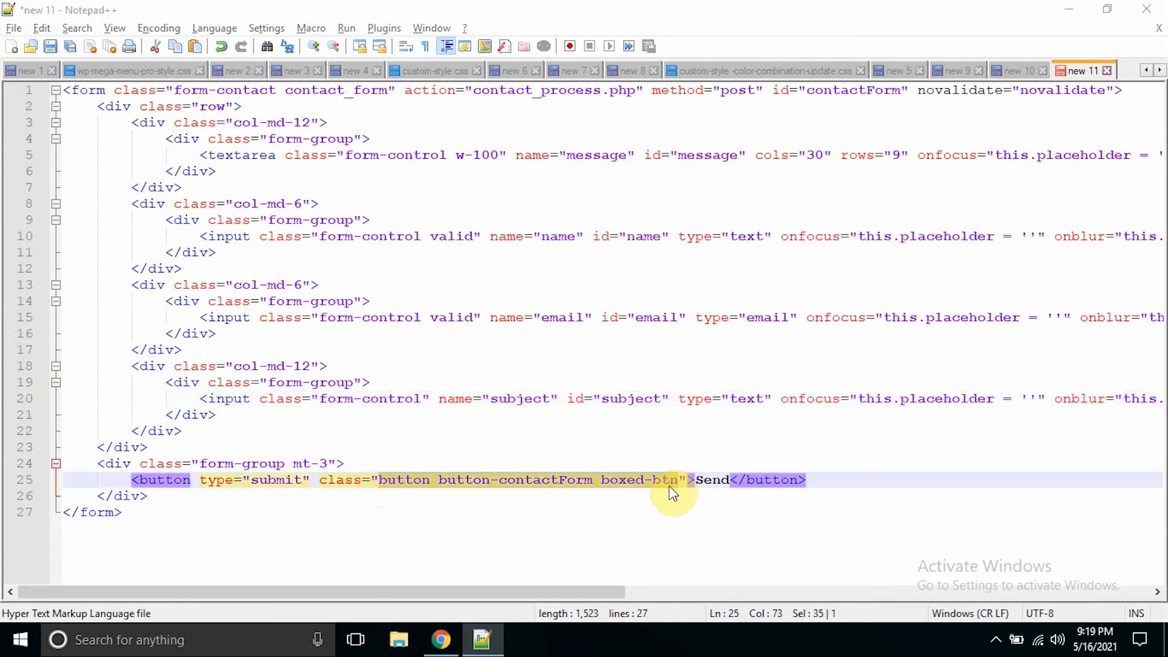
pyautogui.click(316, 2)
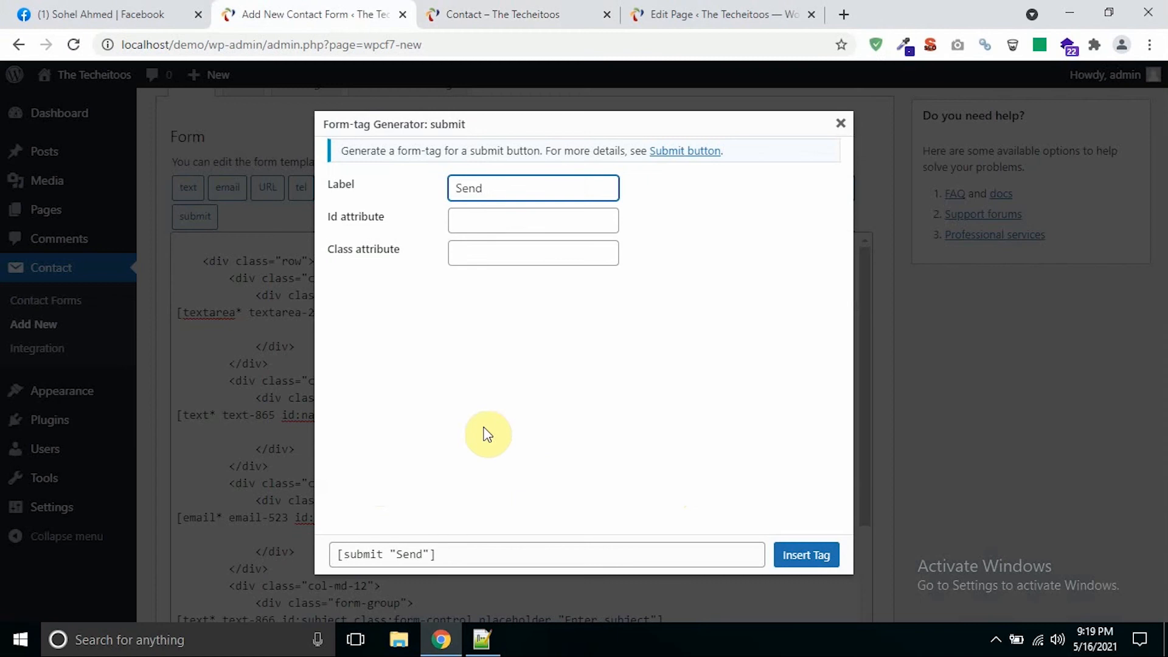
pyautogui.click(470, 253)
pyautogui.hotkey('ctrl', 'v')
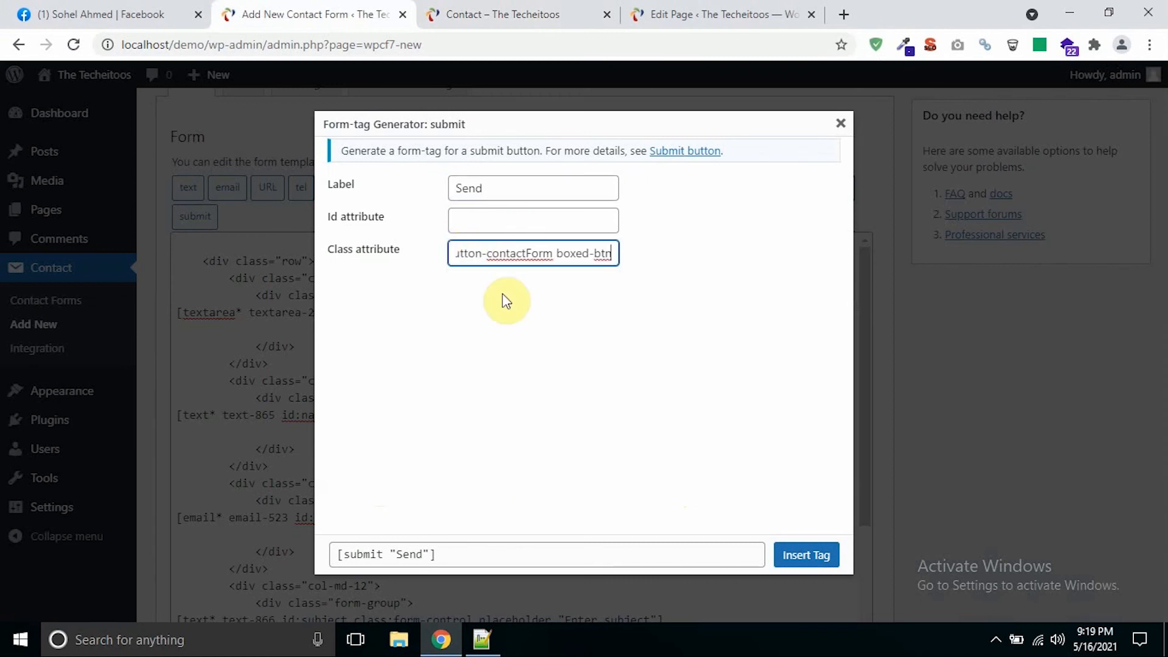
pyautogui.click(548, 342)
pyautogui.click(819, 562)
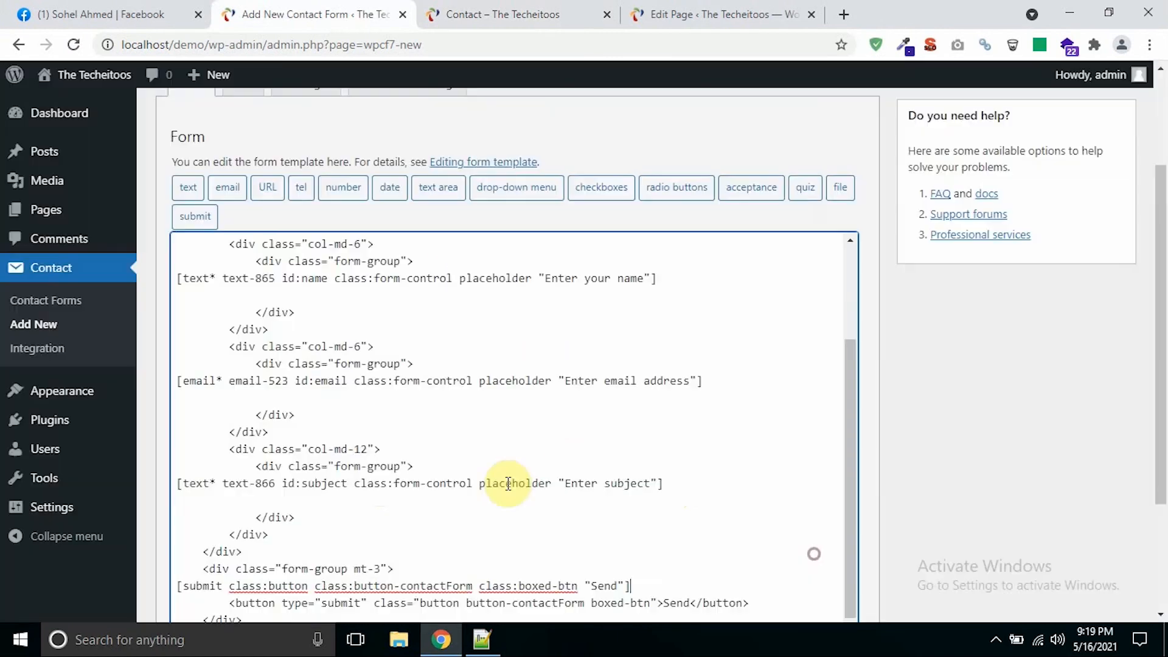
# Delete the original HTML Send button below the inserted submit tag
pyautogui.scroll(-3, 493, 491)
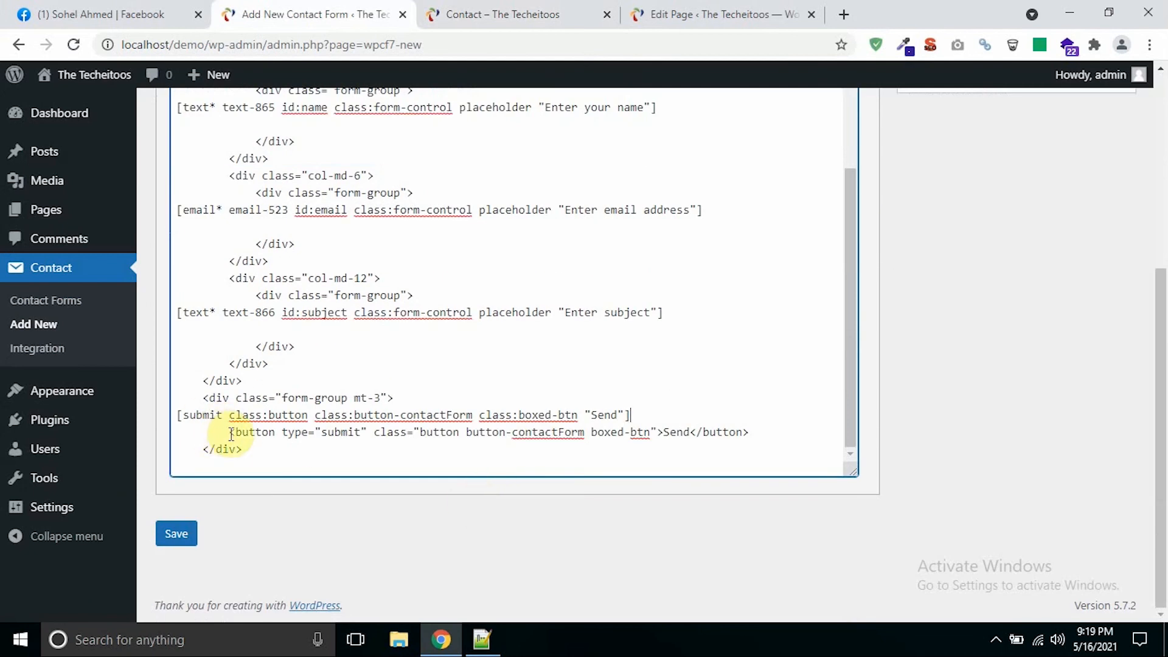
pyautogui.moveTo(229, 433); pyautogui.dragTo(773, 428)
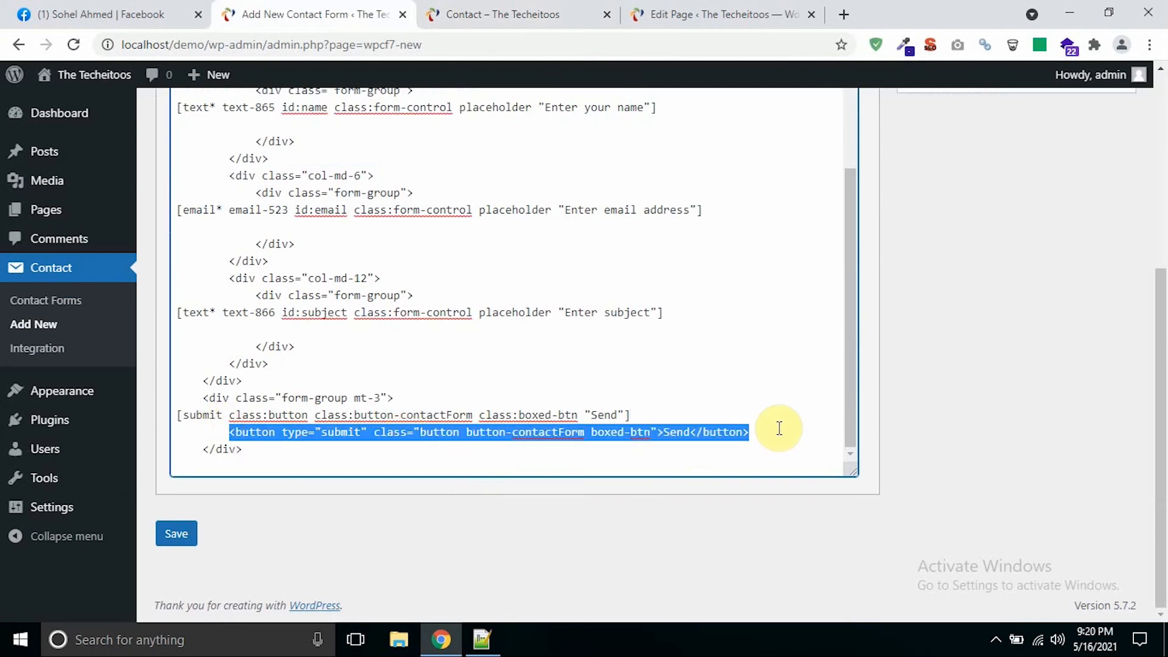
pyautogui.press('BackSpace')
# Title the new contact form "Contact us" and save it
pyautogui.scroll(10, 773, 428)
pyautogui.click(280, 165)
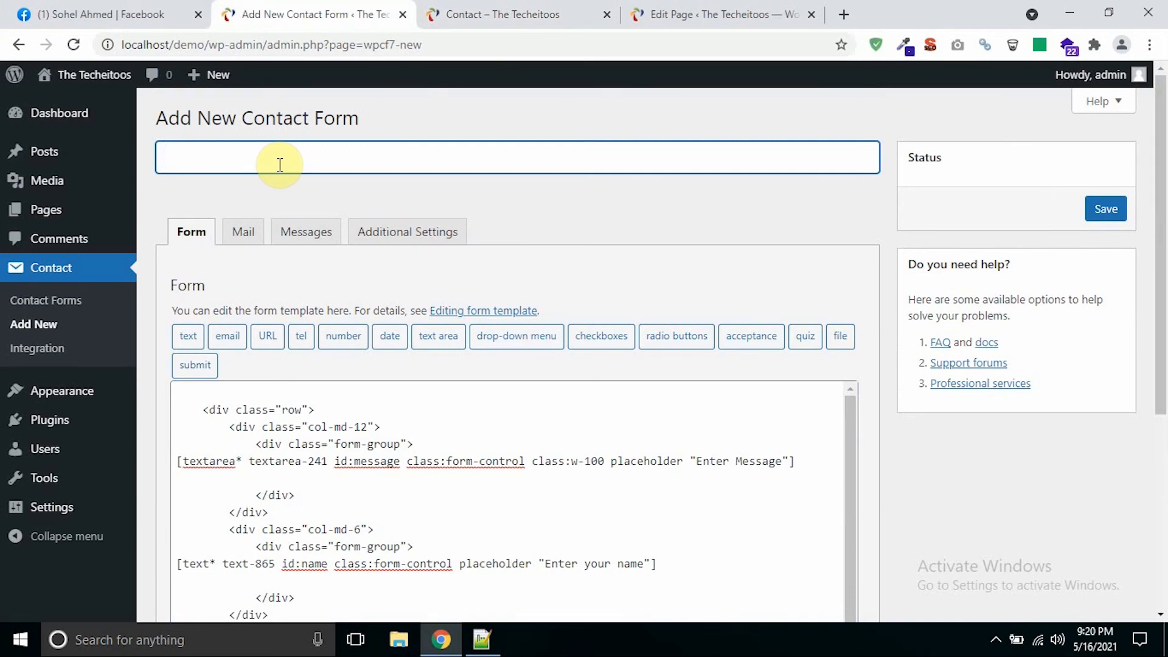
pyautogui.write('Contact us')
pyautogui.click(1105, 209)
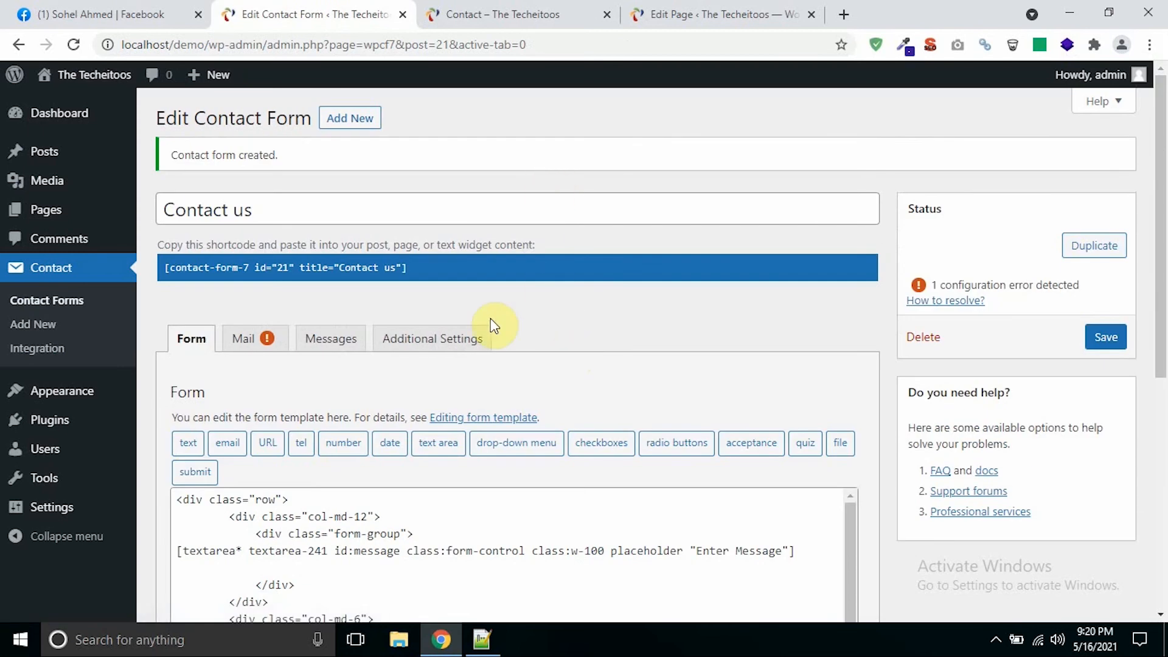
# Review the saved form's shortcode and the message, name, email and subject tags in its template
pyautogui.click(252, 267)
pyautogui.click(500, 297)
pyautogui.scroll(-1, 569, 339)
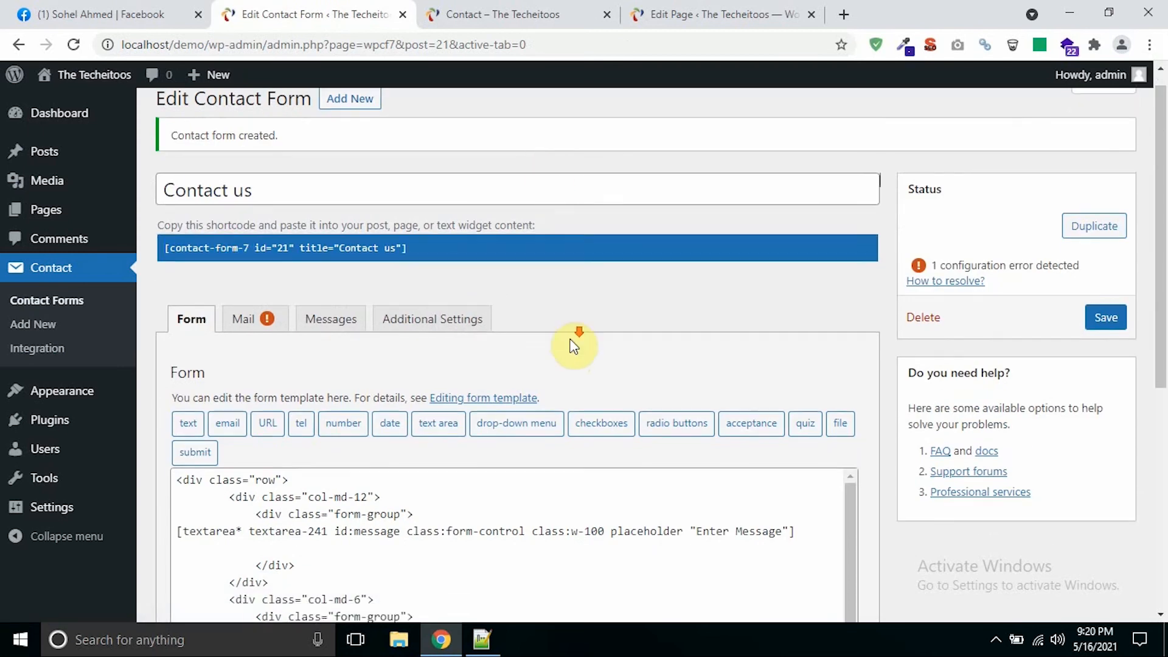
pyautogui.scroll(-2, 573, 345)
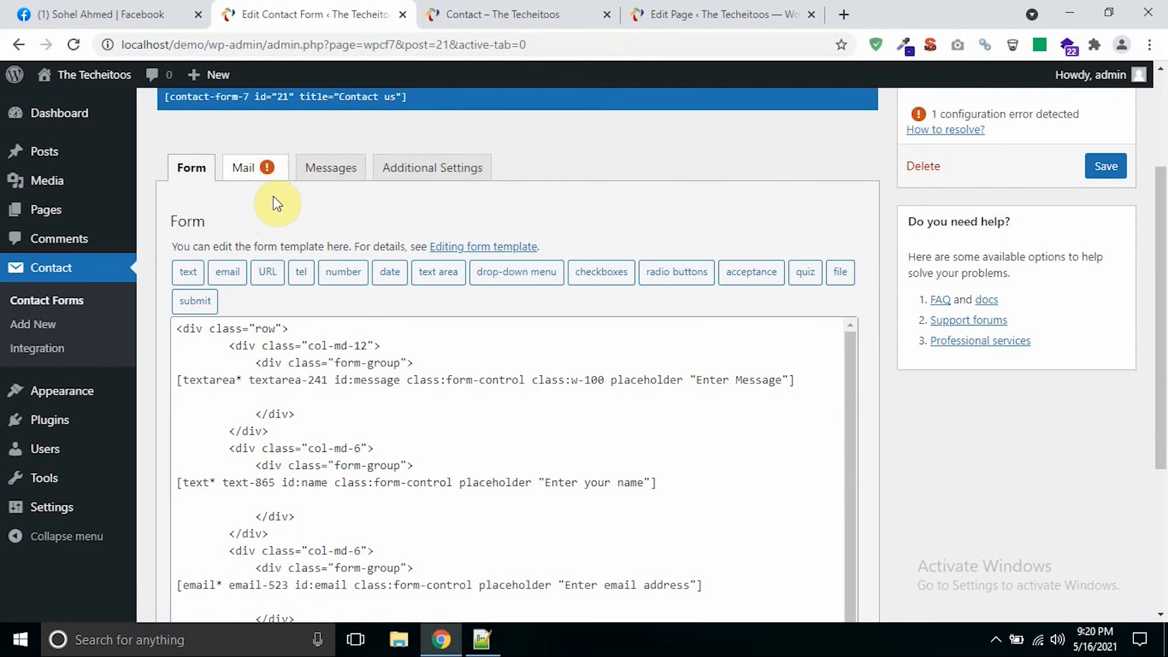
pyautogui.scroll(-1, 904, 238)
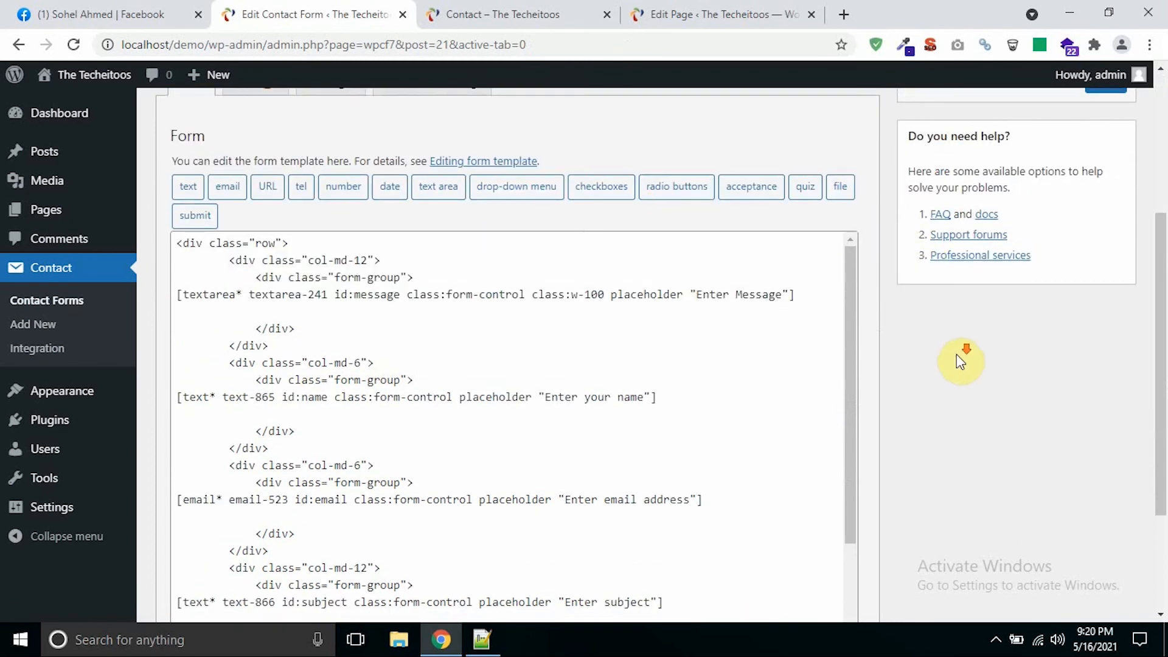
pyautogui.scroll(-2, 956, 358)
pyautogui.scroll(4, 956, 358)
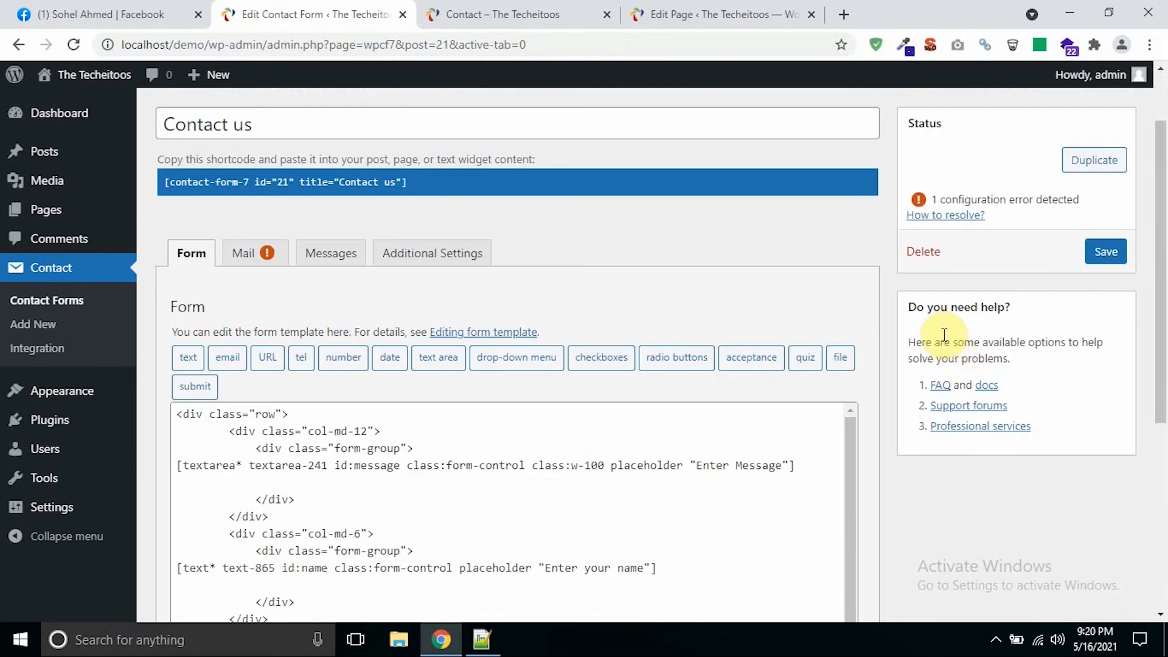
pyautogui.scroll(-2, 829, 281)
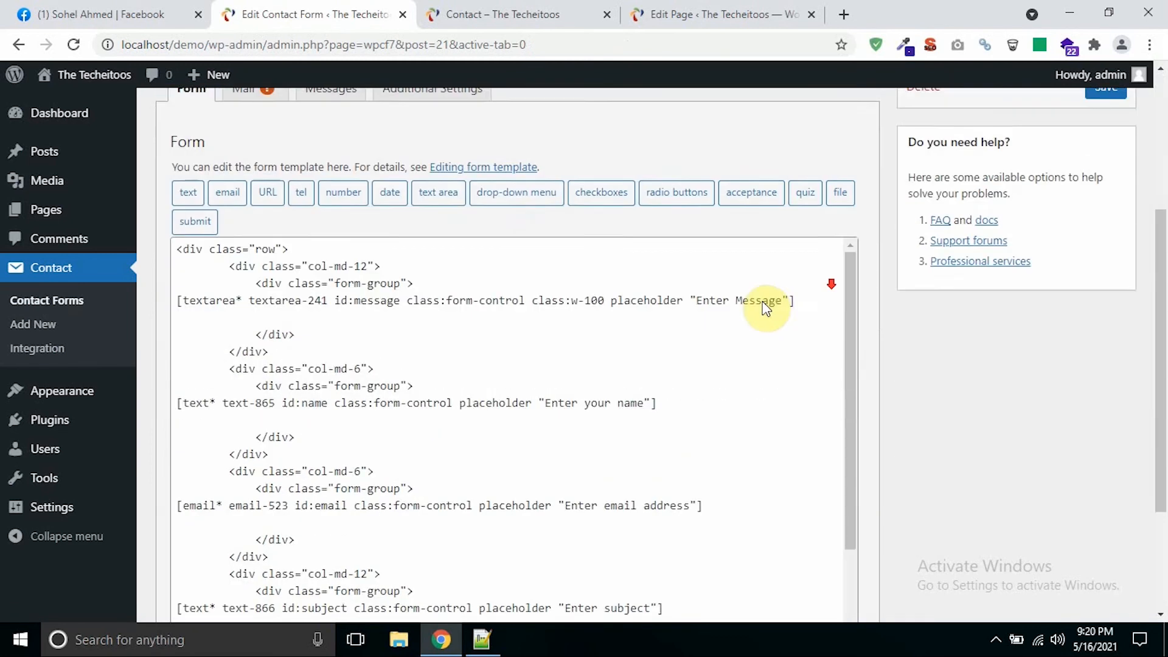
pyautogui.scroll(3, 511, 418)
pyautogui.scroll(-3, 621, 348)
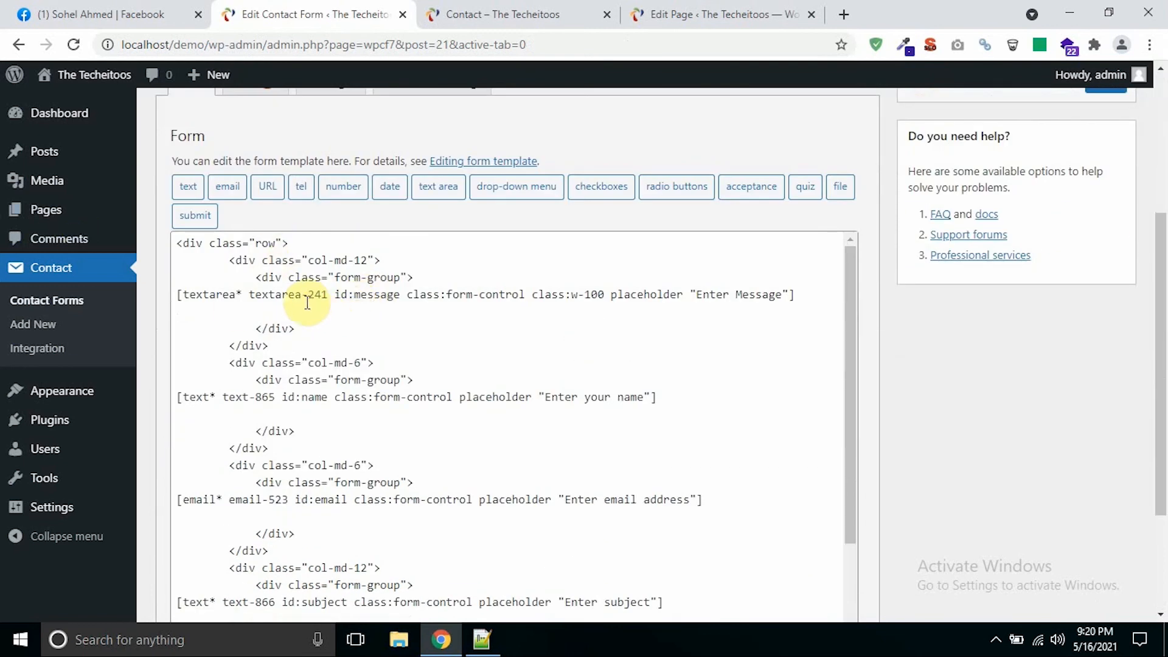
pyautogui.click(283, 296)
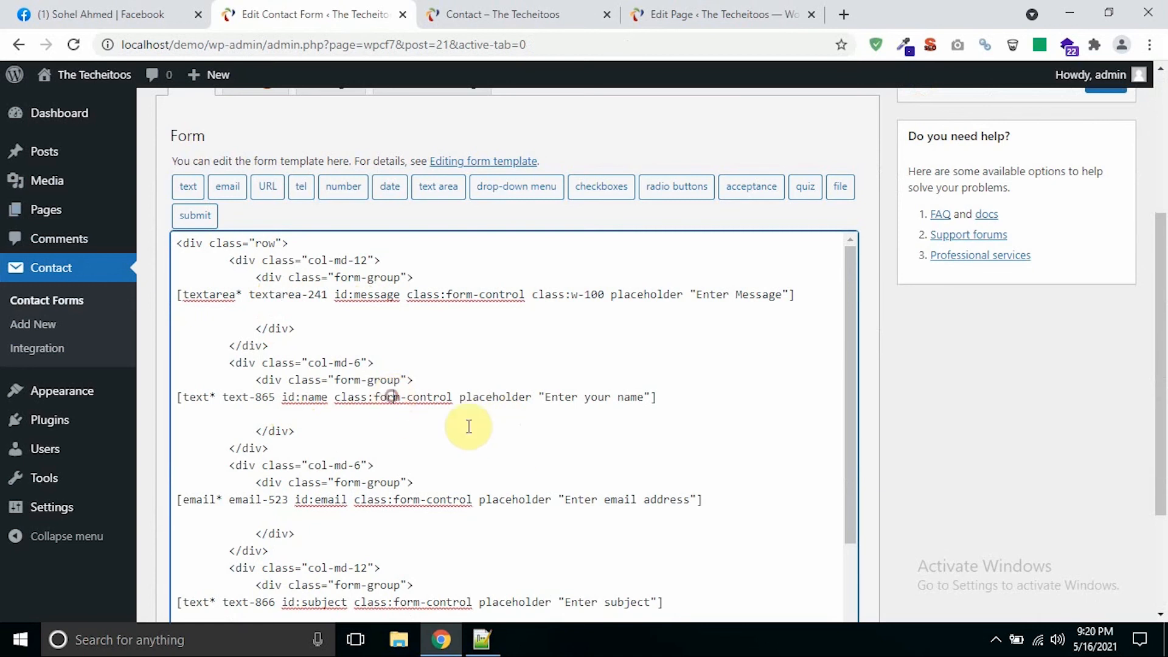
pyautogui.scroll(-1, 450, 429)
pyautogui.click(360, 414)
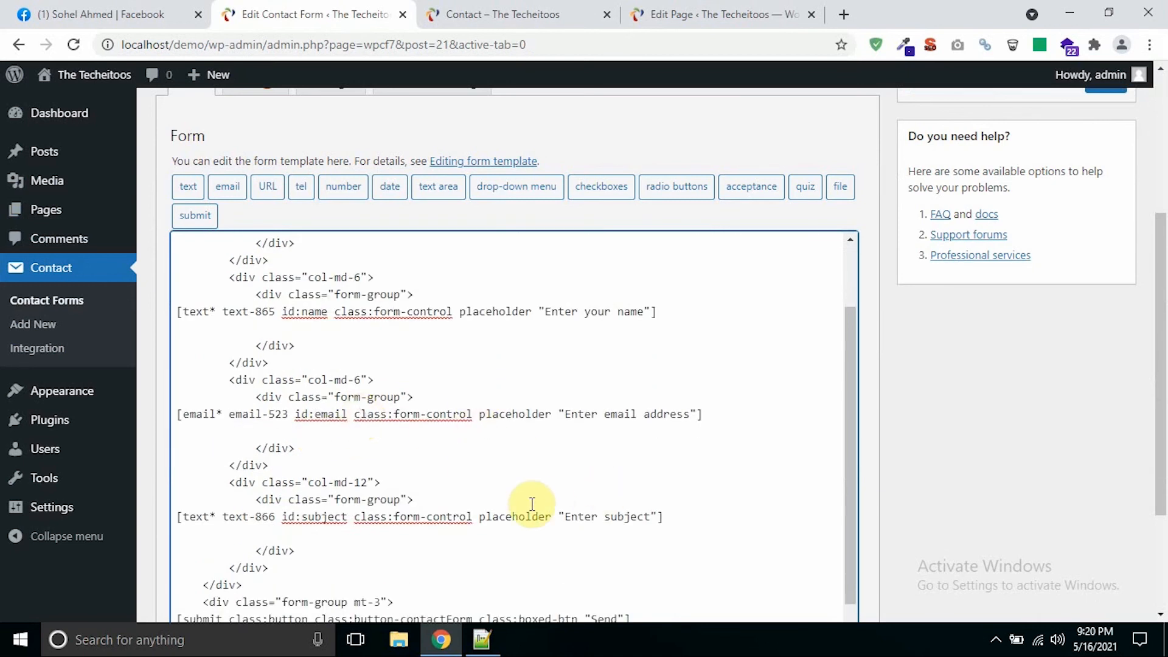
# Review the submit tag in the form template and the To and From fields of the mail template
pyautogui.scroll(-1, 529, 503)
pyautogui.scroll(-3, 409, 505)
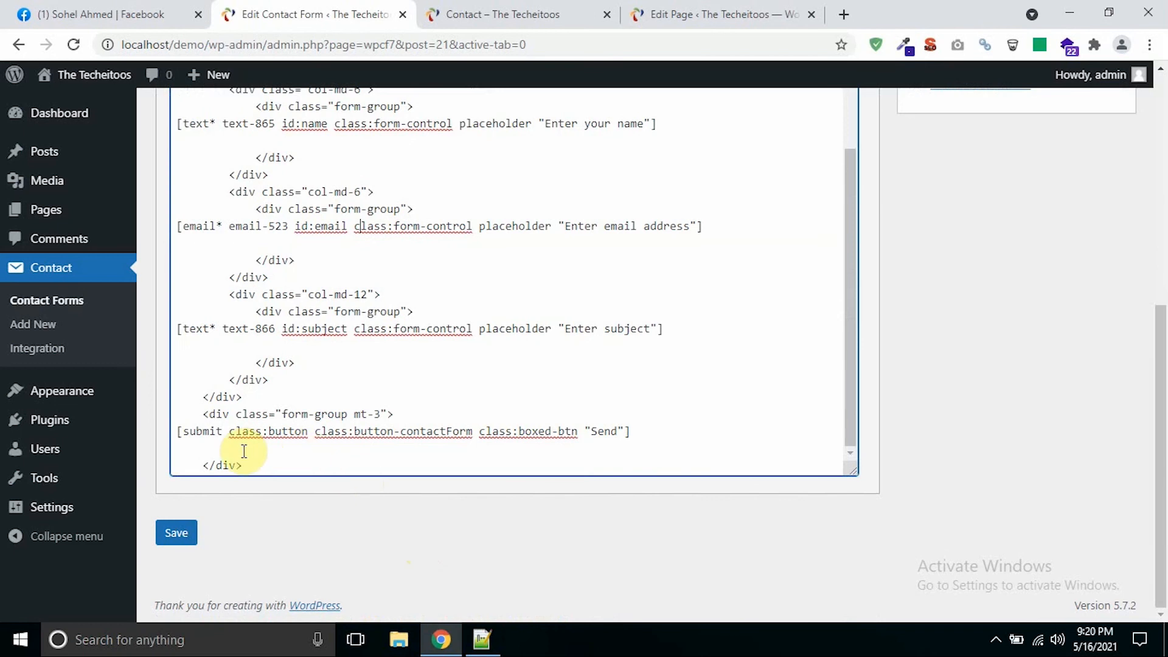
pyautogui.click(318, 433)
pyautogui.scroll(2, 310, 420)
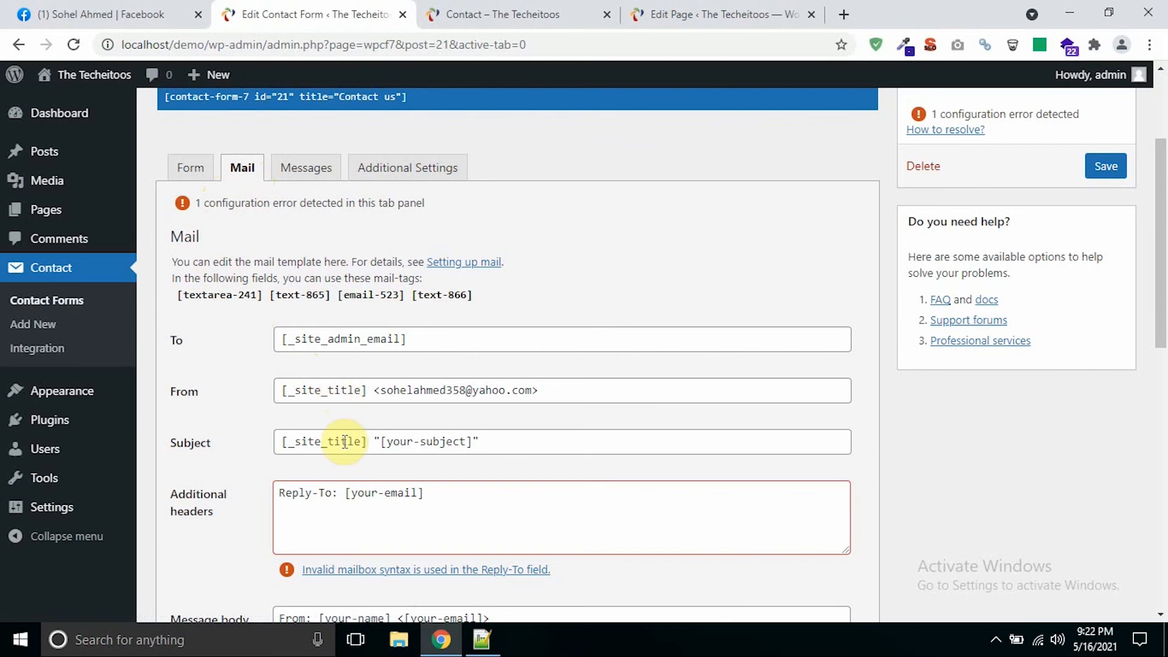
pyautogui.scroll(-1, 346, 444)
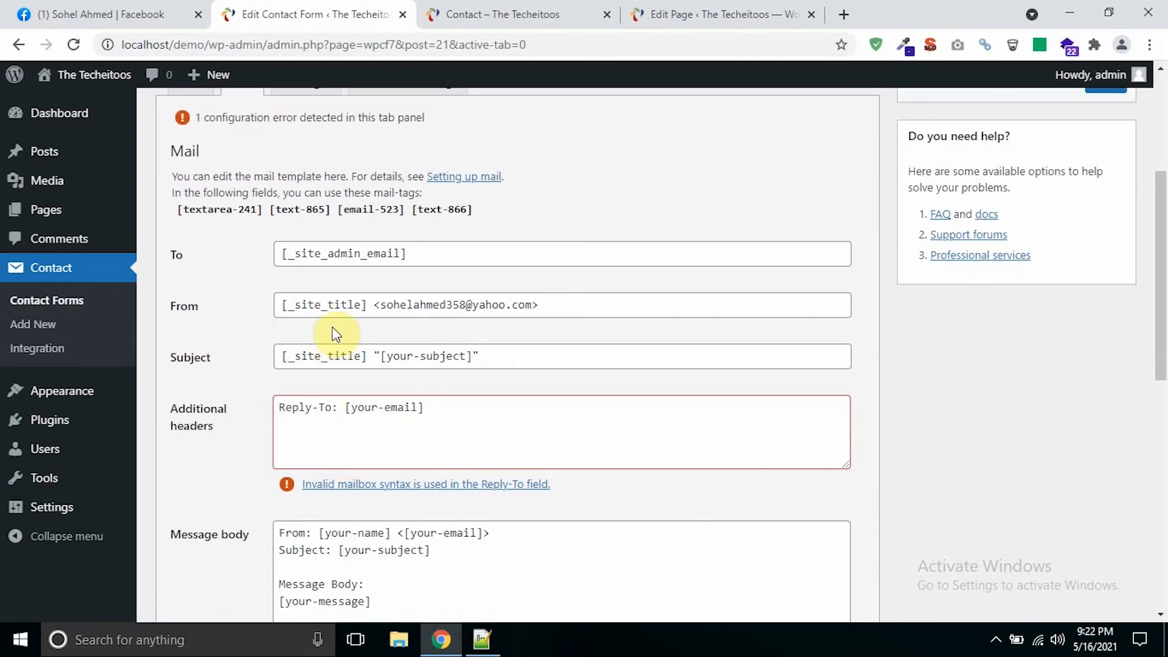
pyautogui.click(320, 303)
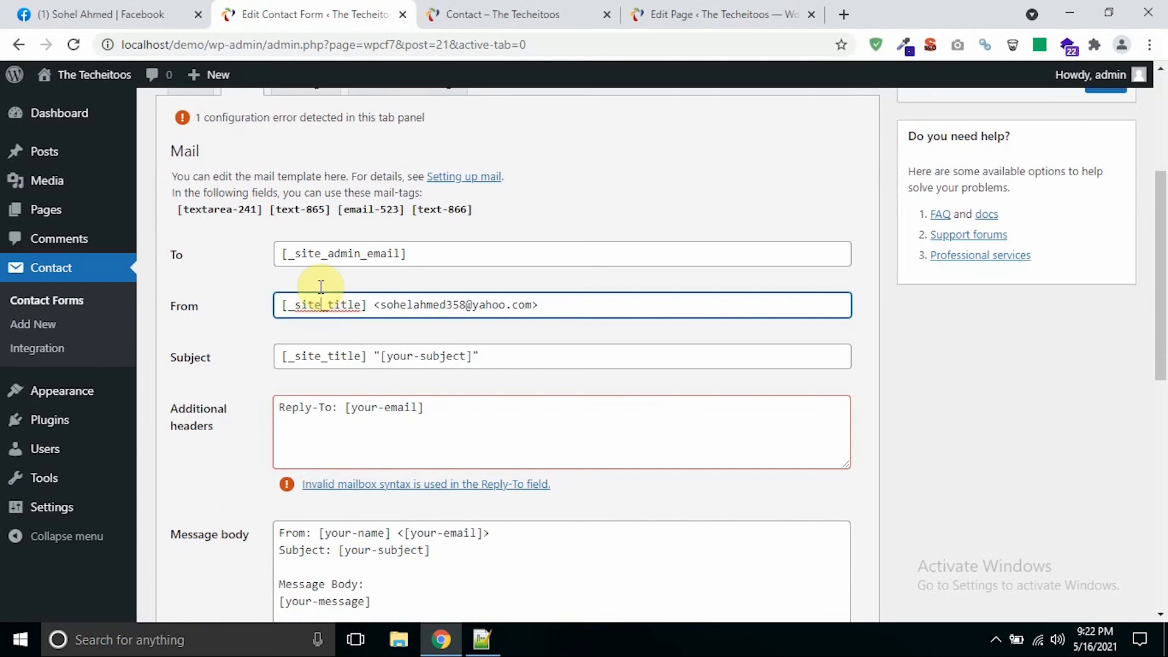
pyautogui.click(333, 254)
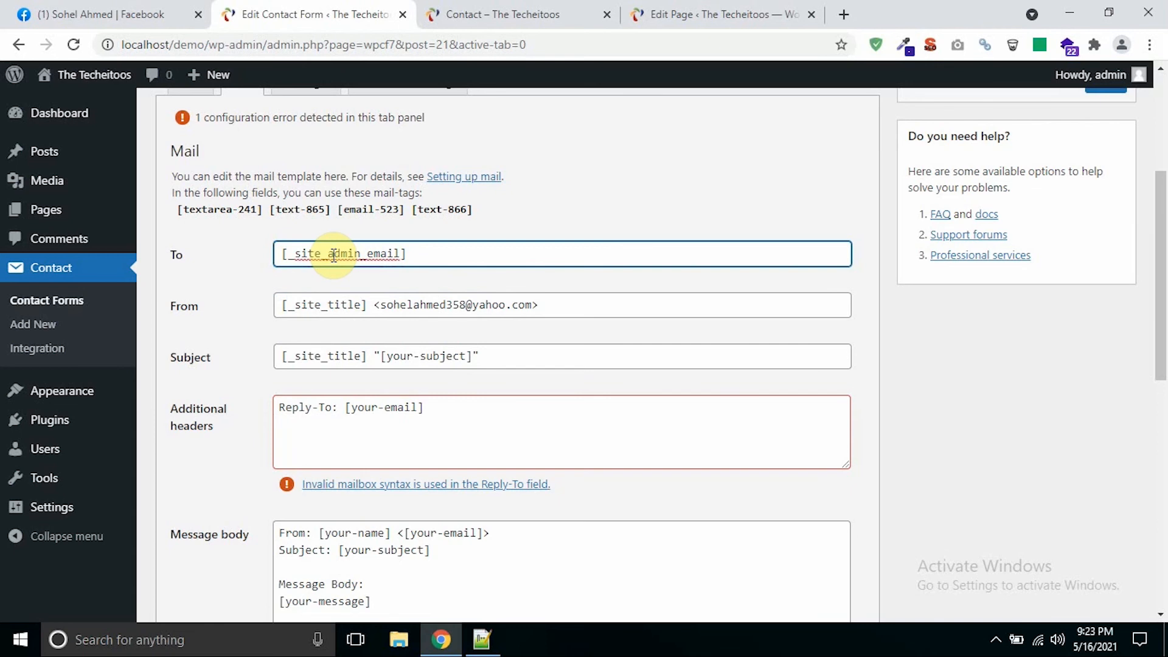
pyautogui.click(420, 306)
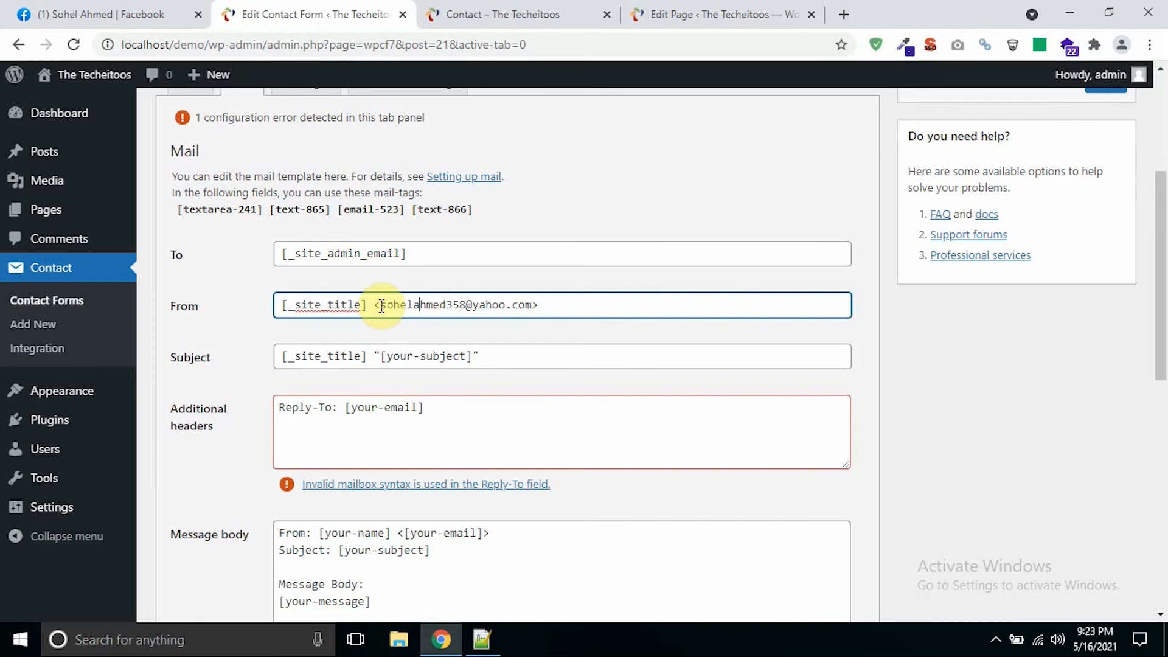
# Replace the e-mail address in the mail template's From field with the [email-523] mail-tag
pyautogui.click(340, 213)
pyautogui.hotkey('ctrl', 'c')
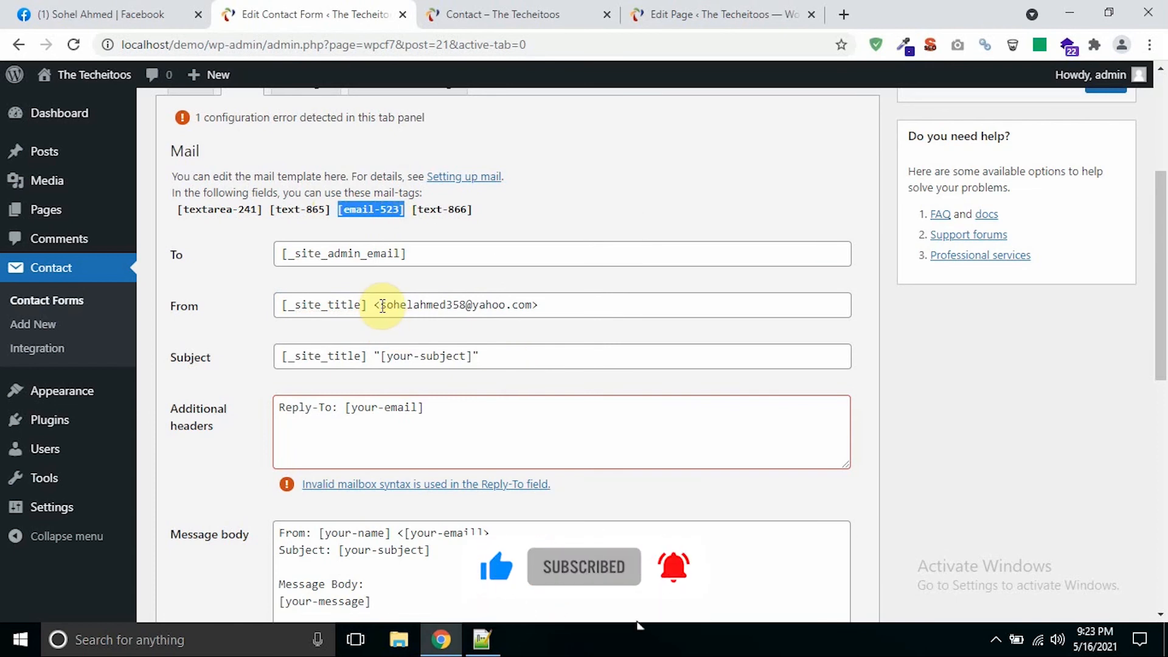
pyautogui.moveTo(381, 305); pyautogui.dragTo(532, 309)
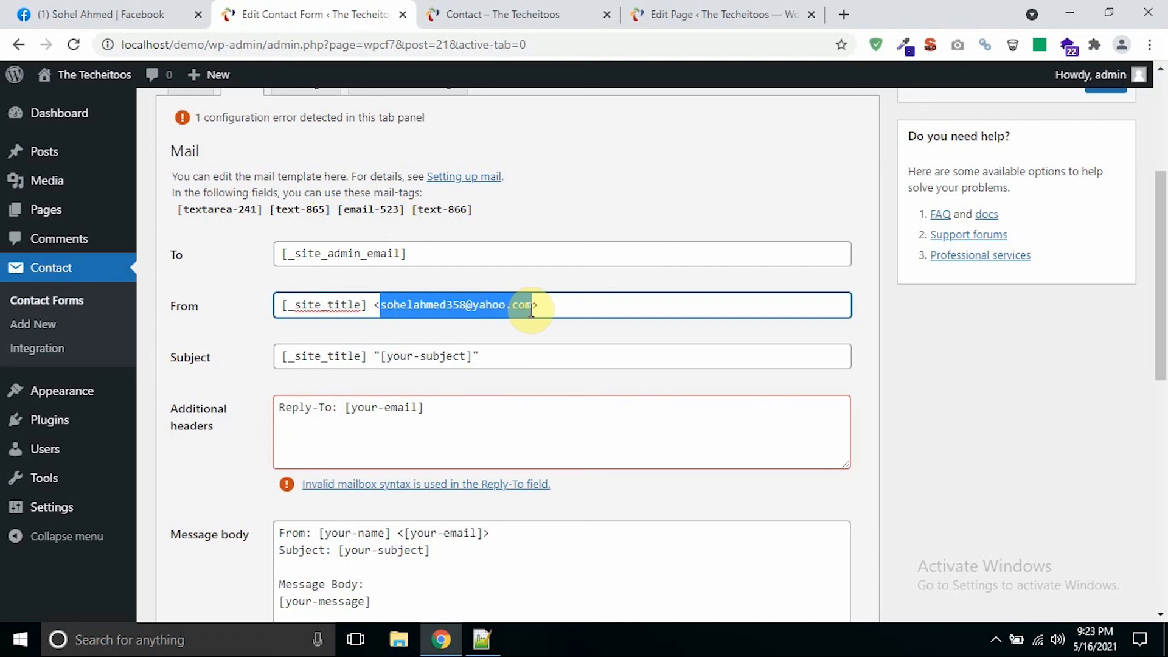
pyautogui.hotkey('ctrl', 'v')
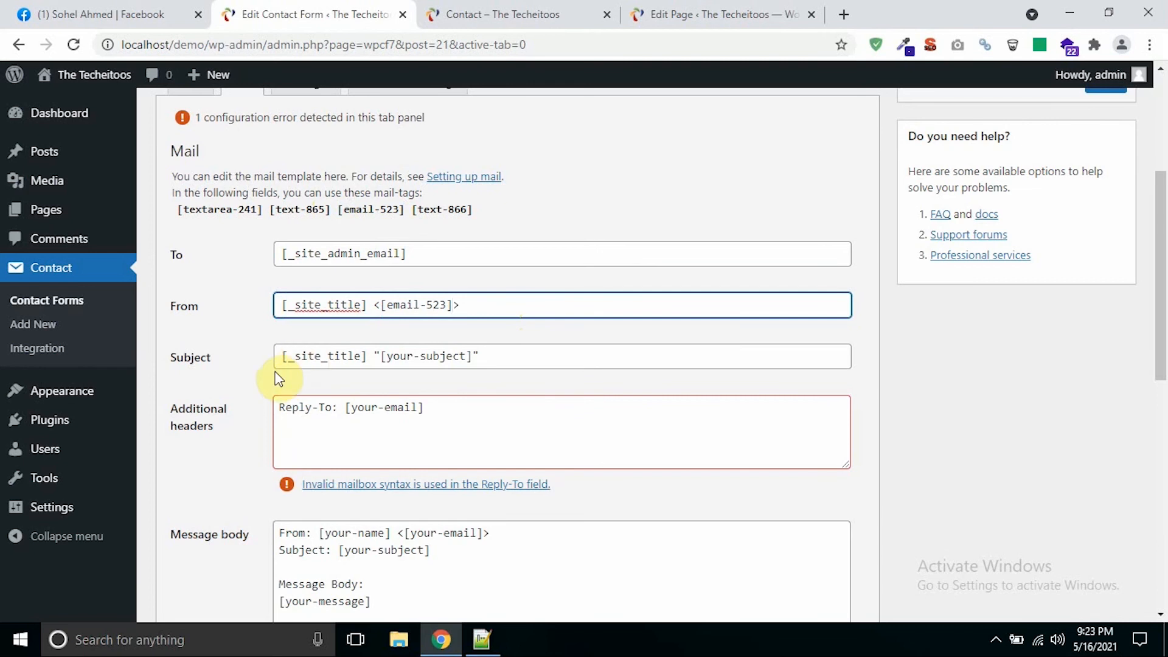
# Copy the [text-866] mail-tag and check it against the subject field's tag in the form template
pyautogui.click(293, 358)
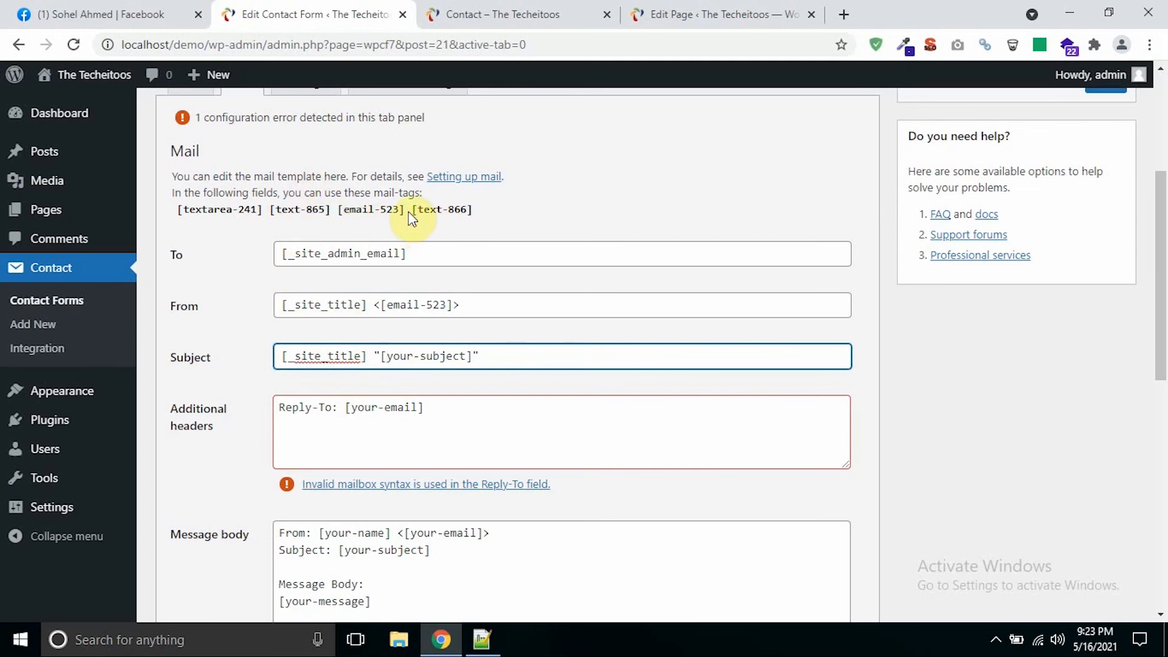
pyautogui.moveTo(411, 210); pyautogui.dragTo(462, 217)
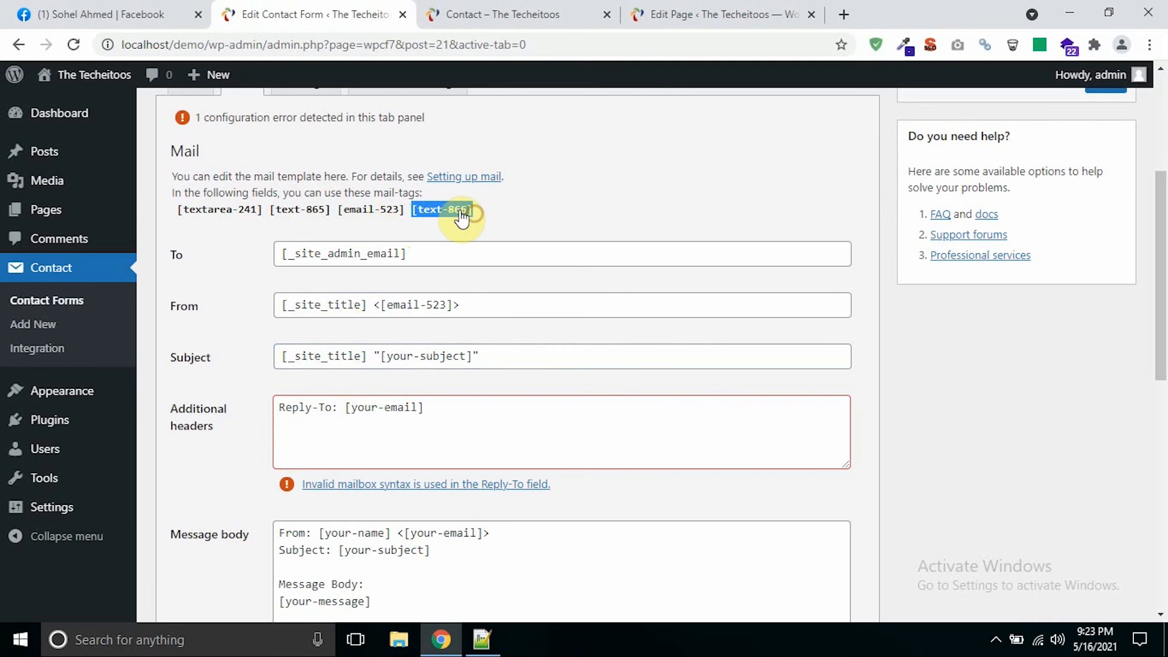
pyautogui.rightClick(462, 217)
pyautogui.click(473, 220)
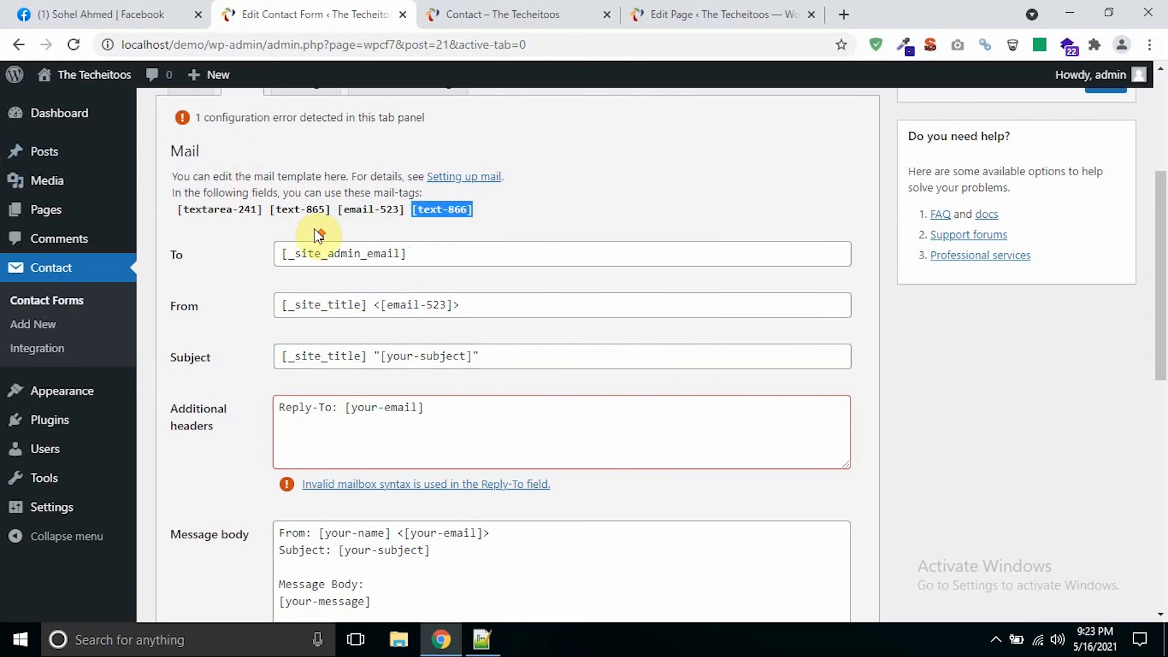
pyautogui.scroll(2, 314, 228)
pyautogui.click(191, 168)
pyautogui.scroll(-2, 495, 418)
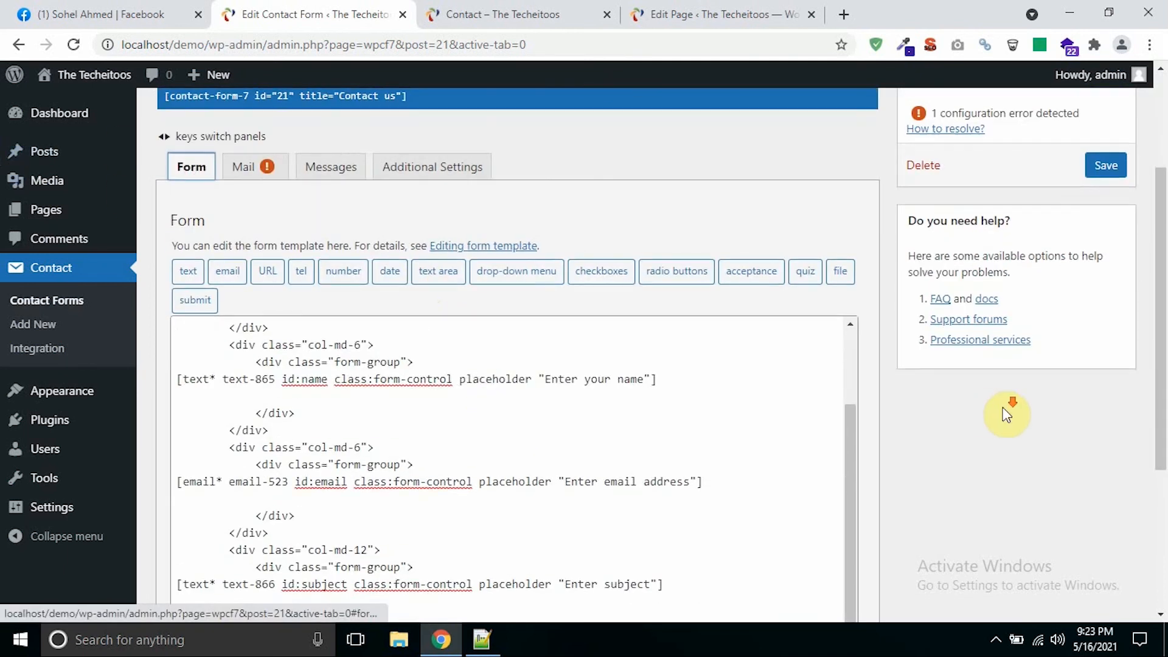
pyautogui.scroll(-4, 1005, 414)
pyautogui.click(268, 332)
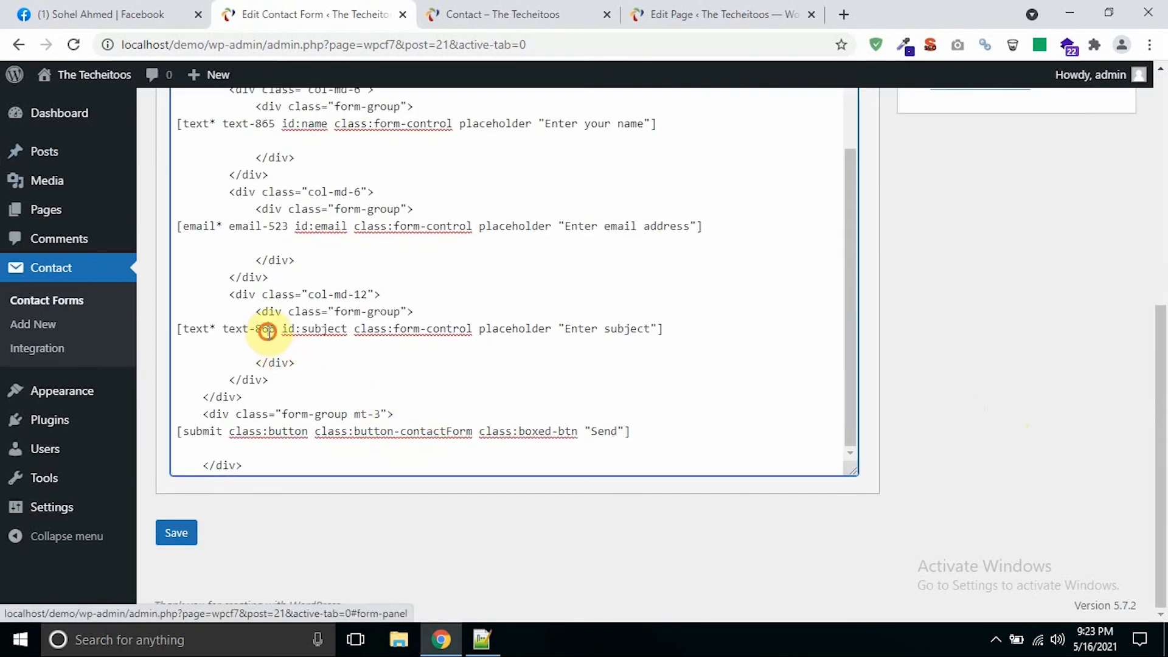
pyautogui.scroll(7, 646, 352)
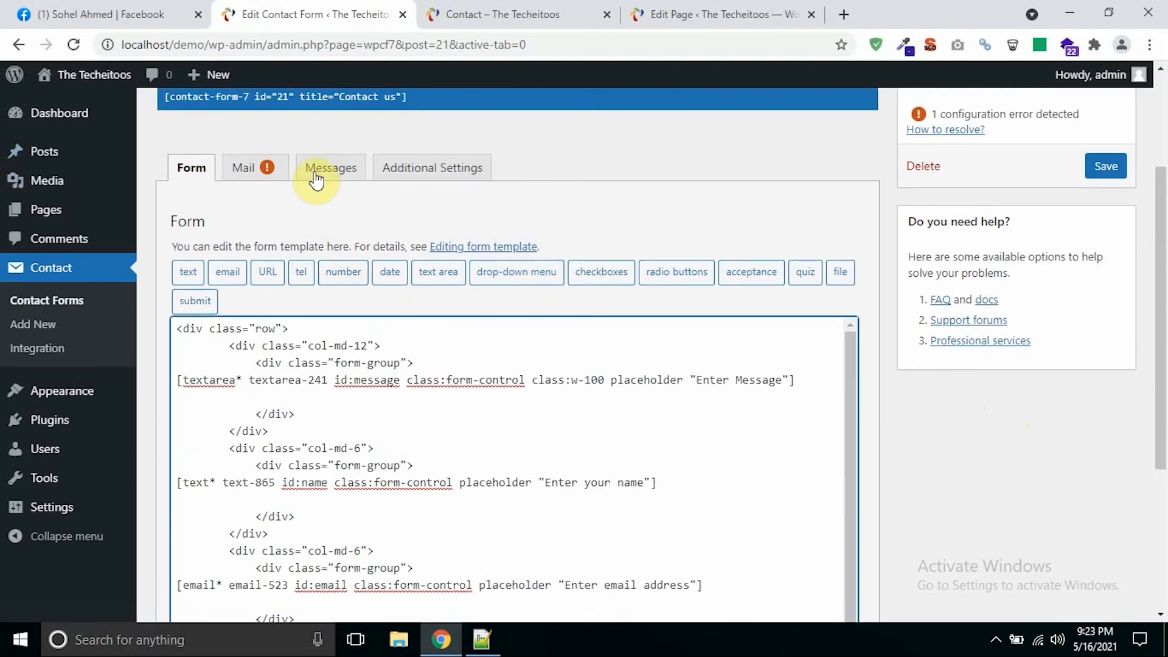
# Replace [your-subject] in the mail template's Subject field with [text-866]
pyautogui.click(327, 171)
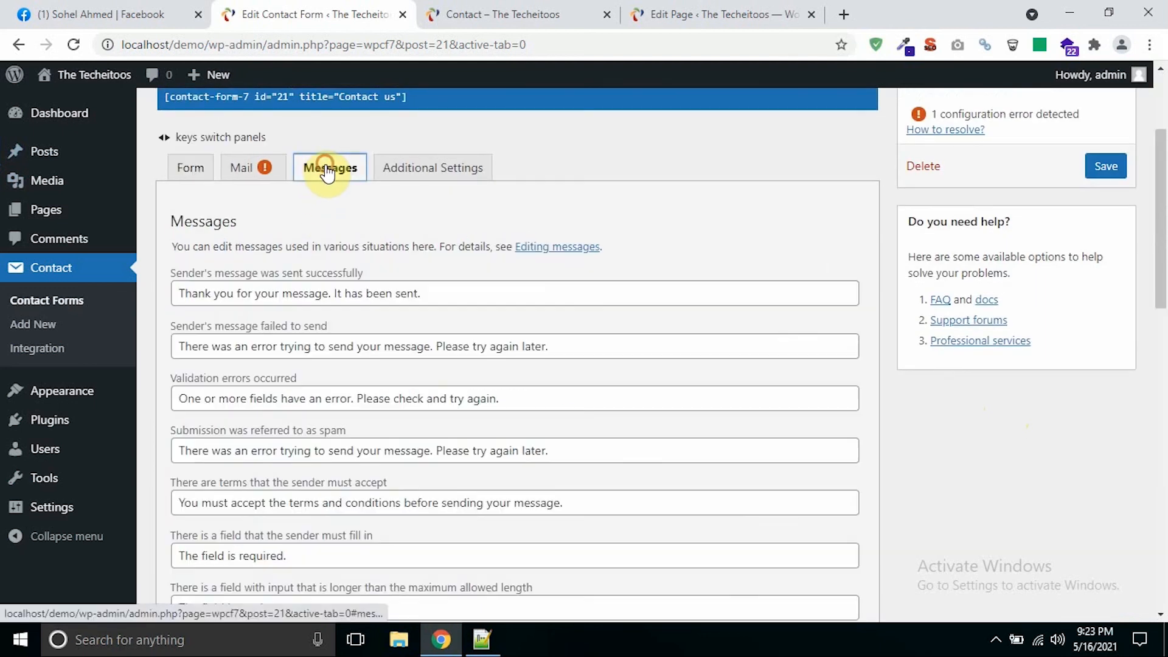
pyautogui.click(259, 167)
pyautogui.scroll(-1, 462, 304)
pyautogui.scroll(-1, 463, 304)
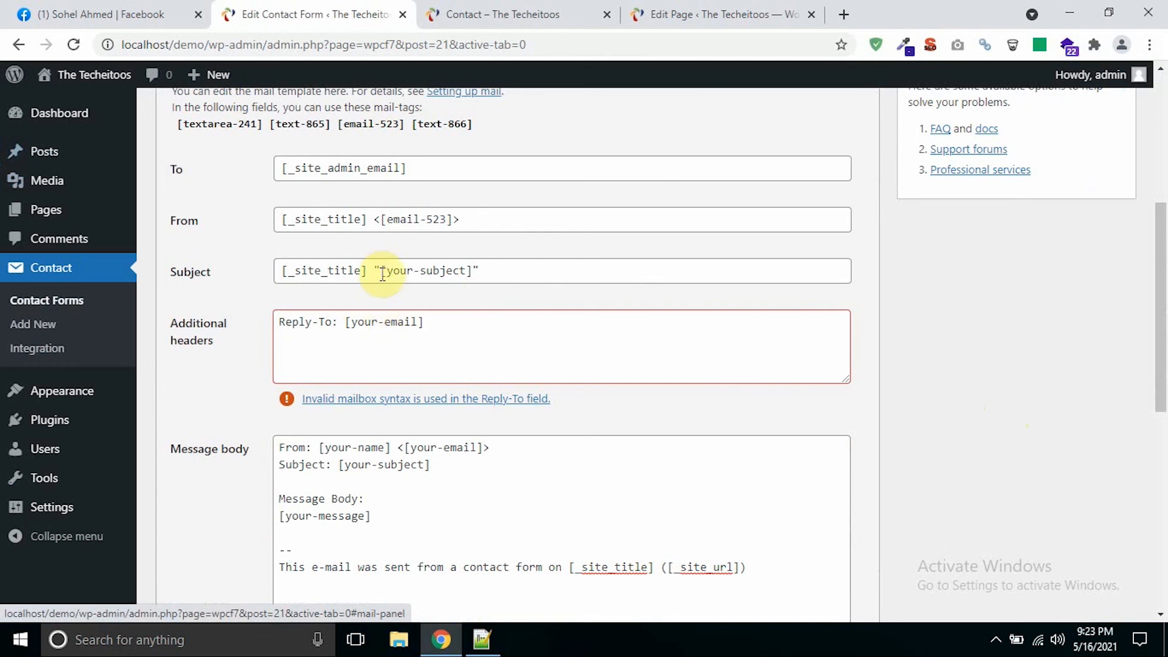
pyautogui.moveTo(380, 271); pyautogui.dragTo(474, 273)
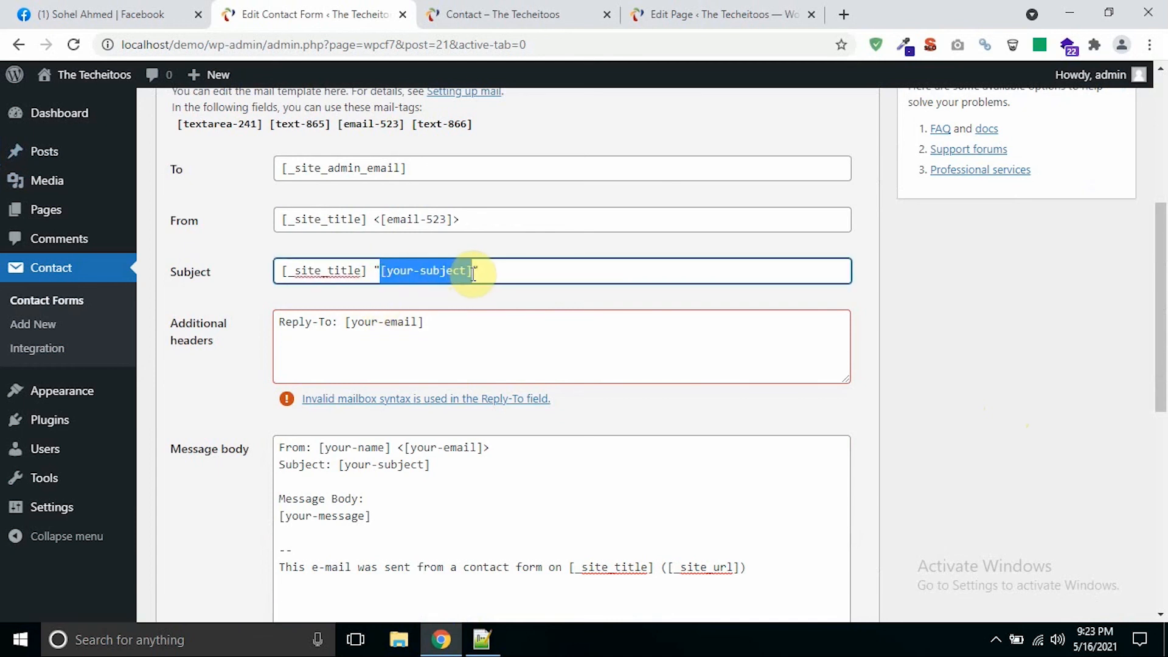
pyautogui.hotkey('ctrl', 'v')
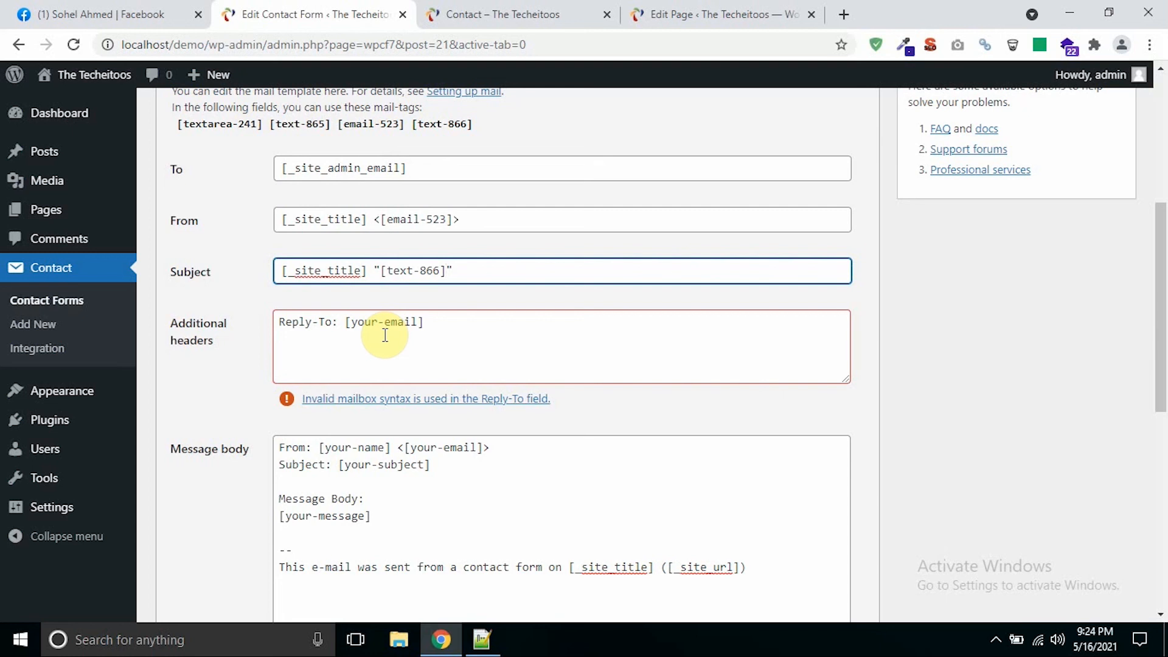
# Set the Reply-To value in the mail template's additional headers to the [email-523] mail-tag
pyautogui.click(342, 126)
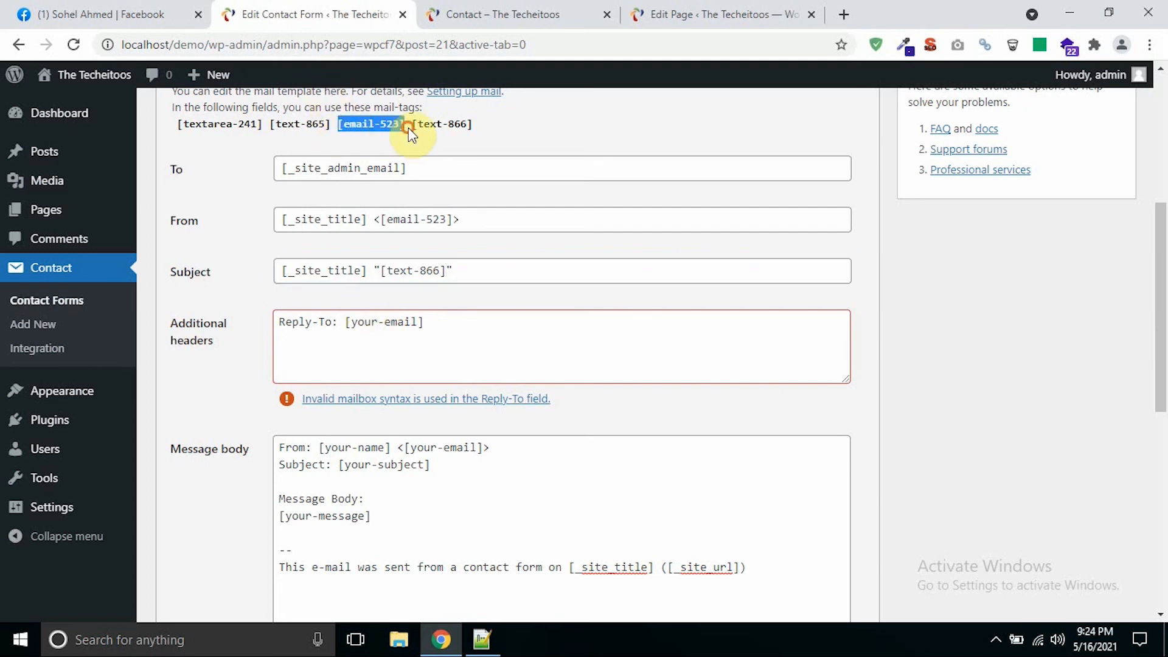
pyautogui.rightClick(389, 129)
pyautogui.click(417, 135)
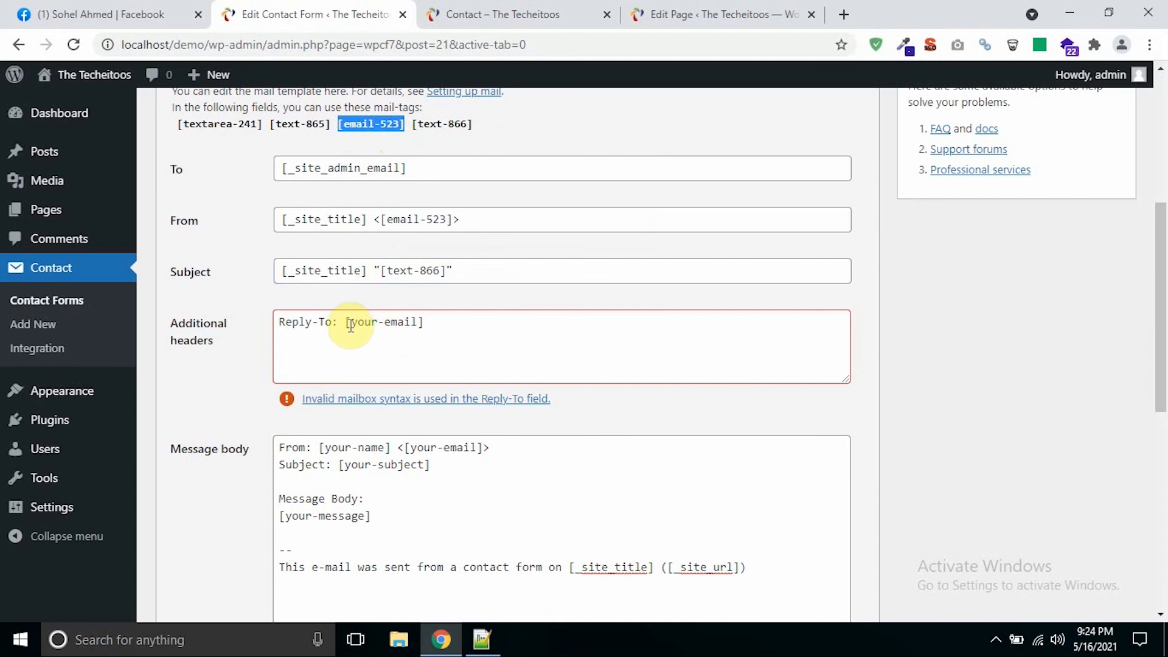
pyautogui.moveTo(347, 321); pyautogui.dragTo(419, 320)
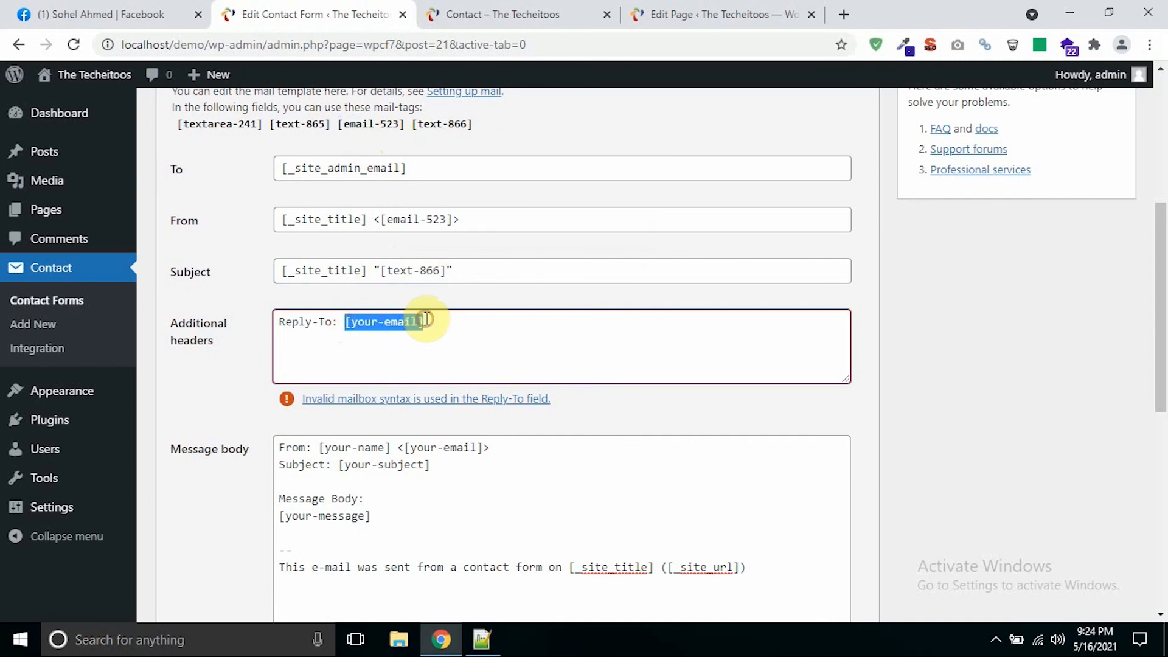
pyautogui.hotkey('ctrl', 'v')
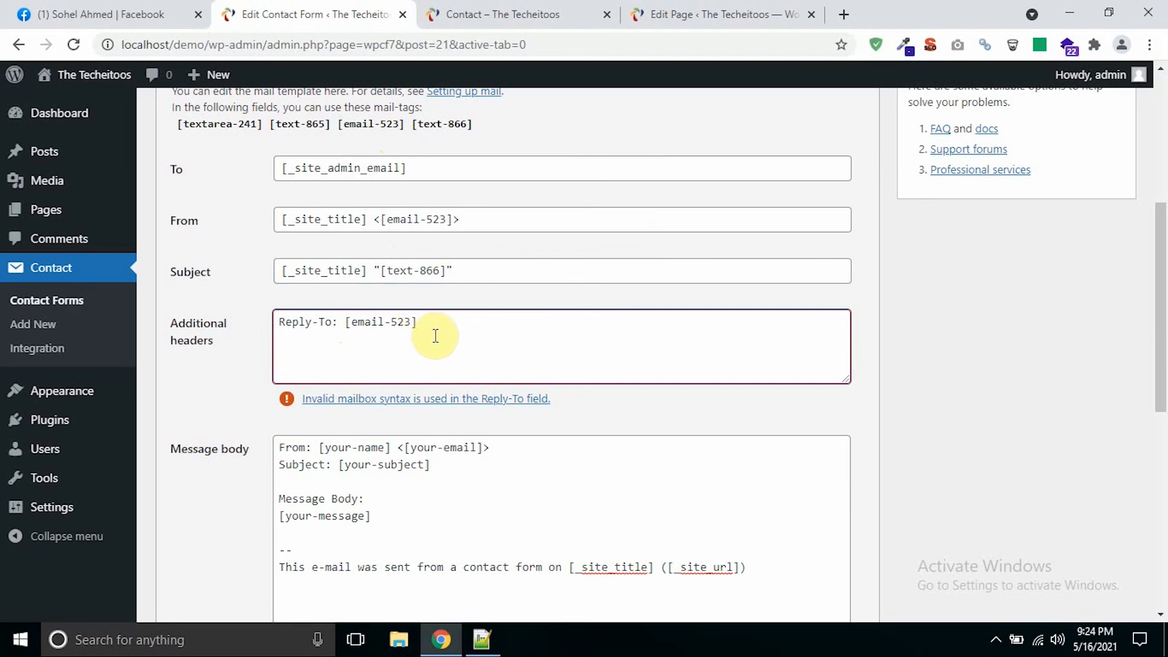
pyautogui.click(235, 395)
# Compare the message body's [your-name] placeholder with the name field's tag in the form template
pyautogui.scroll(-2, 336, 351)
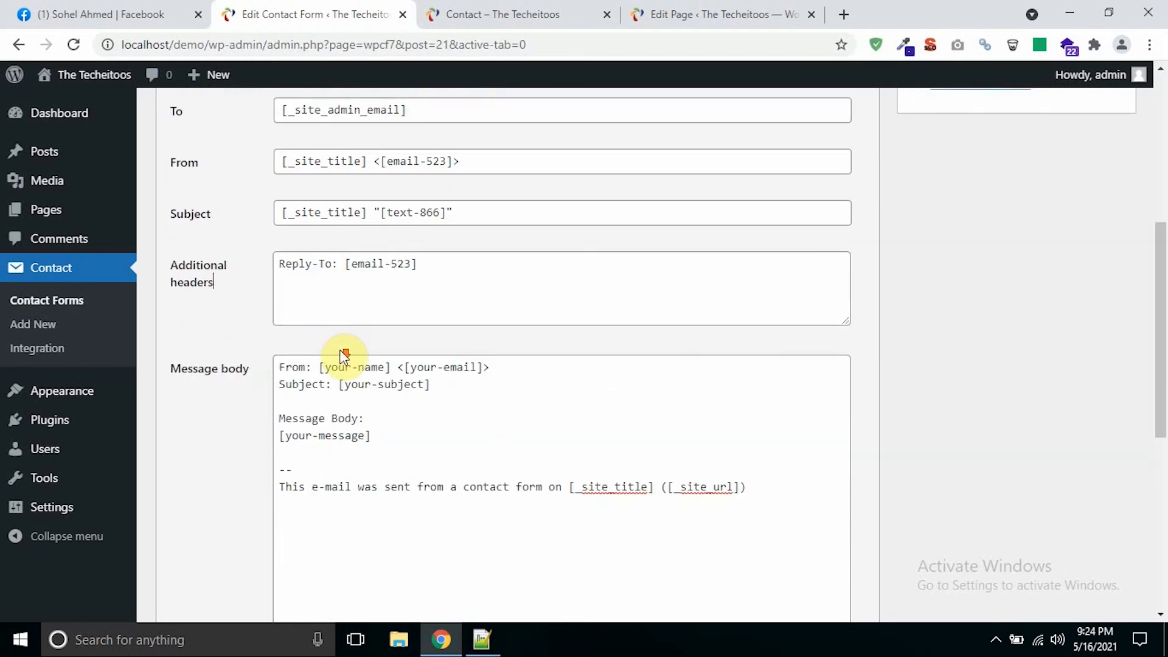
pyautogui.scroll(-2, 328, 267)
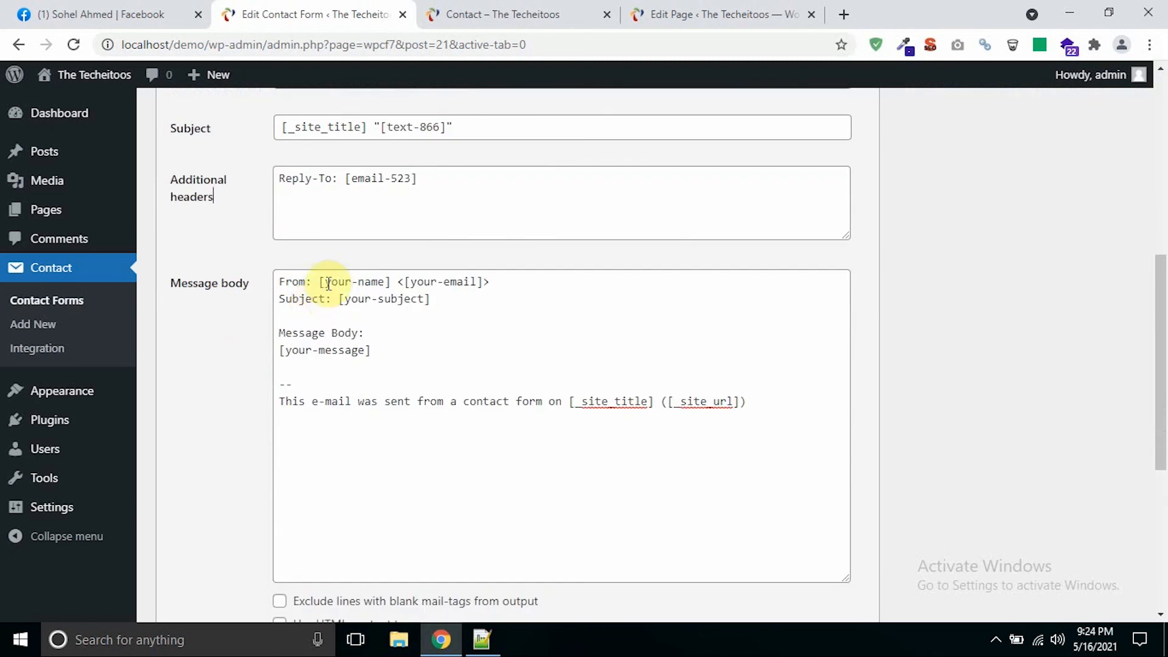
pyautogui.click(326, 281)
pyautogui.scroll(3, 365, 304)
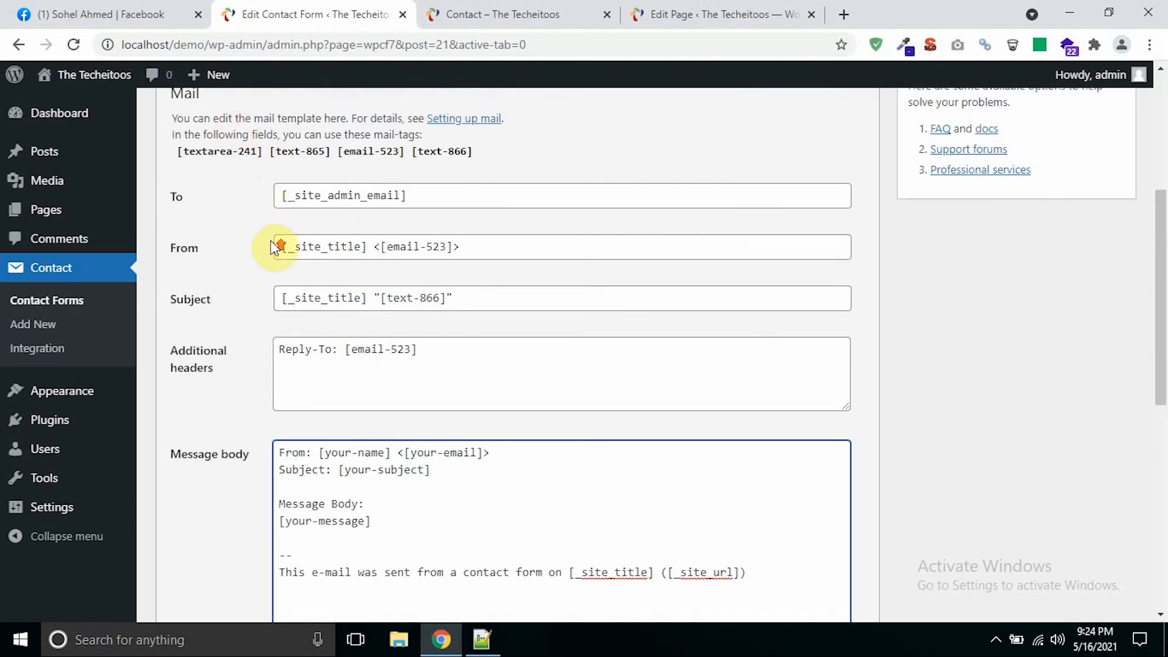
pyautogui.scroll(2, 273, 247)
pyautogui.click(190, 124)
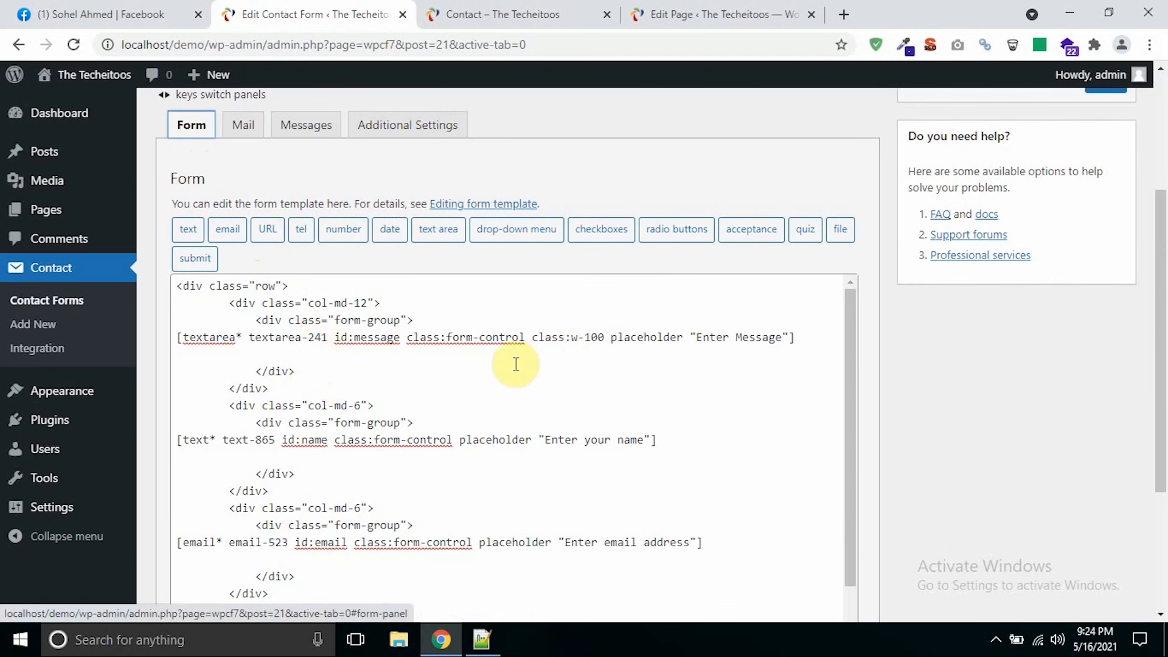
pyautogui.click(587, 439)
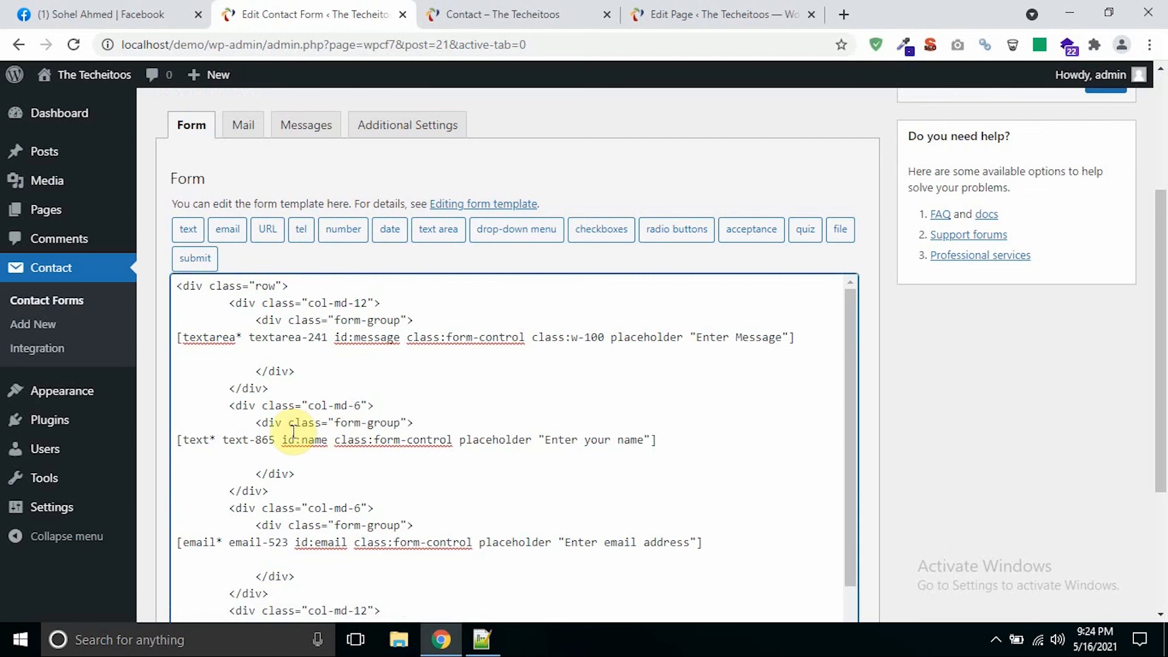
# Replace [your-name] on the From line of the mail template's message body with the [text-865] mail-tag
pyautogui.click(246, 127)
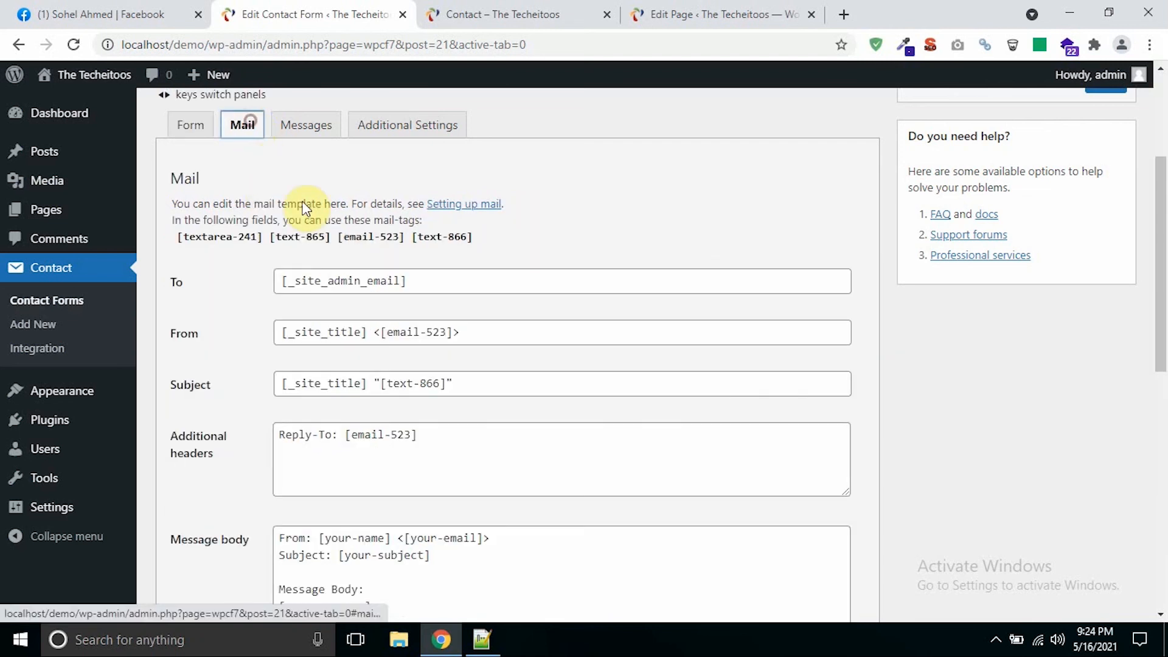
pyautogui.tripleClick(289, 240)
pyautogui.click(288, 239)
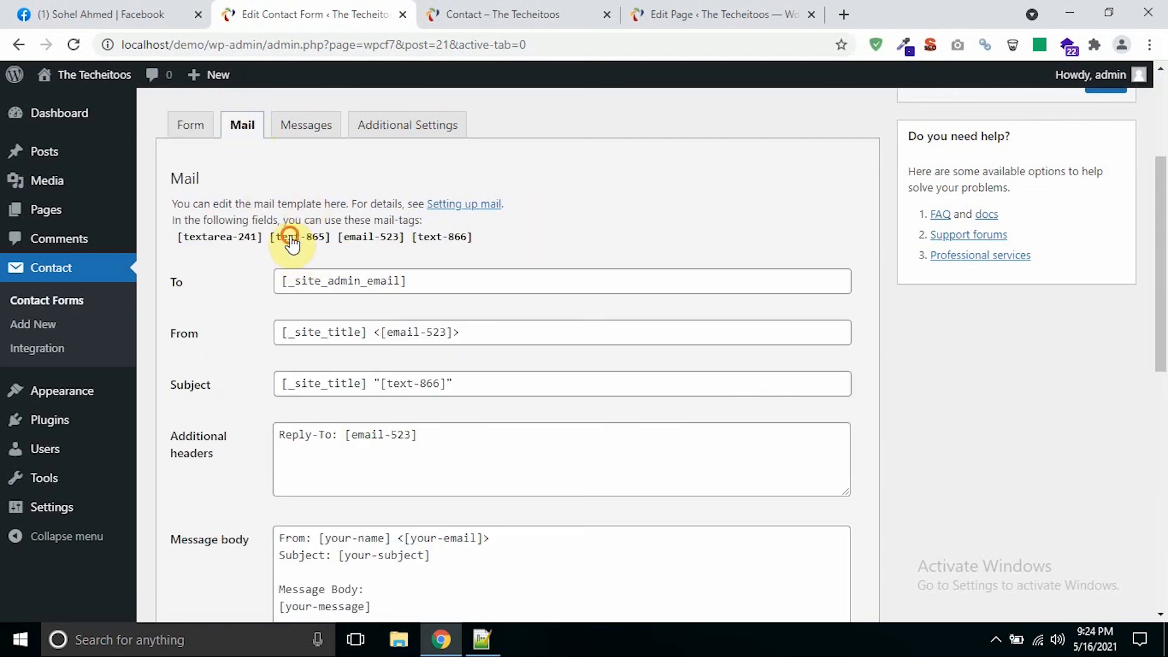
pyautogui.moveTo(271, 240); pyautogui.dragTo(331, 240)
pyautogui.hotkey('ctrl', 'c')
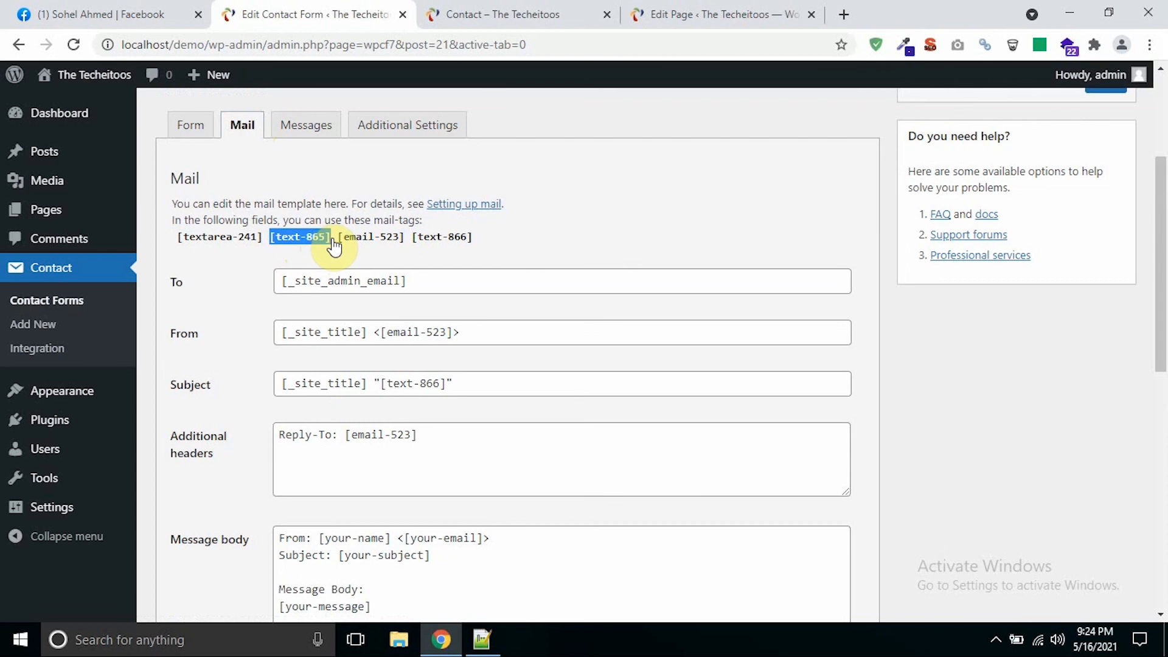
pyautogui.rightClick(317, 243)
pyautogui.click(351, 250)
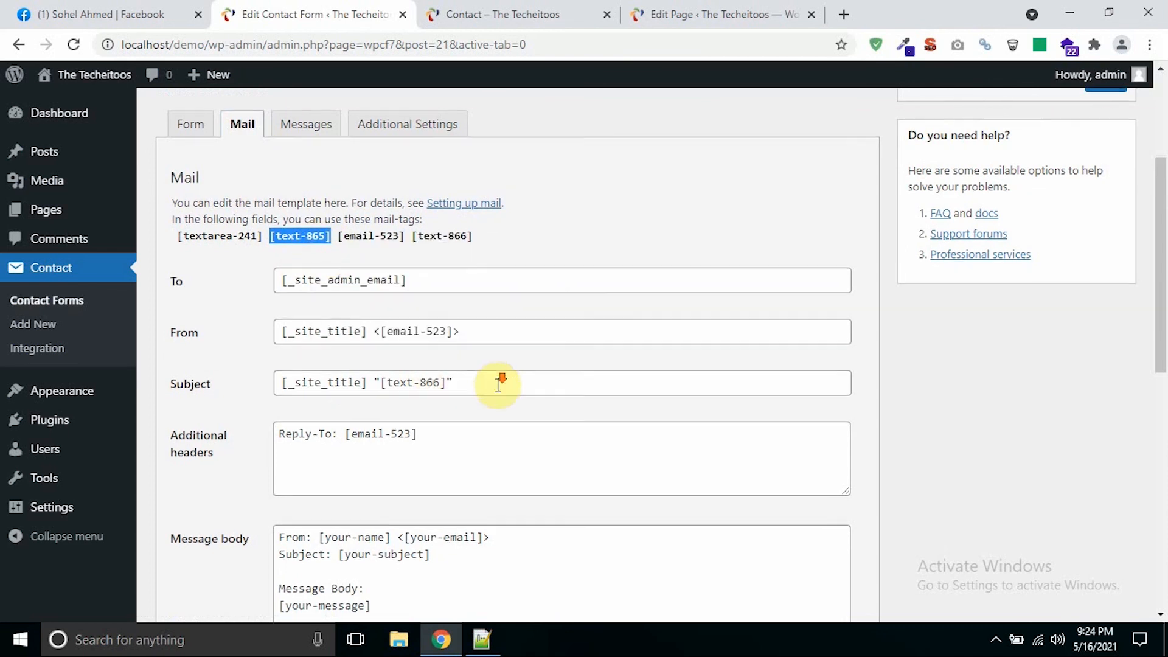
pyautogui.scroll(-3, 376, 342)
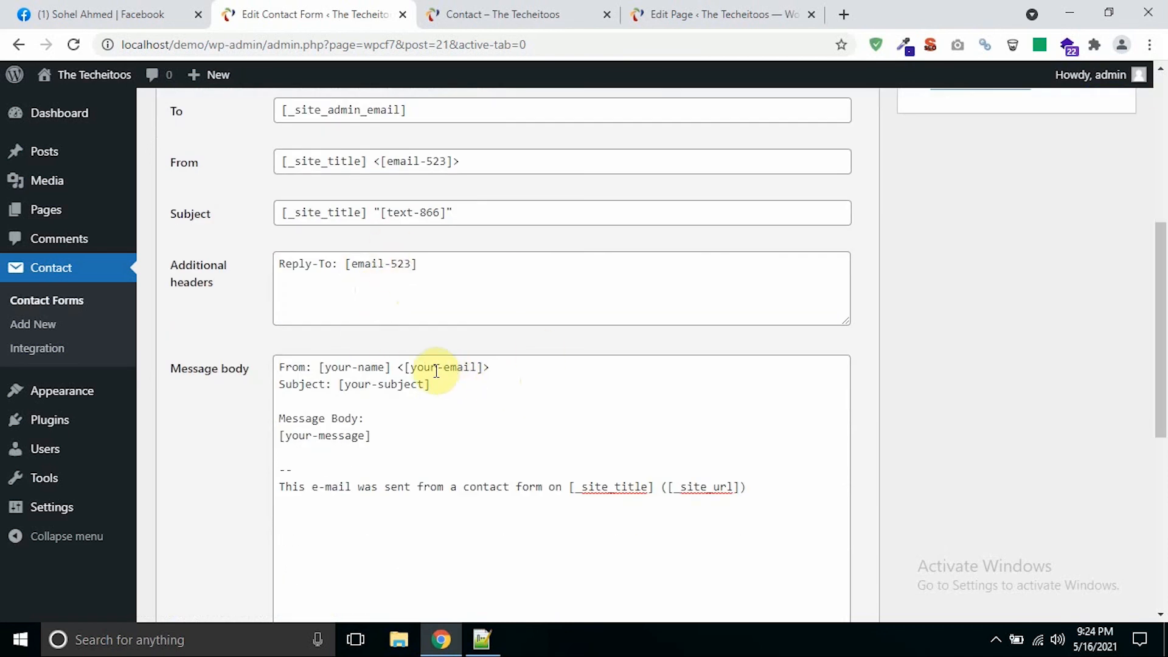
pyautogui.moveTo(317, 368); pyautogui.dragTo(396, 370)
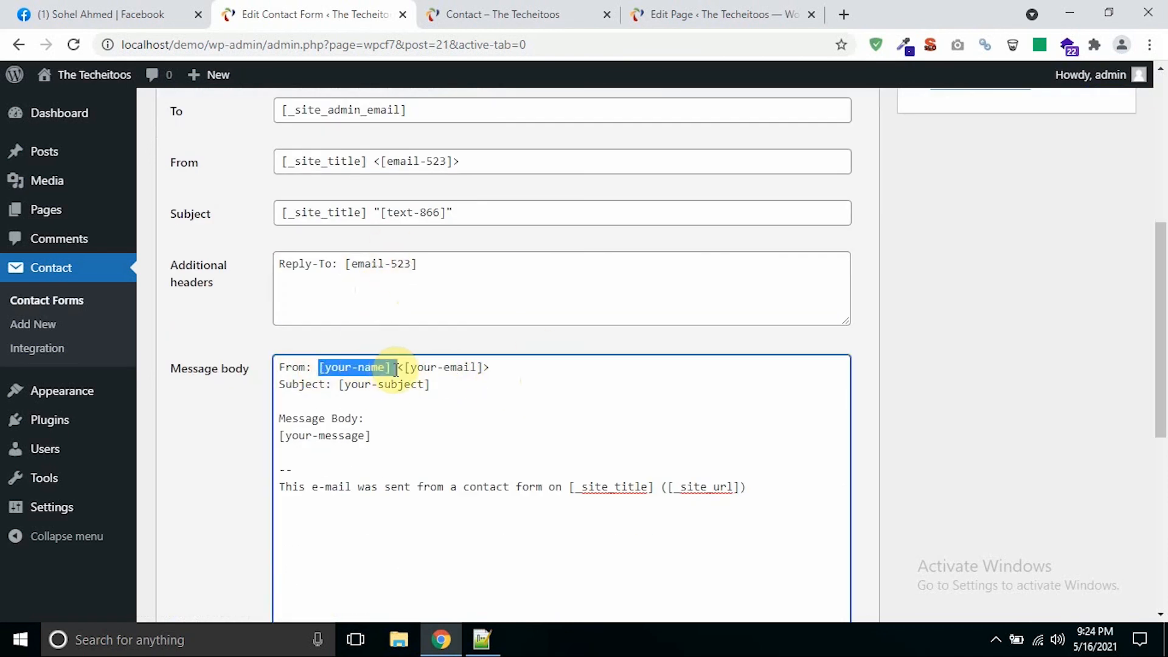
pyautogui.hotkey('ctrl', 'v')
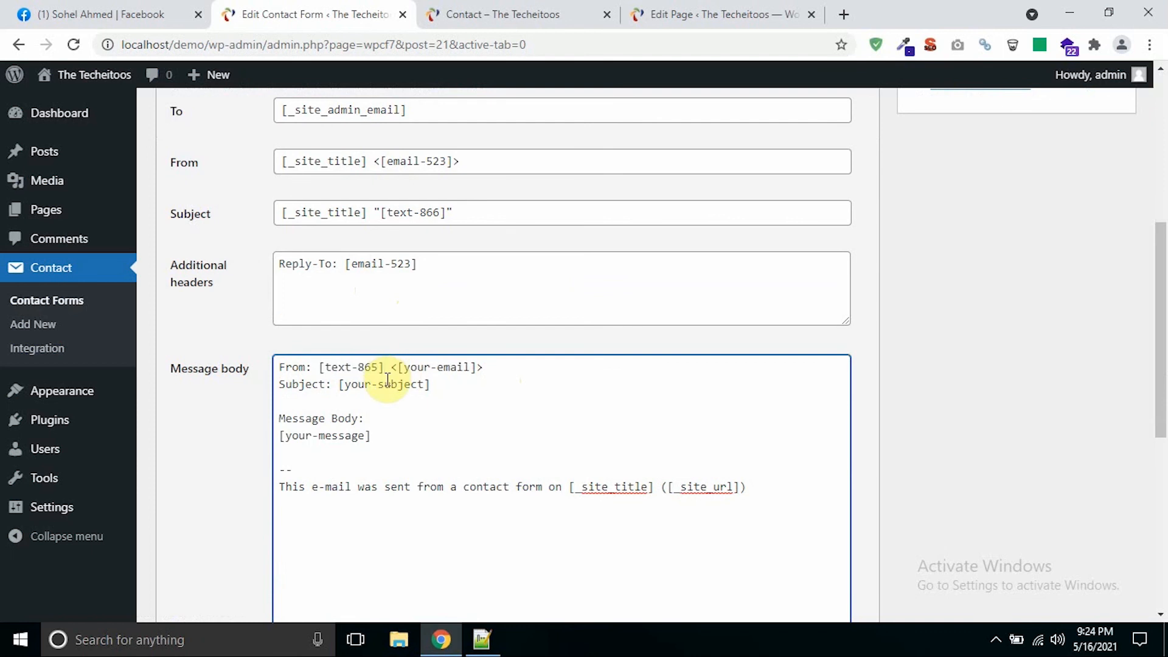
# Replace [your-email] on the From line of the mail template's message body with the [email-523] mail-tag
pyautogui.scroll(1, 438, 383)
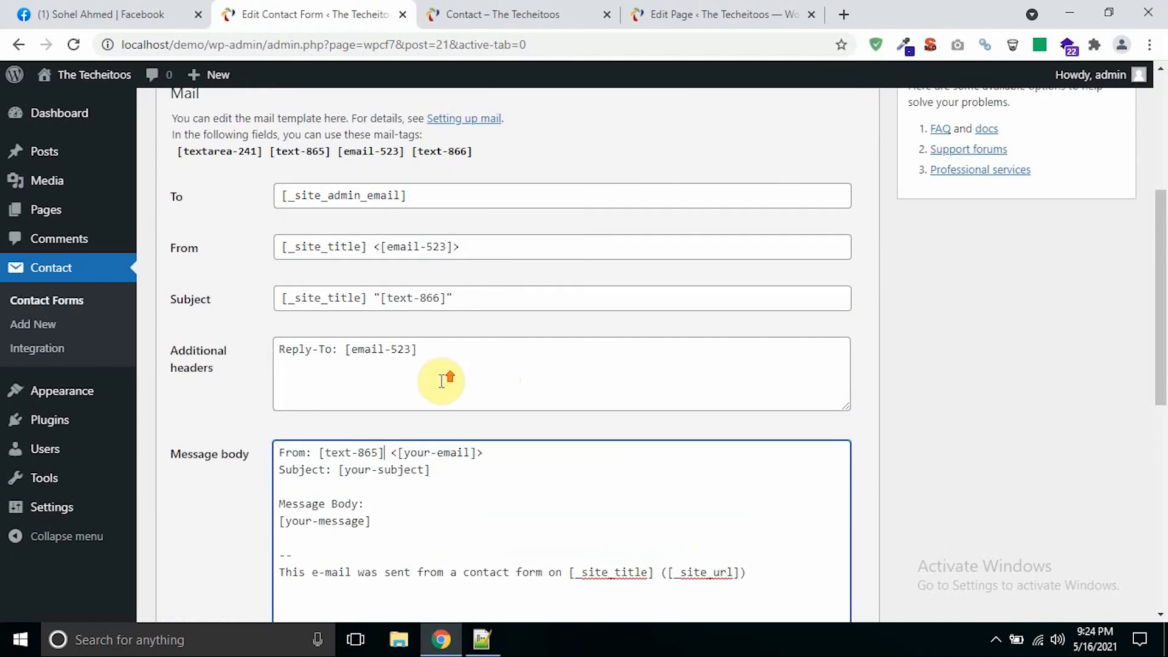
pyautogui.moveTo(338, 152); pyautogui.dragTo(403, 161)
pyautogui.rightClick(402, 159)
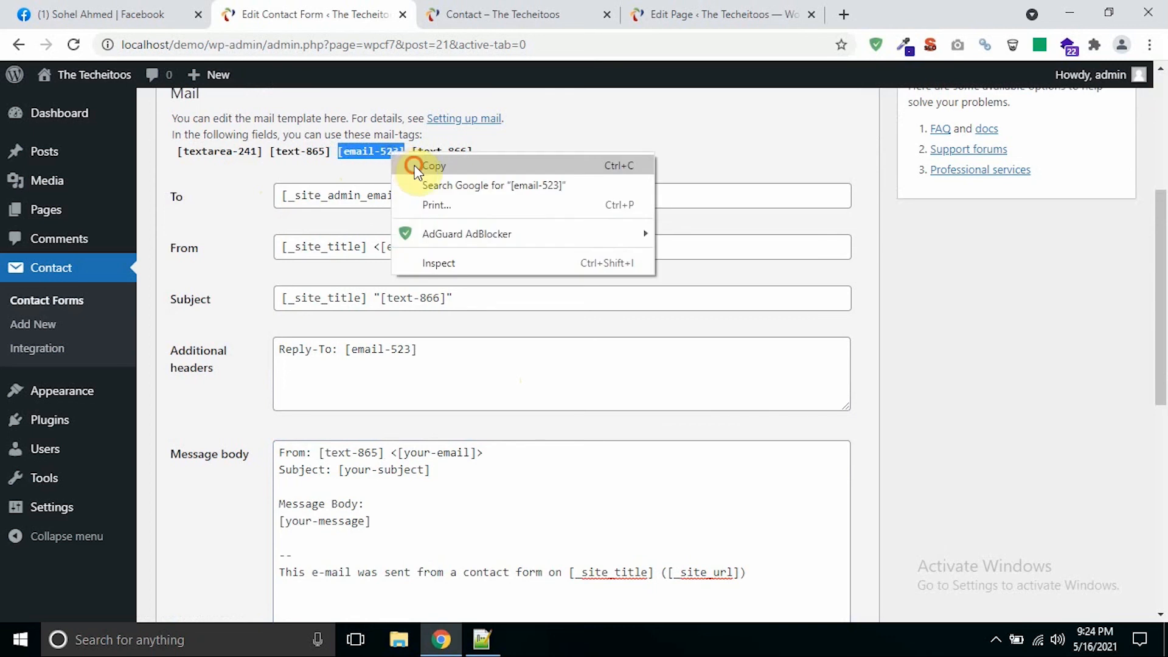
pyautogui.click(420, 165)
pyautogui.scroll(-1, 531, 377)
pyautogui.scroll(-2, 531, 377)
pyautogui.moveTo(398, 281); pyautogui.dragTo(475, 287)
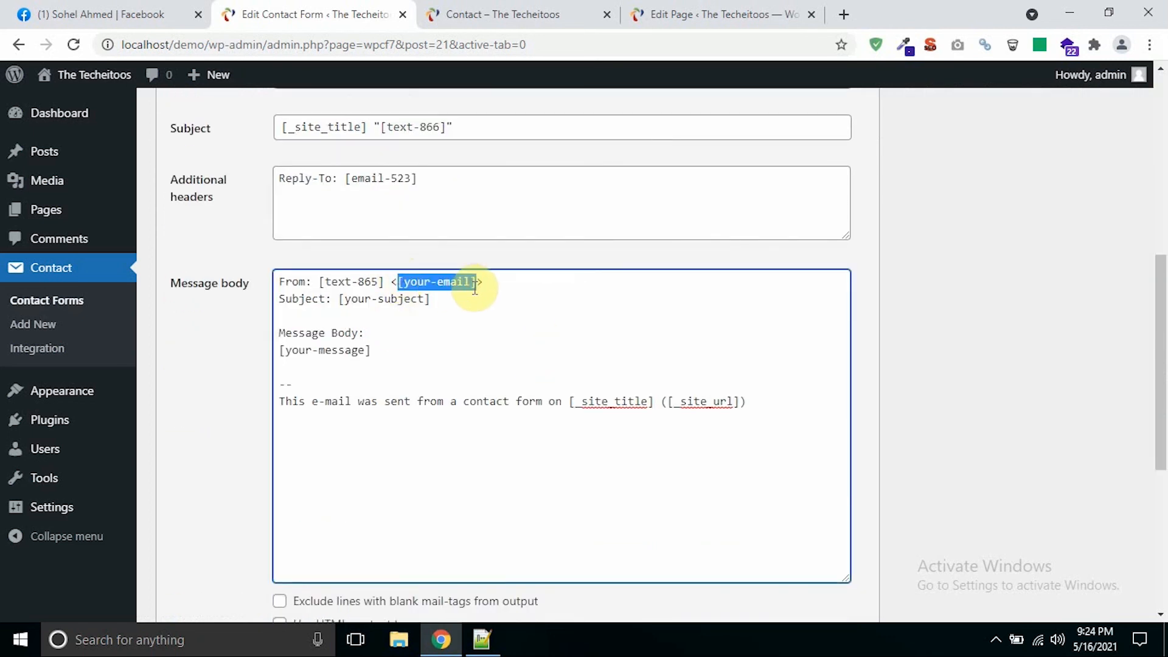
pyautogui.hotkey('ctrl', 'v')
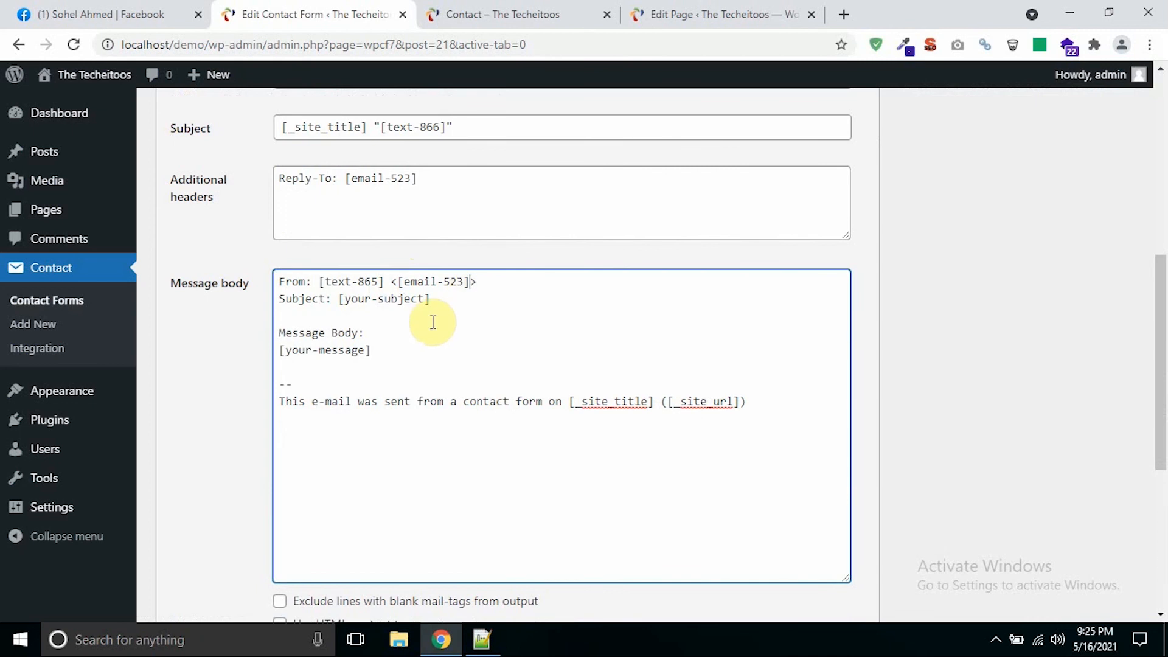
# Replace [your-subject] on the Subject line of the message body with the [text-866] mail-tag
pyautogui.scroll(3, 432, 322)
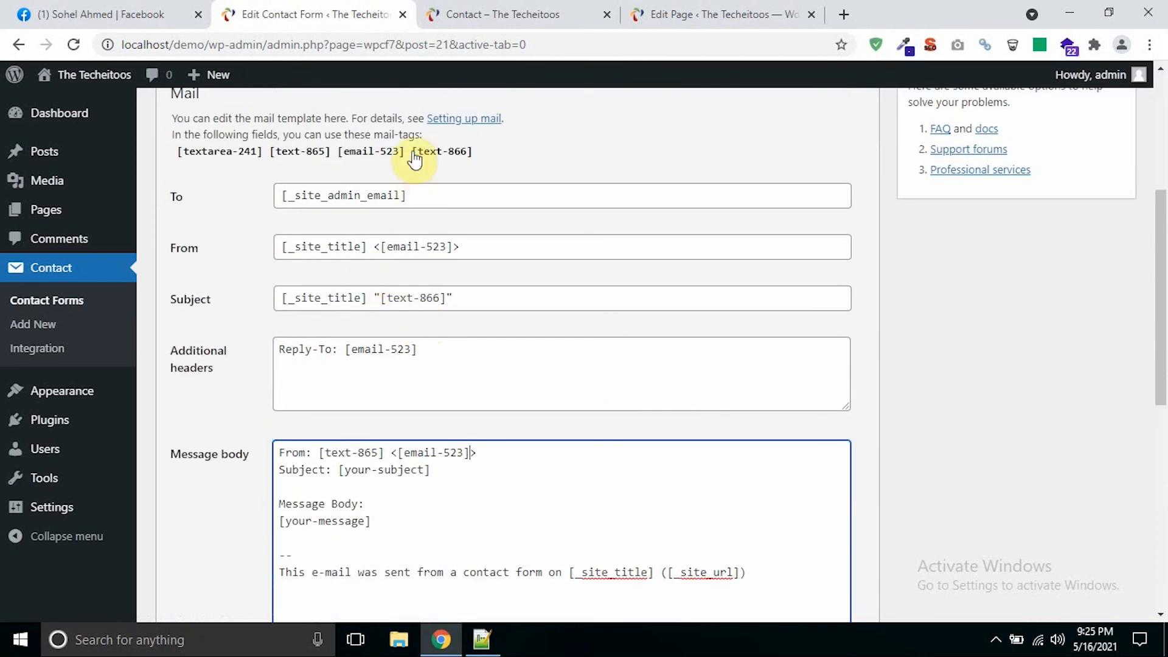
pyautogui.moveTo(413, 152); pyautogui.dragTo(471, 153)
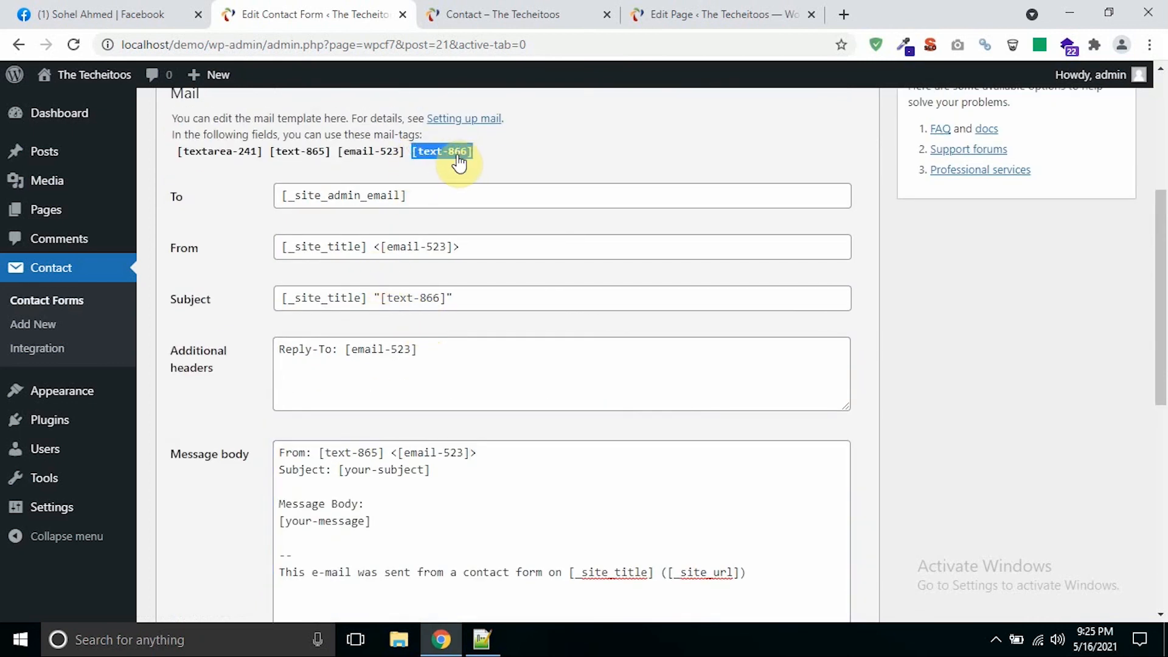
pyautogui.scroll(-4, 436, 378)
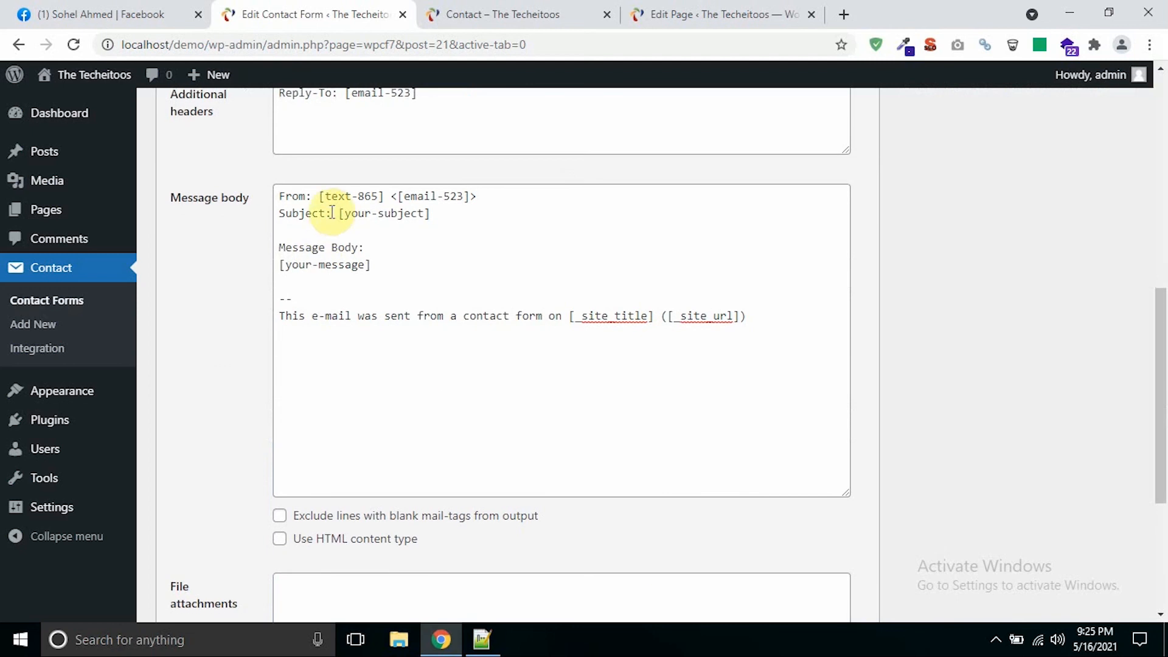
pyautogui.moveTo(338, 213); pyautogui.dragTo(430, 222)
pyautogui.hotkey('ctrl', 'v')
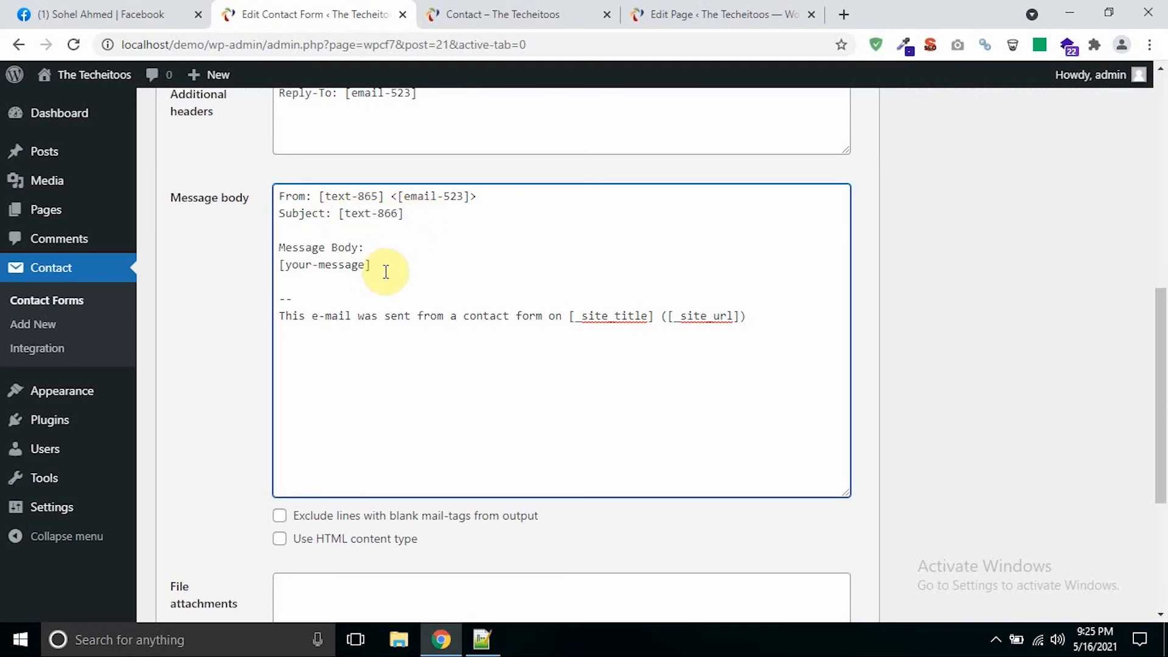
# Replace [your-message] under Message Body in the mail template with the [textarea-241] mail-tag
pyautogui.scroll(5, 371, 275)
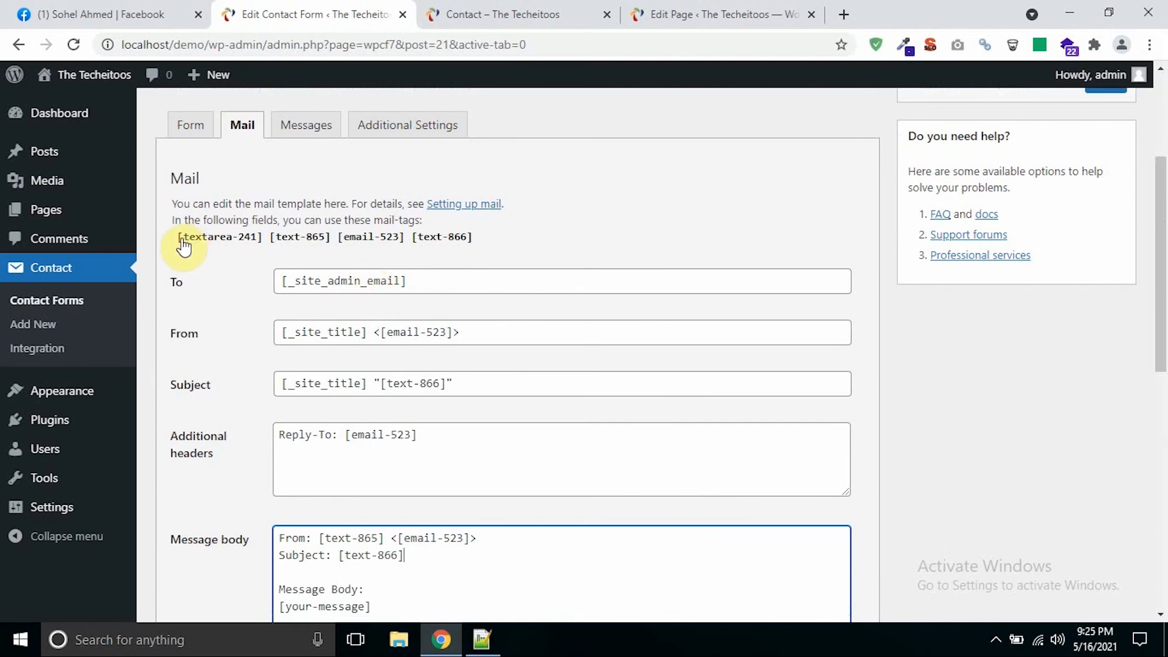
pyautogui.moveTo(177, 238); pyautogui.dragTo(262, 240)
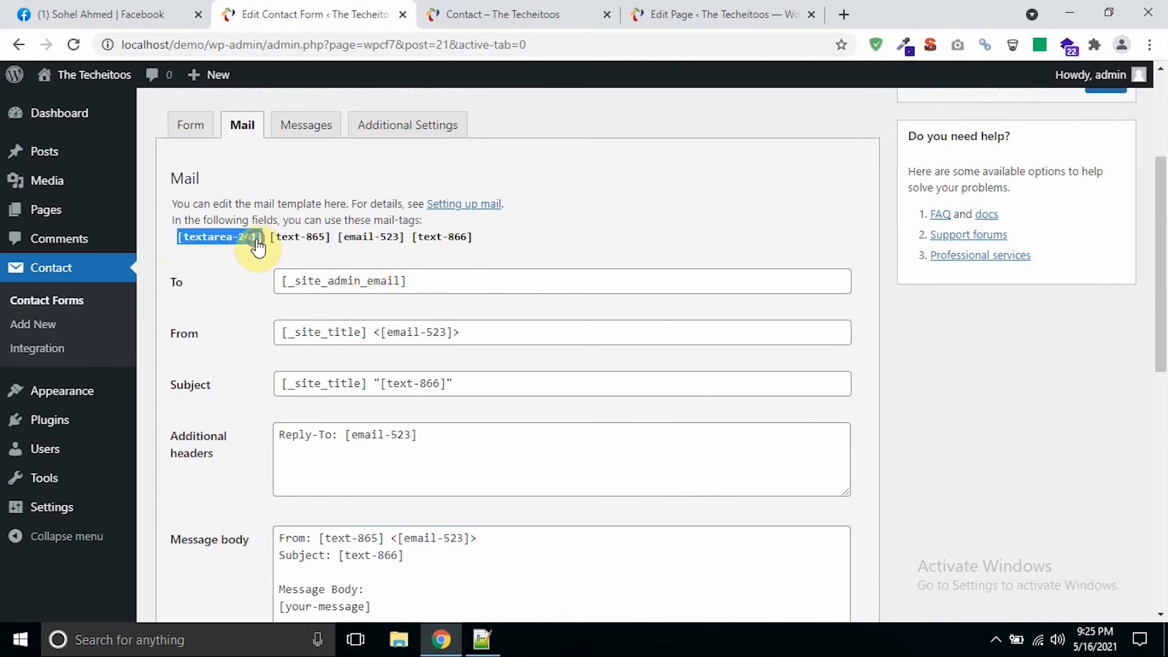
pyautogui.rightClick(255, 242)
pyautogui.click(286, 253)
pyautogui.scroll(-5, 481, 372)
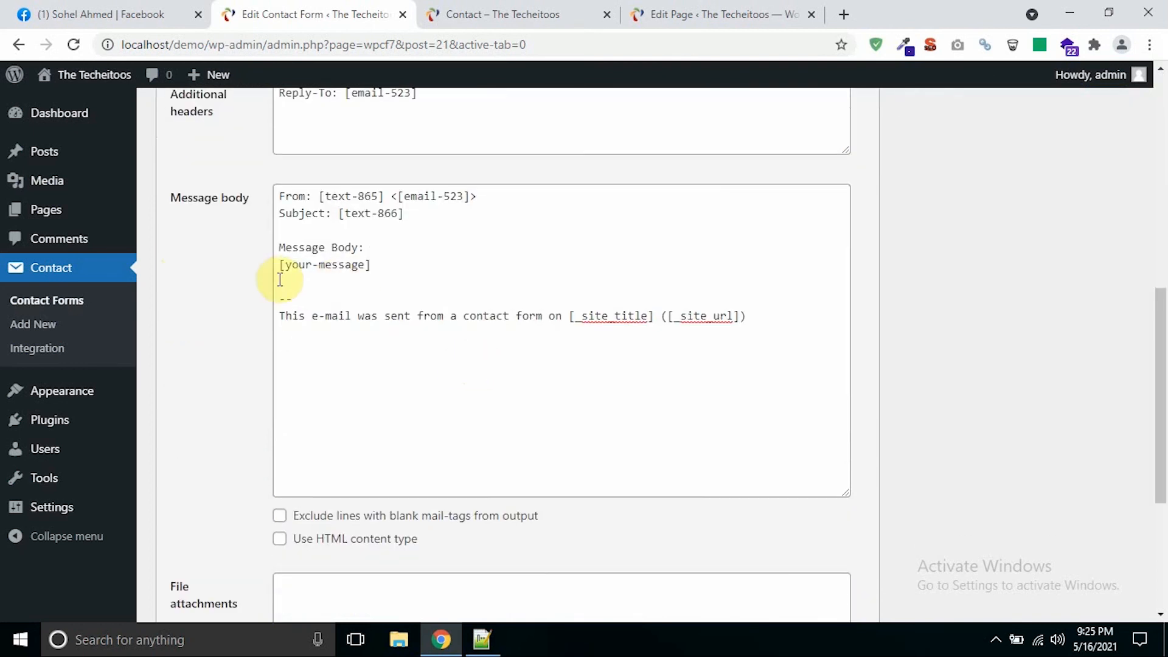
pyautogui.moveTo(278, 265); pyautogui.dragTo(377, 266)
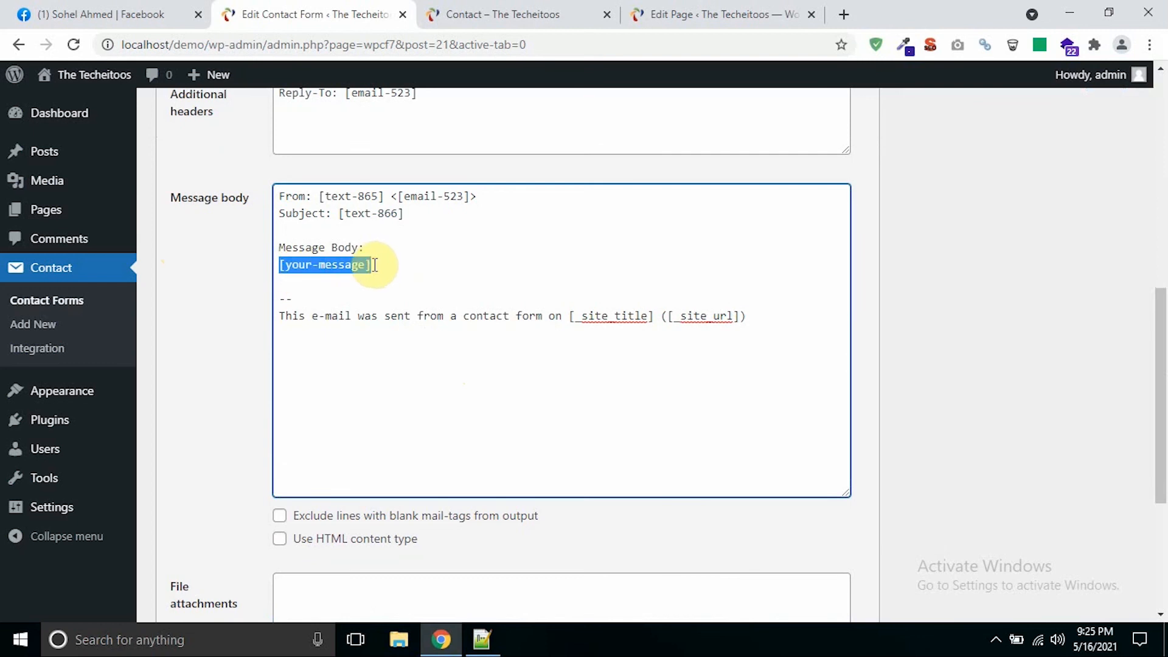
pyautogui.hotkey('ctrl', 'v')
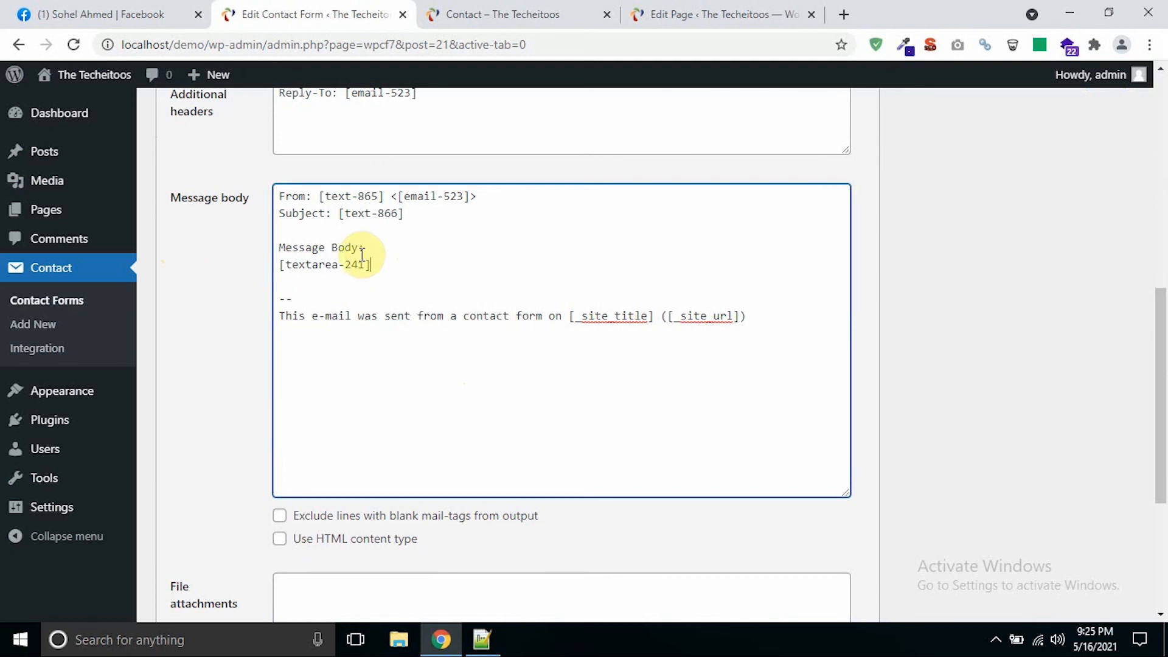
# Review the mail template's fields and save the contact form
pyautogui.scroll(4, 371, 301)
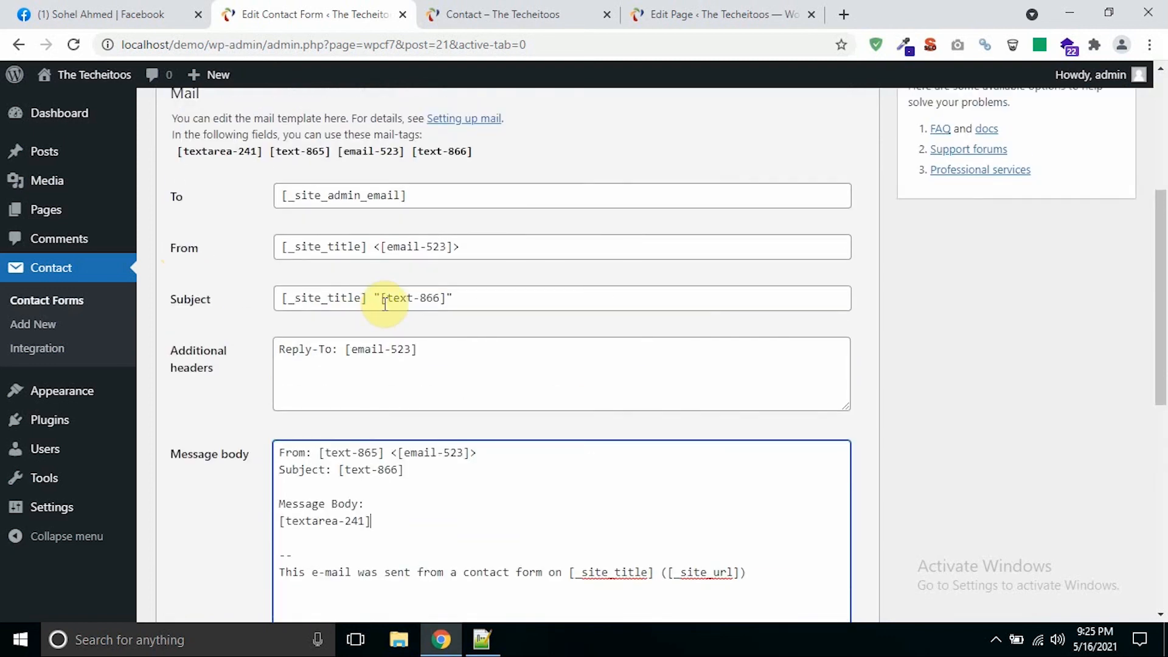
pyautogui.scroll(-7, 365, 229)
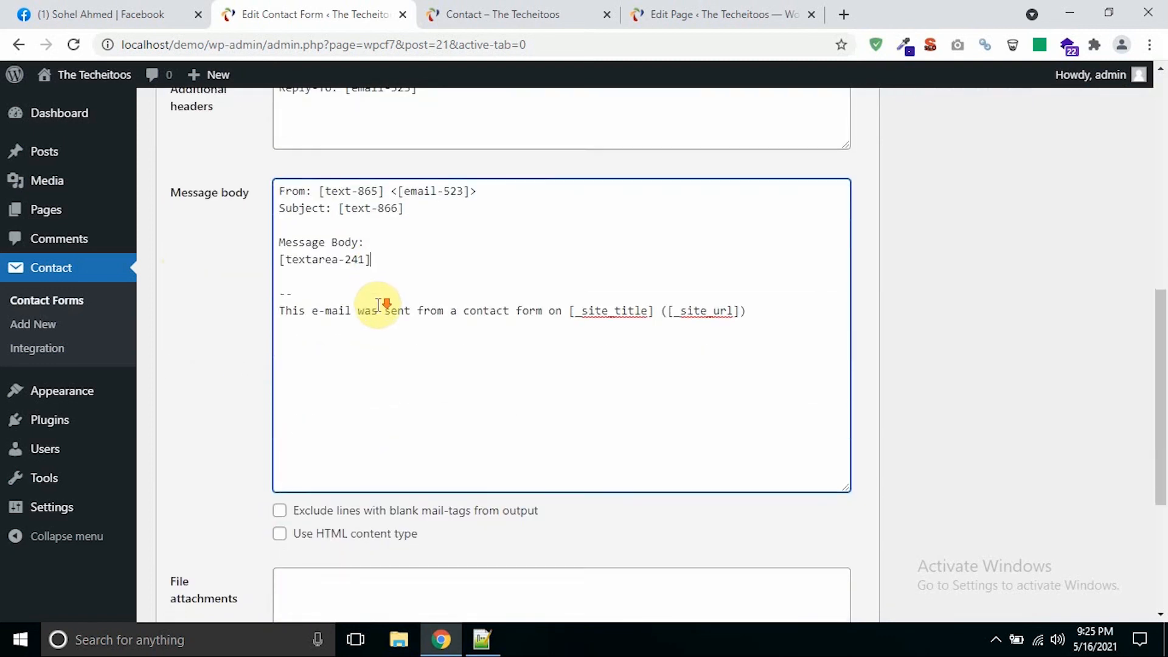
pyautogui.scroll(8, 670, 253)
pyautogui.scroll(3, 670, 261)
pyautogui.click(1106, 293)
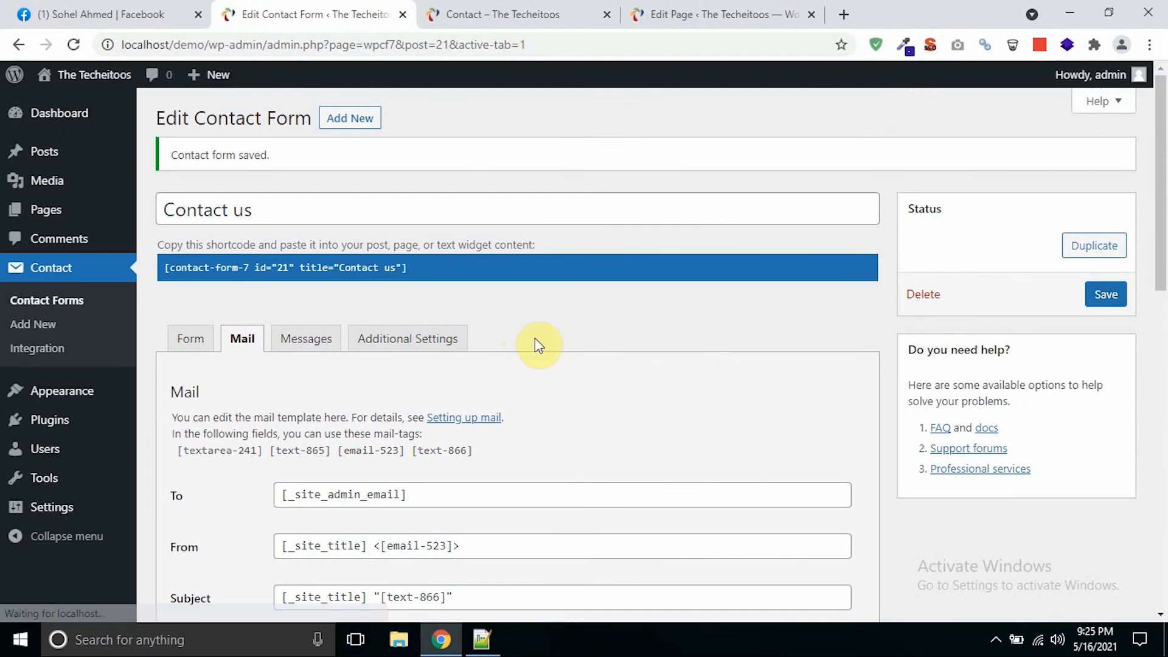
# Examine the contact form's response messages for the various situations and its Additional Settings area for code snippets
pyautogui.scroll(-1, 542, 352)
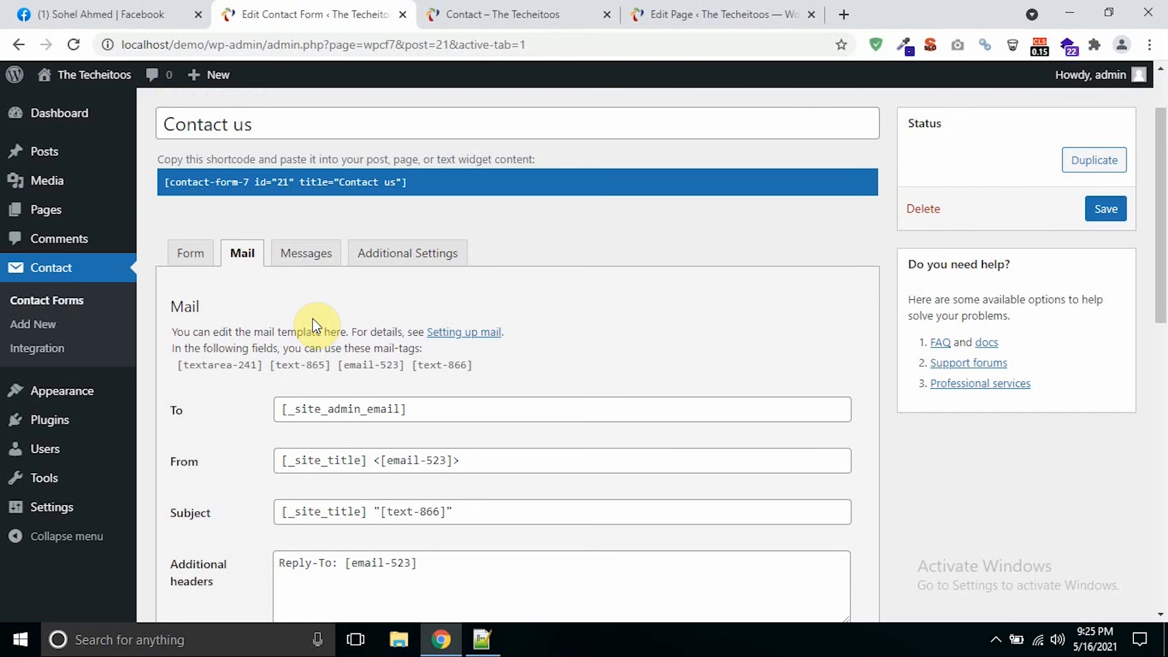
pyautogui.click(306, 253)
pyautogui.scroll(-1, 684, 207)
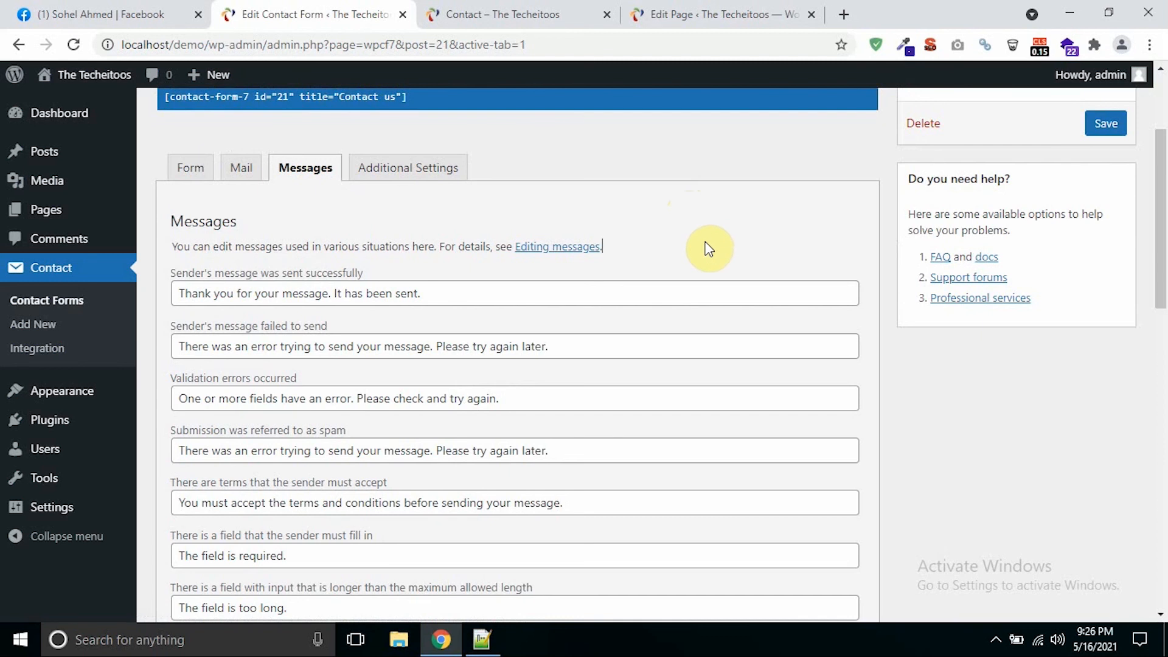
pyautogui.scroll(-1, 647, 308)
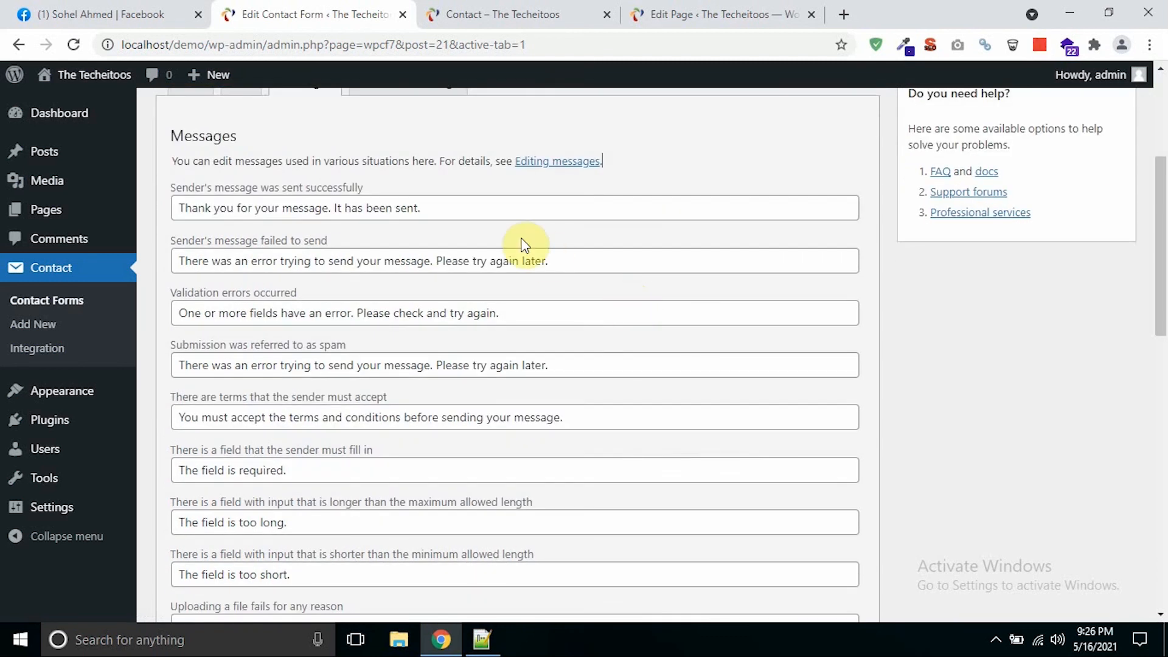
pyautogui.click(503, 212)
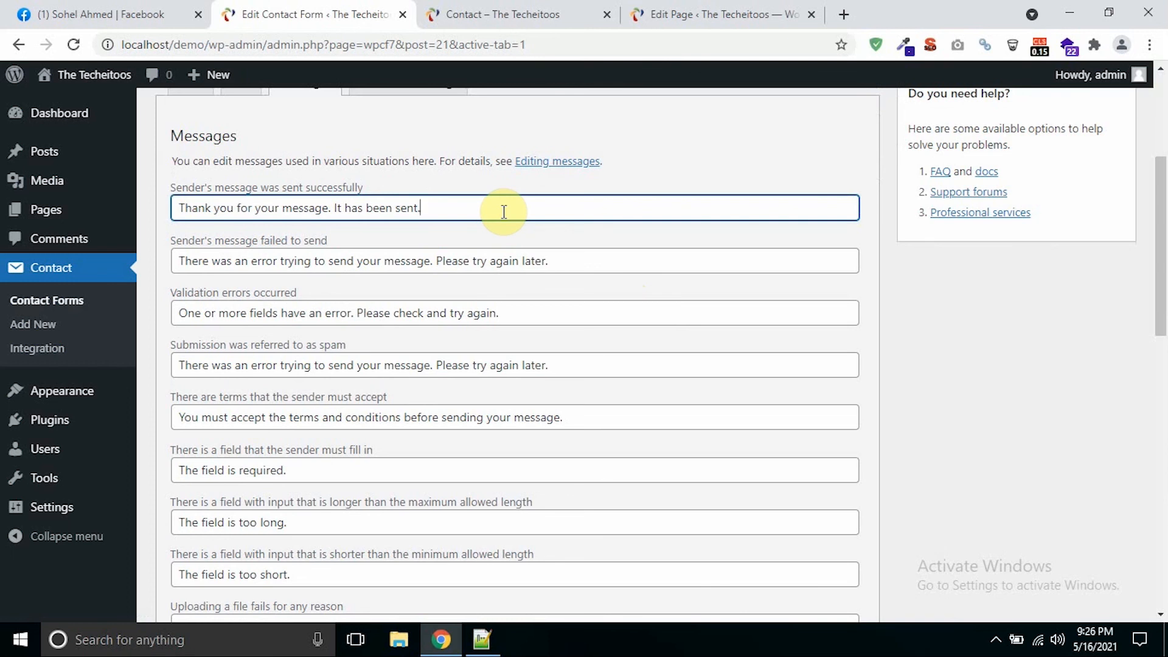
pyautogui.click(650, 262)
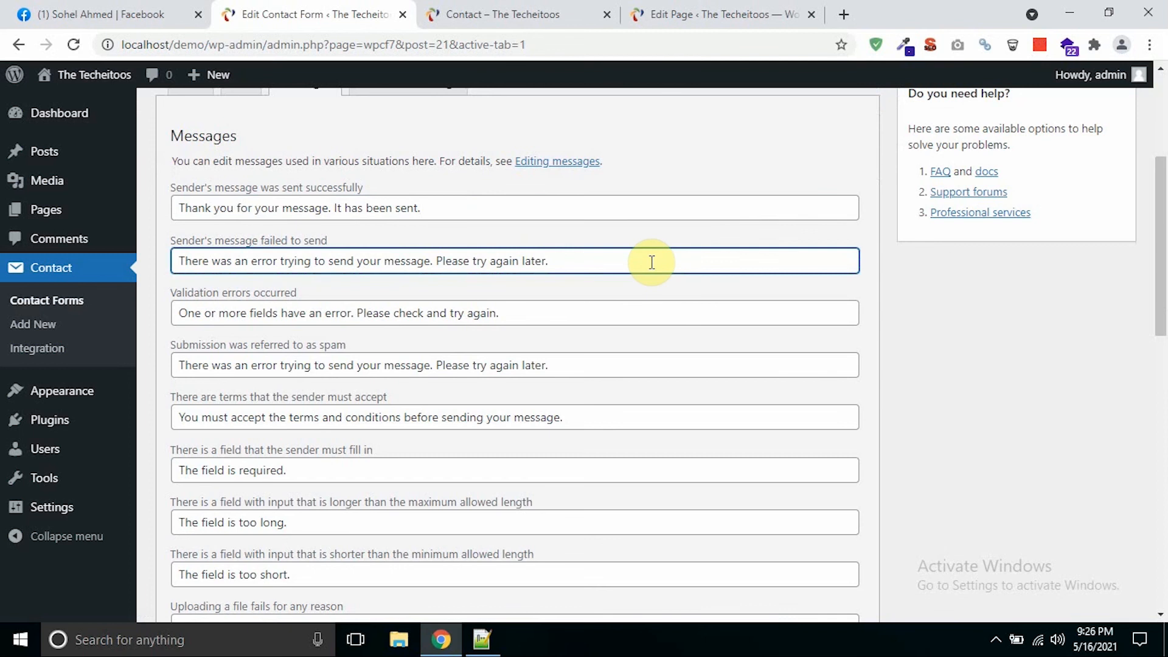
pyautogui.scroll(-1, 430, 267)
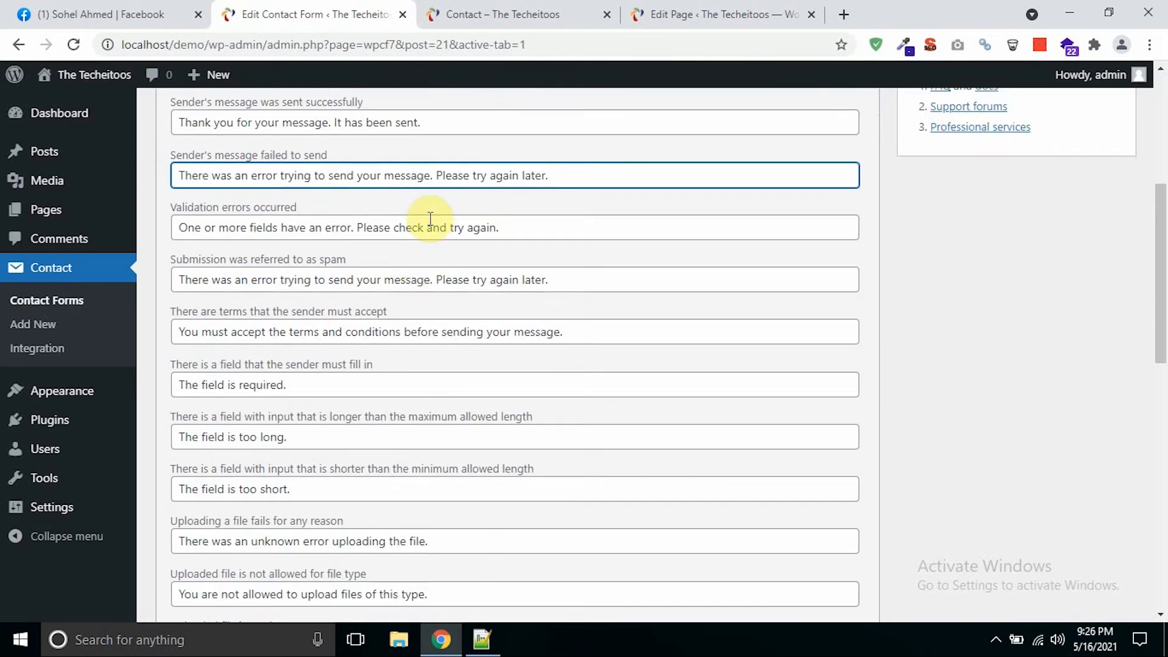
pyautogui.scroll(-5, 430, 218)
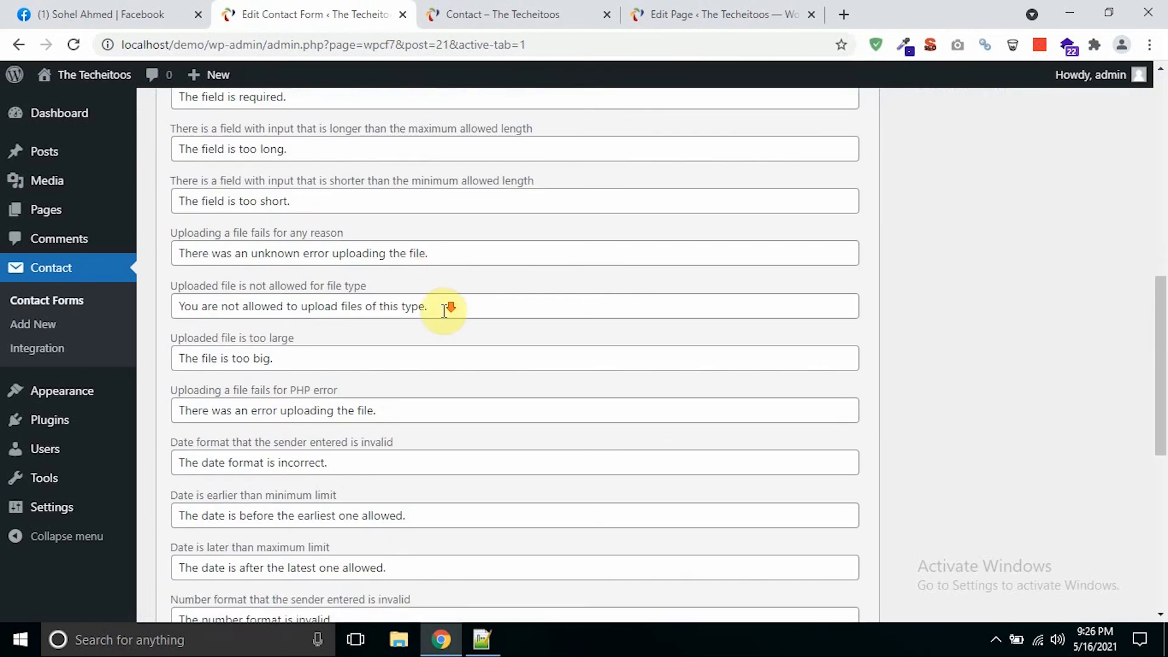
pyautogui.scroll(-7, 444, 310)
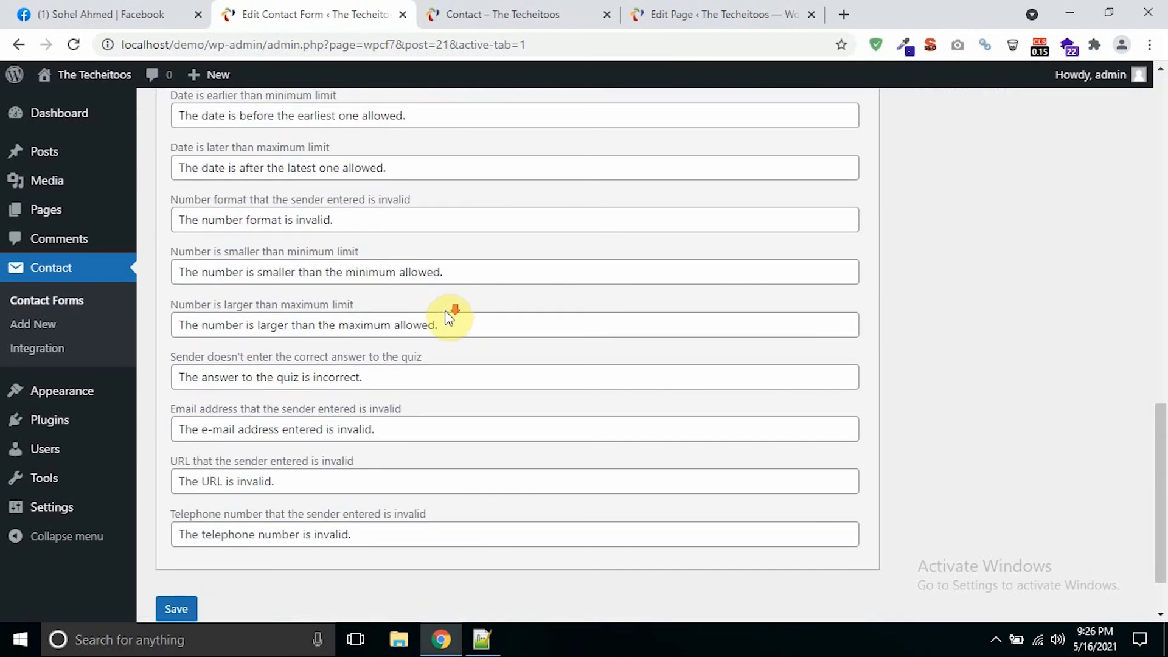
pyautogui.scroll(-2, 447, 316)
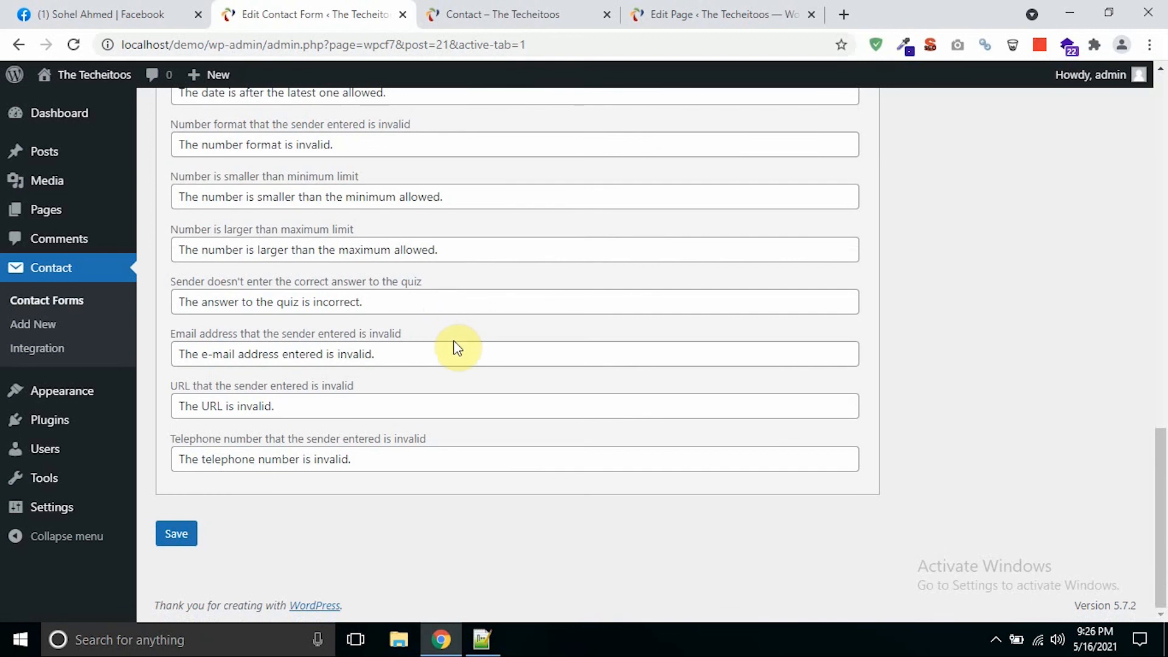
pyautogui.scroll(10, 454, 342)
pyautogui.scroll(4, 453, 341)
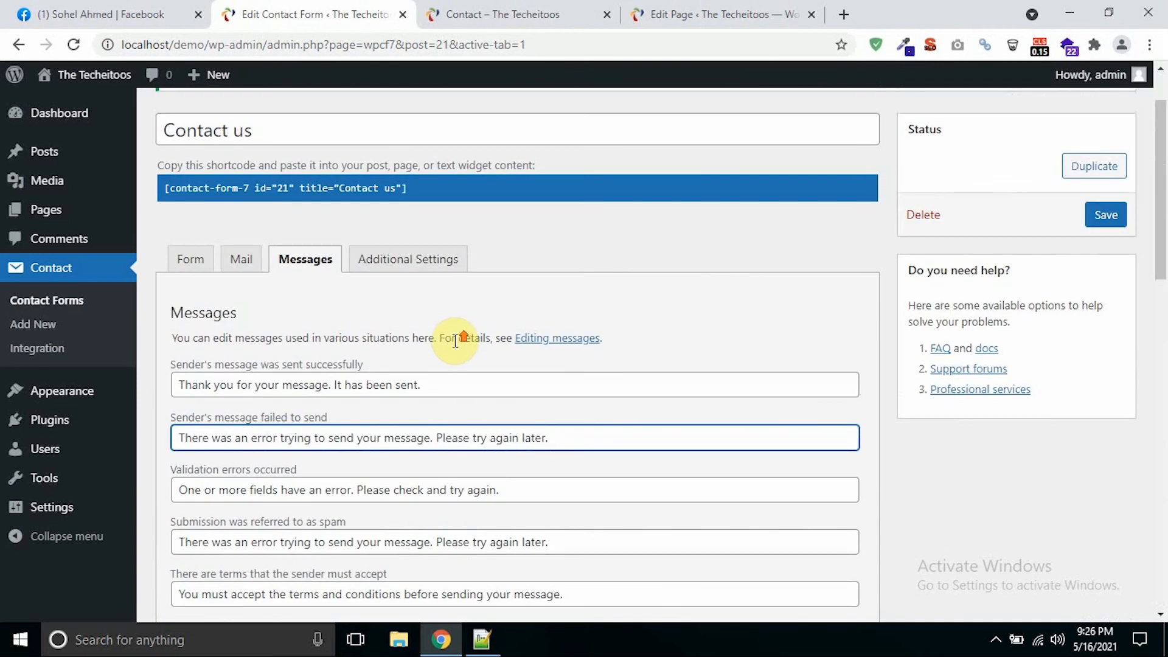
pyautogui.click(426, 261)
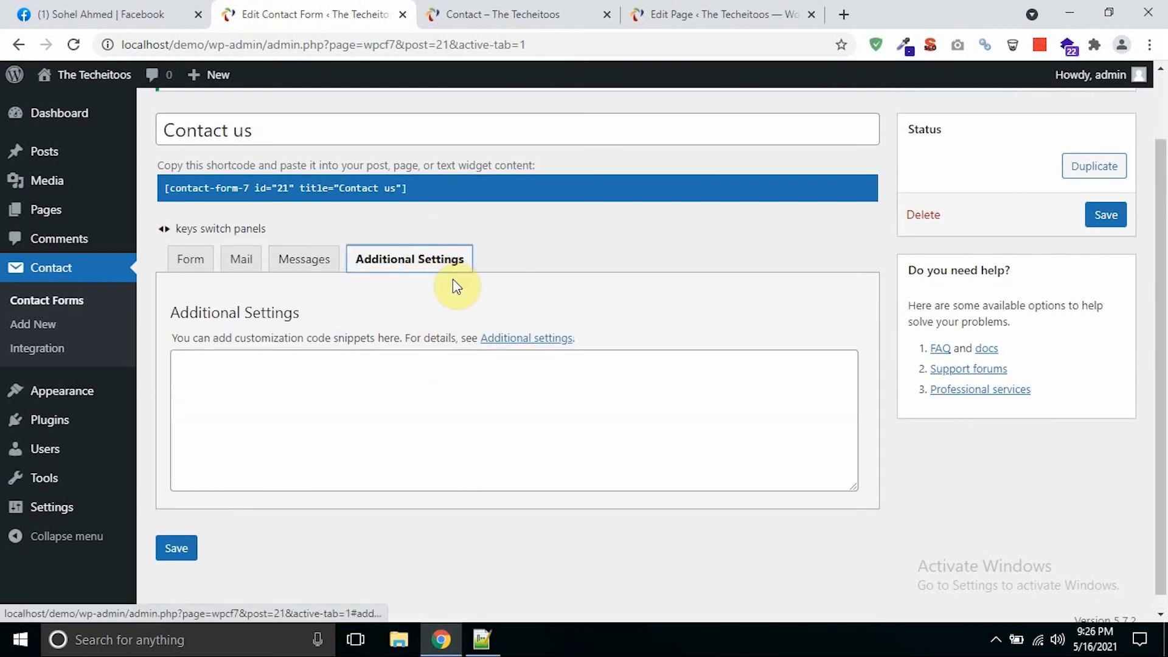
pyautogui.click(334, 388)
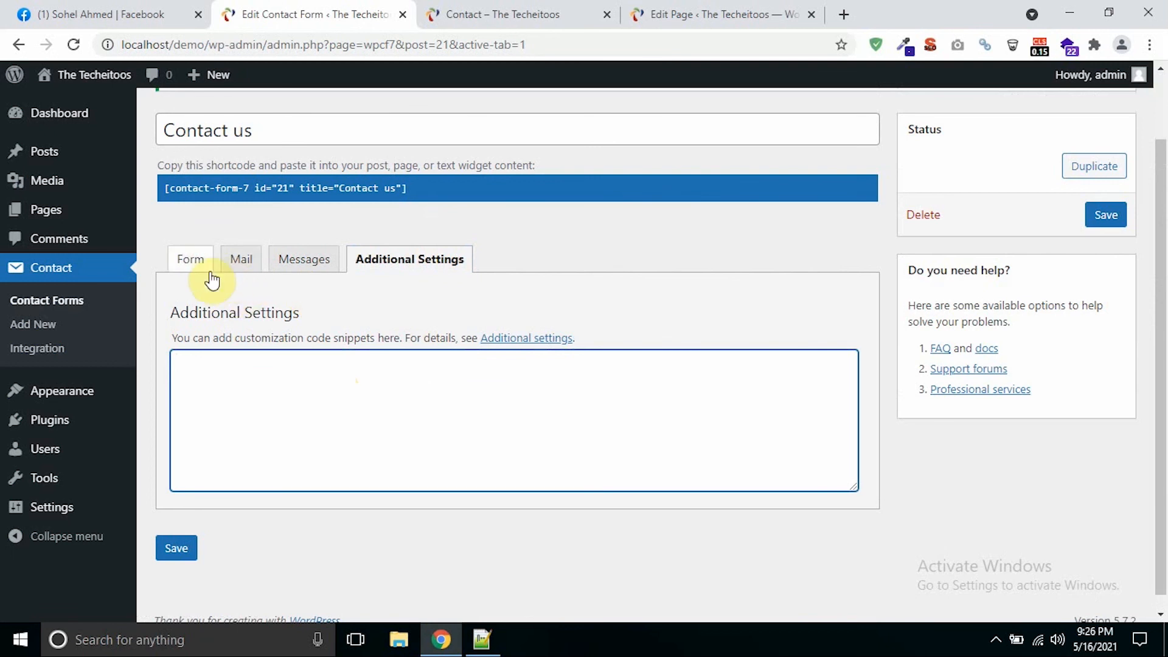
# Return to the form template, save the contact form, and copy its [contact-form-7 id="21" title="Contact us"] shortcode
pyautogui.click(190, 261)
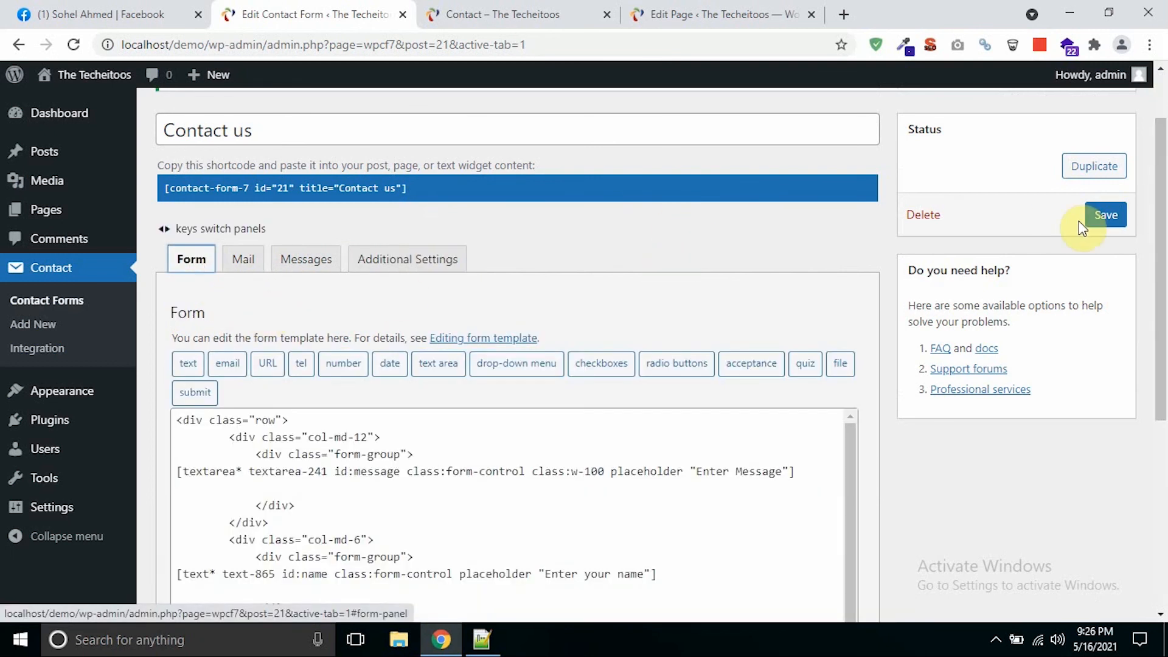
pyautogui.click(1104, 217)
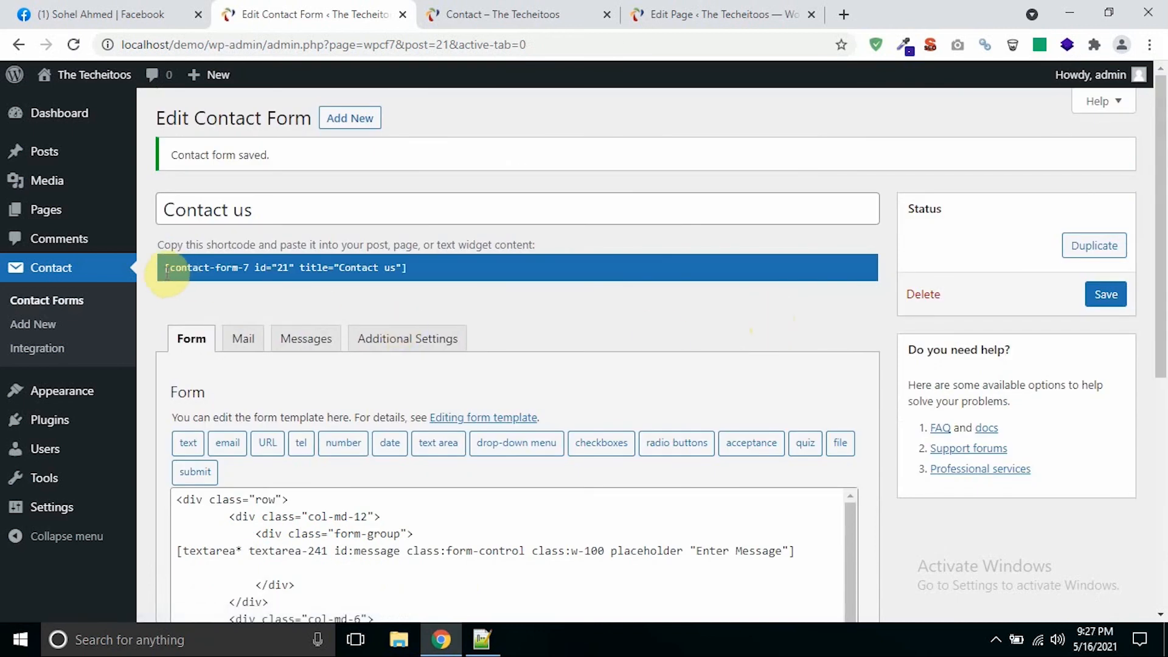
pyautogui.click(352, 273)
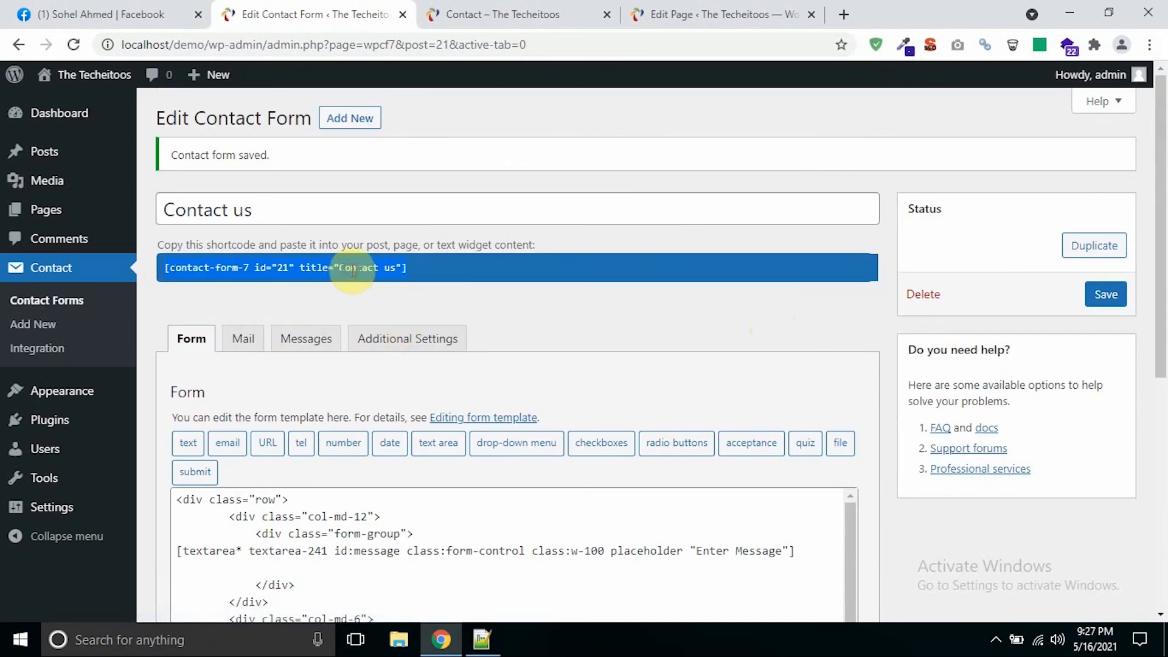
pyautogui.rightClick(351, 270)
pyautogui.click(374, 280)
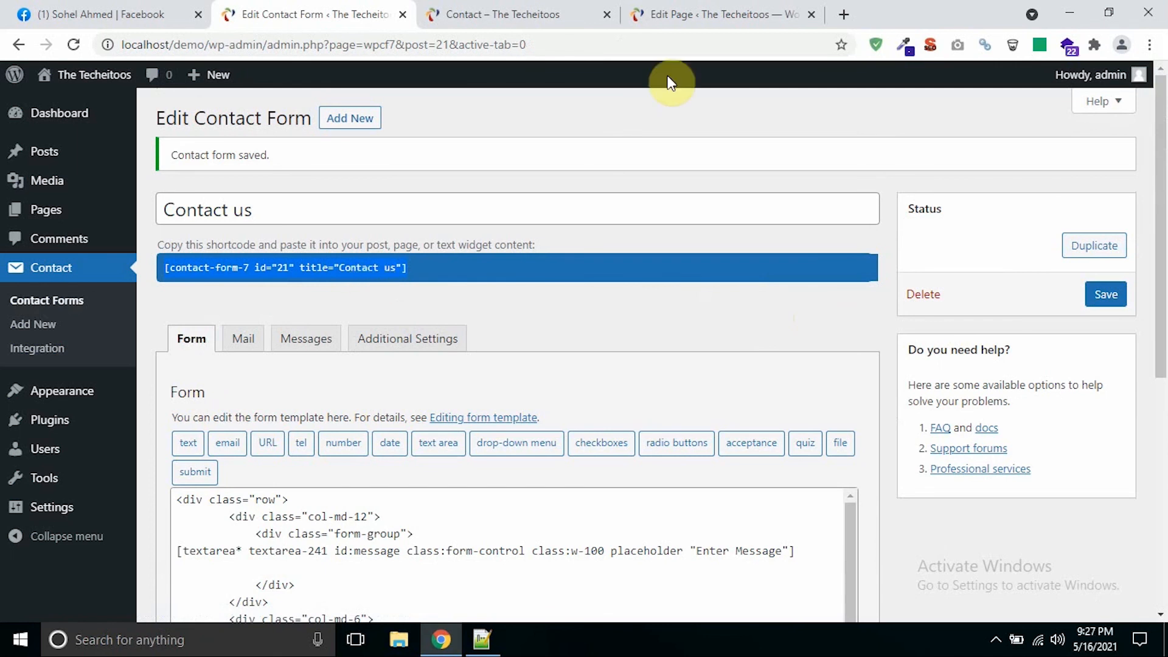
# Delete the entire <form> element inside the "col-md-8 contact" div of the Contact page's Custom HTML block
pyautogui.click(710, 8)
pyautogui.click(473, 293)
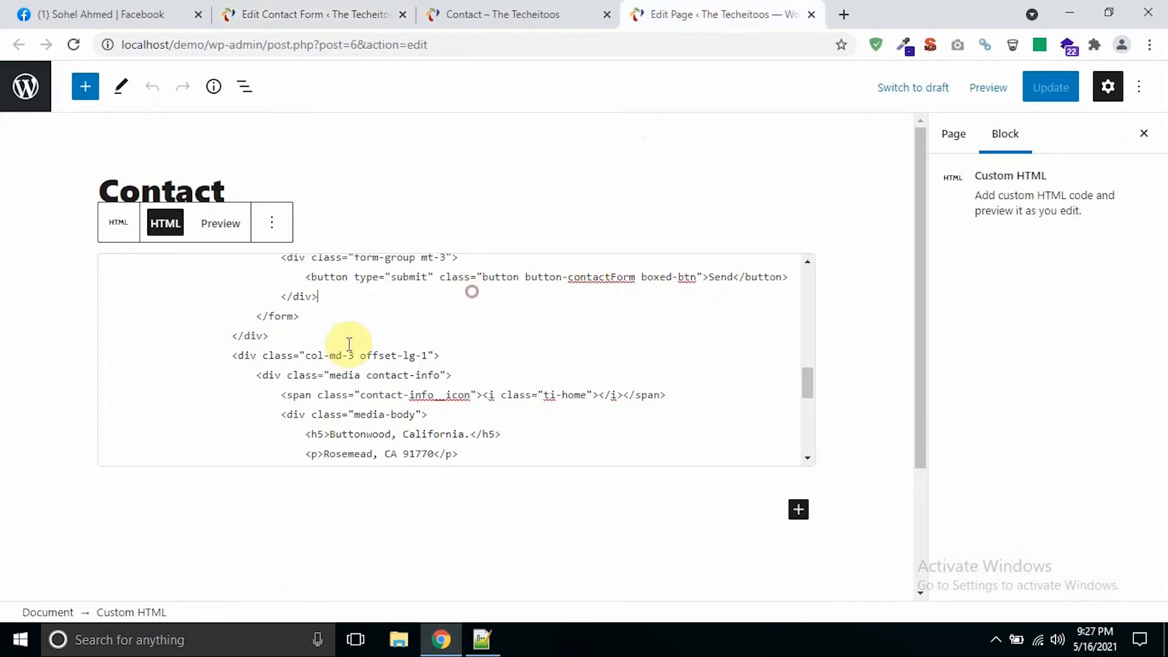
pyautogui.click(306, 321)
pyautogui.scroll(5, 320, 327)
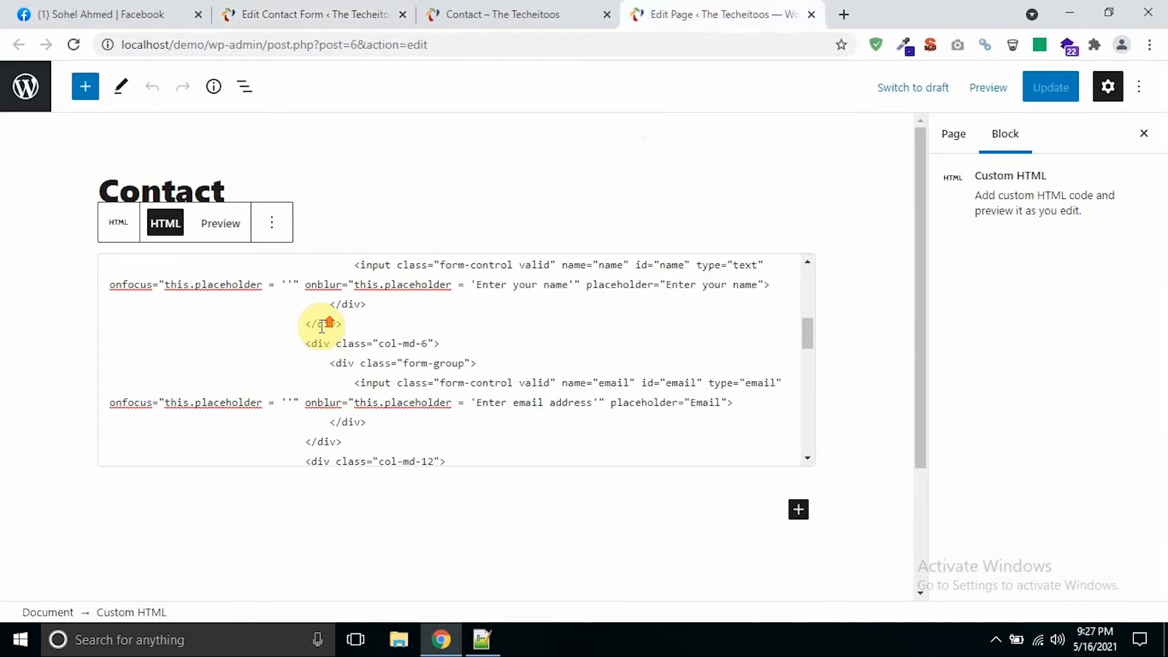
pyautogui.scroll(3, 321, 327)
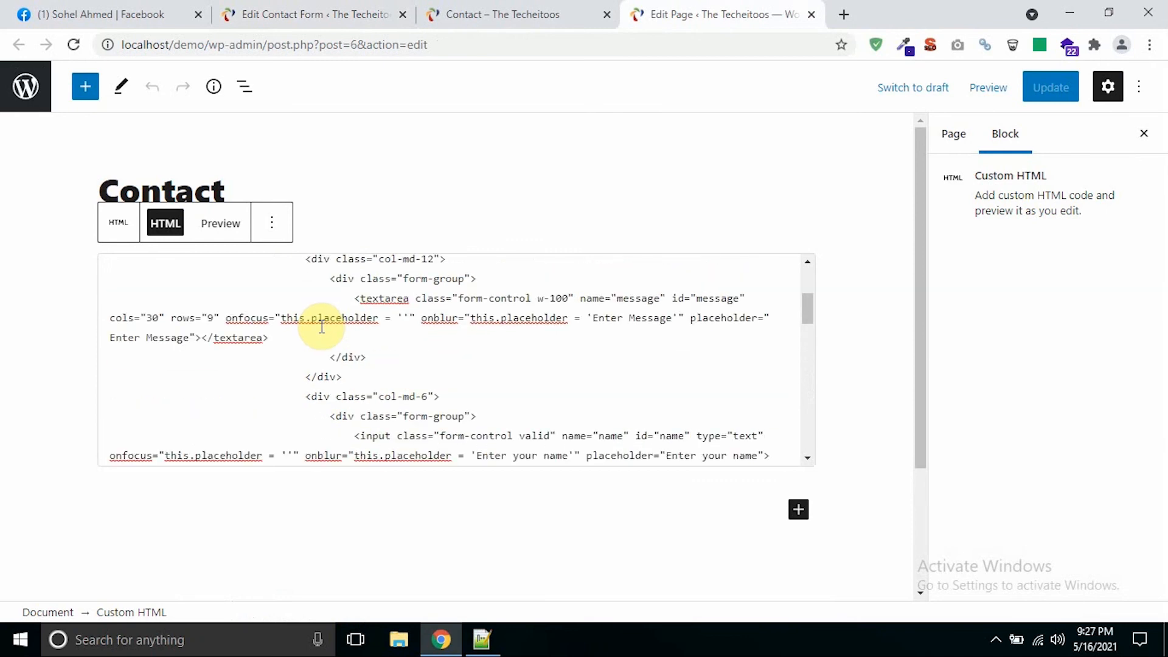
pyautogui.scroll(3, 322, 326)
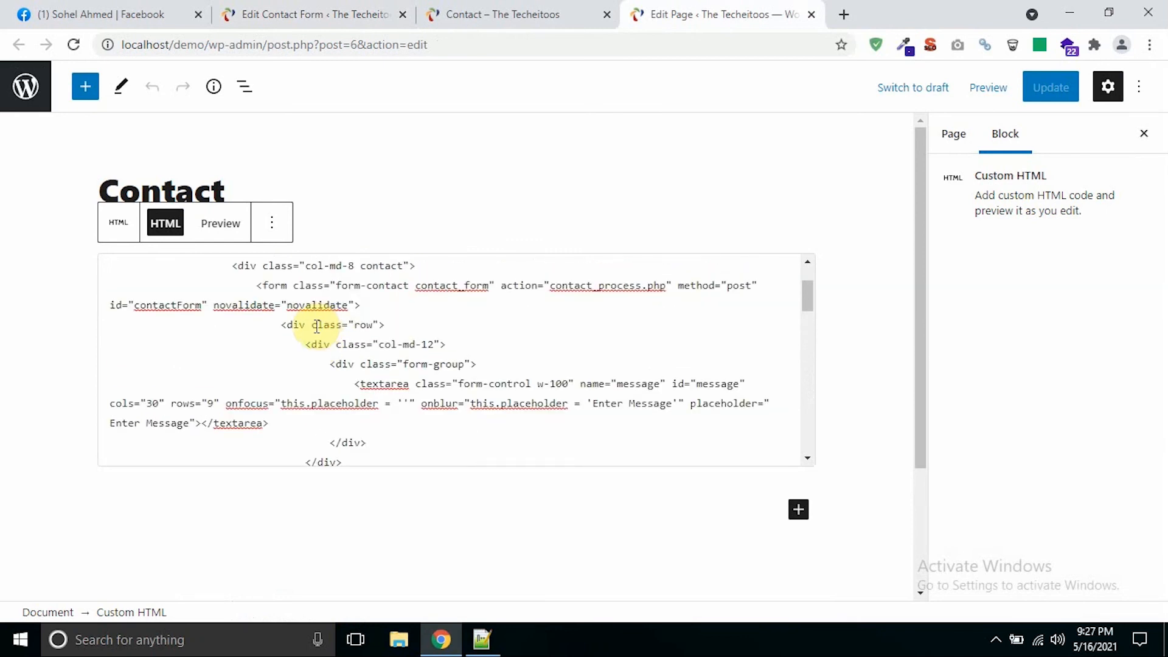
pyautogui.keyDown('shift'); pyautogui.click(255, 284); pyautogui.keyUp('shift')
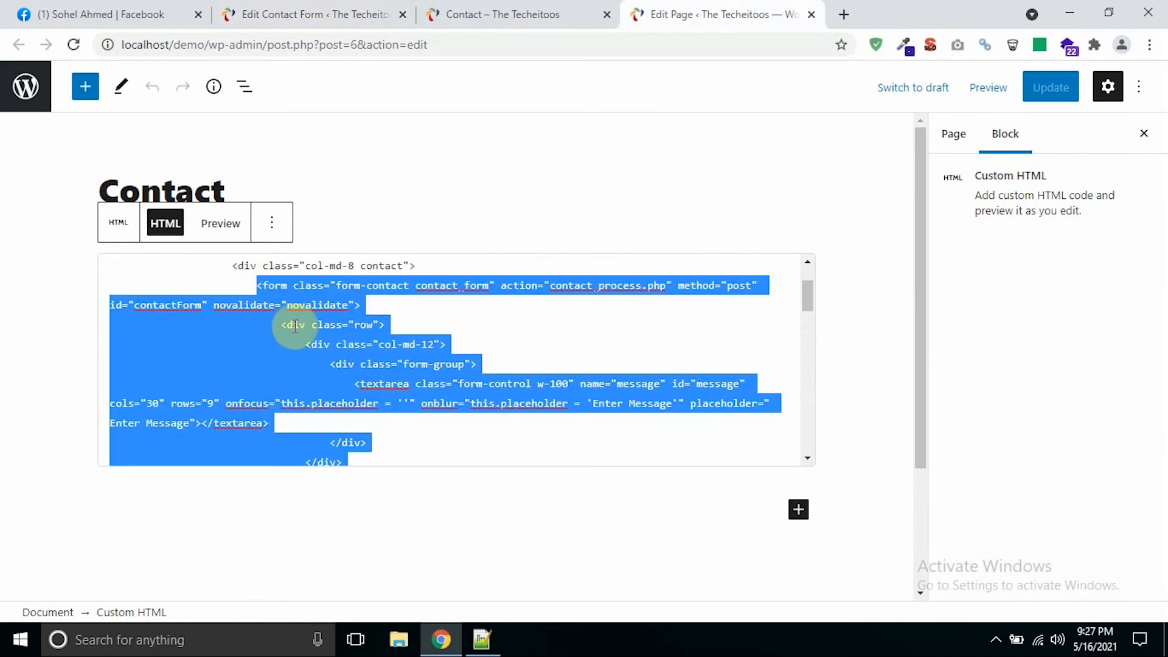
pyautogui.press('BackSpace')
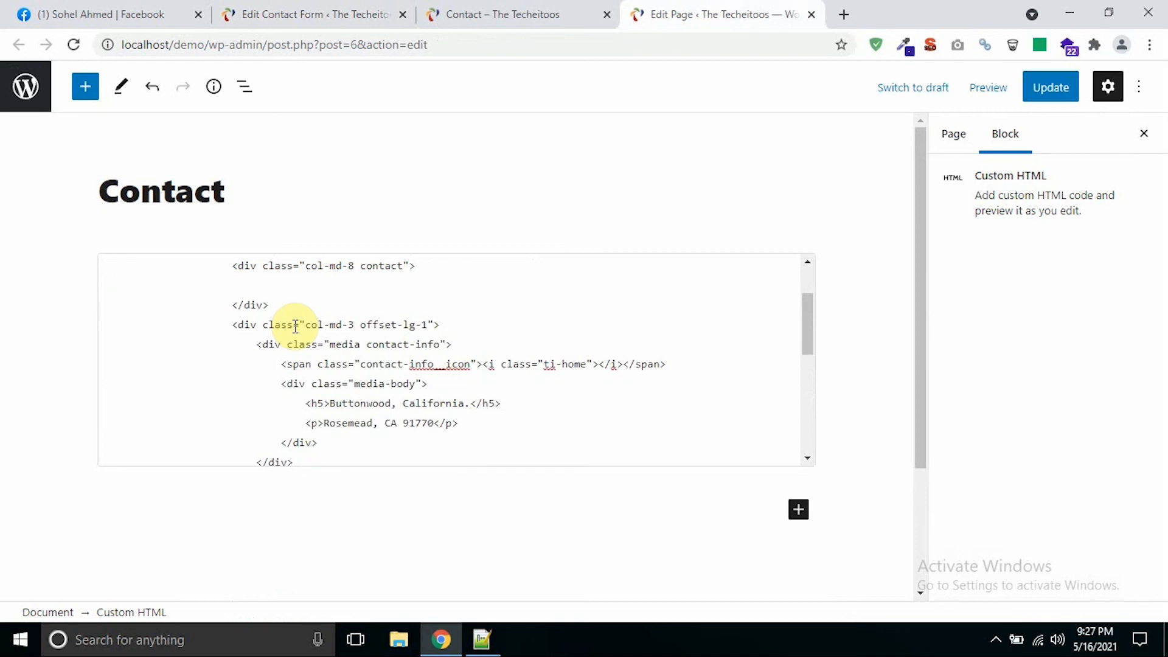
# Paste the [contact-form-7 id="21" title="Contact us"] shortcode into the emptied "col-md-8 contact" div and update the page
pyautogui.rightClick(263, 284)
pyautogui.click(307, 386)
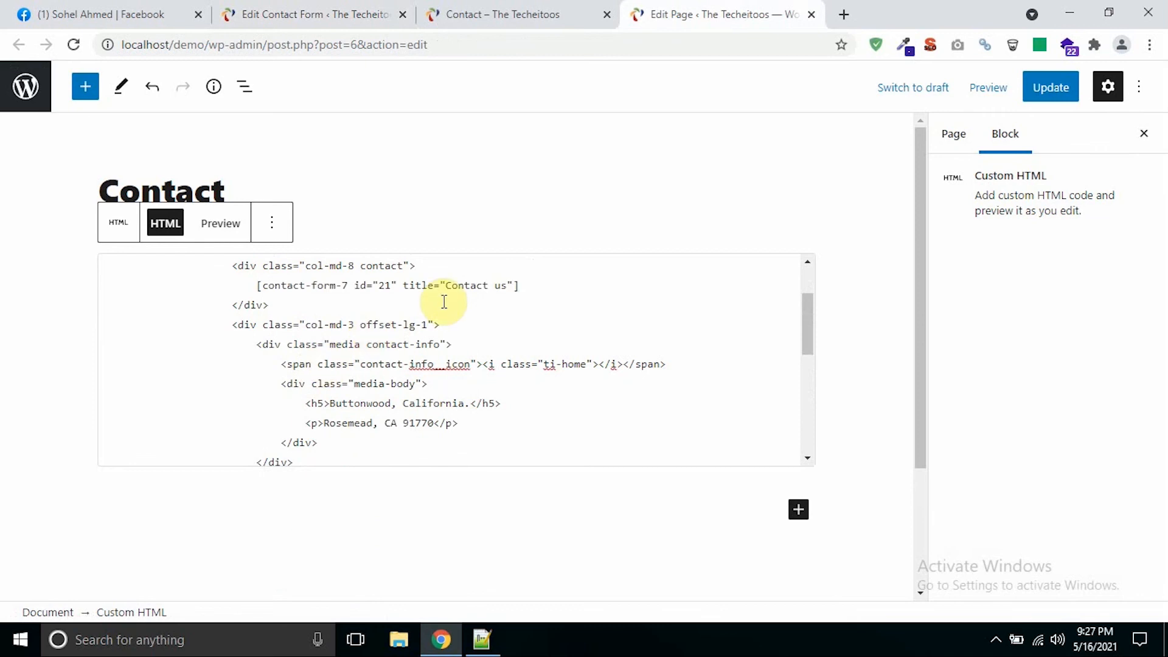
pyautogui.click(1051, 88)
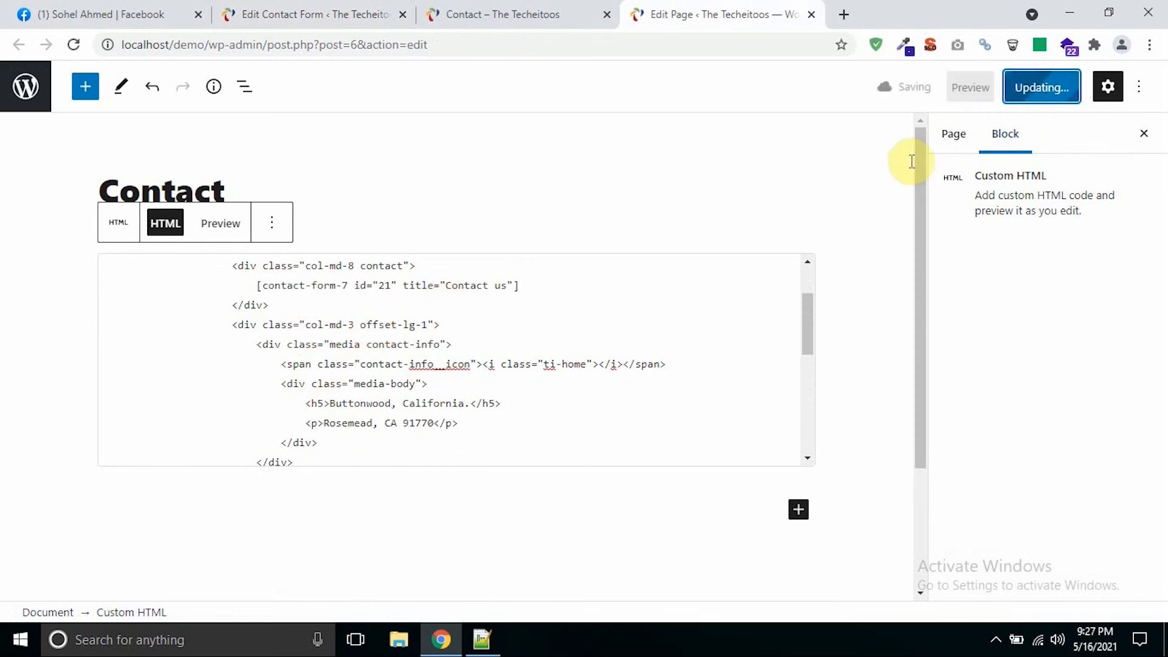
# Reload the live Contact page and submit the Get in Touch form with all fields empty to test its validation
pyautogui.click(572, 11)
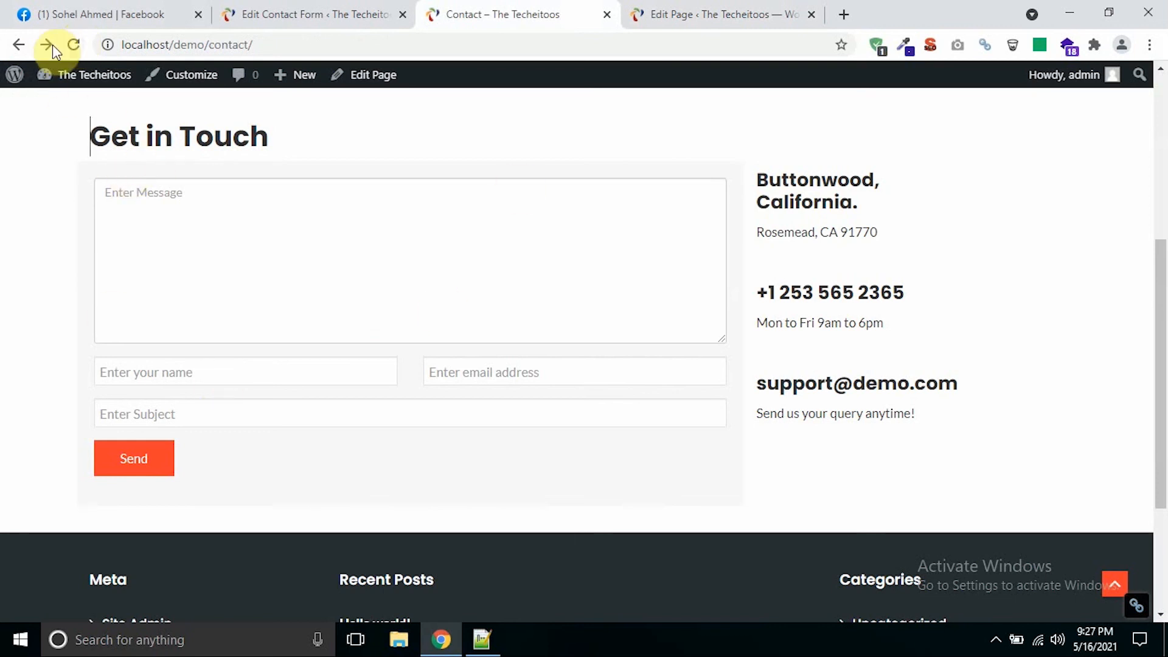
pyautogui.click(74, 45)
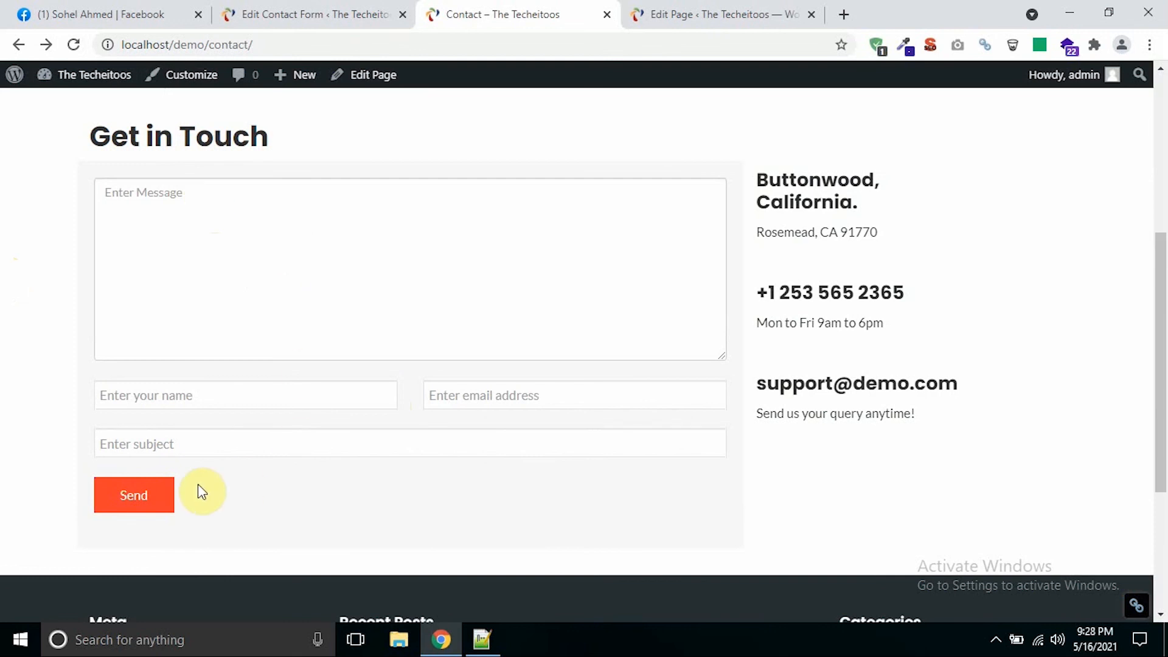
pyautogui.click(152, 502)
pyautogui.scroll(-1, 267, 477)
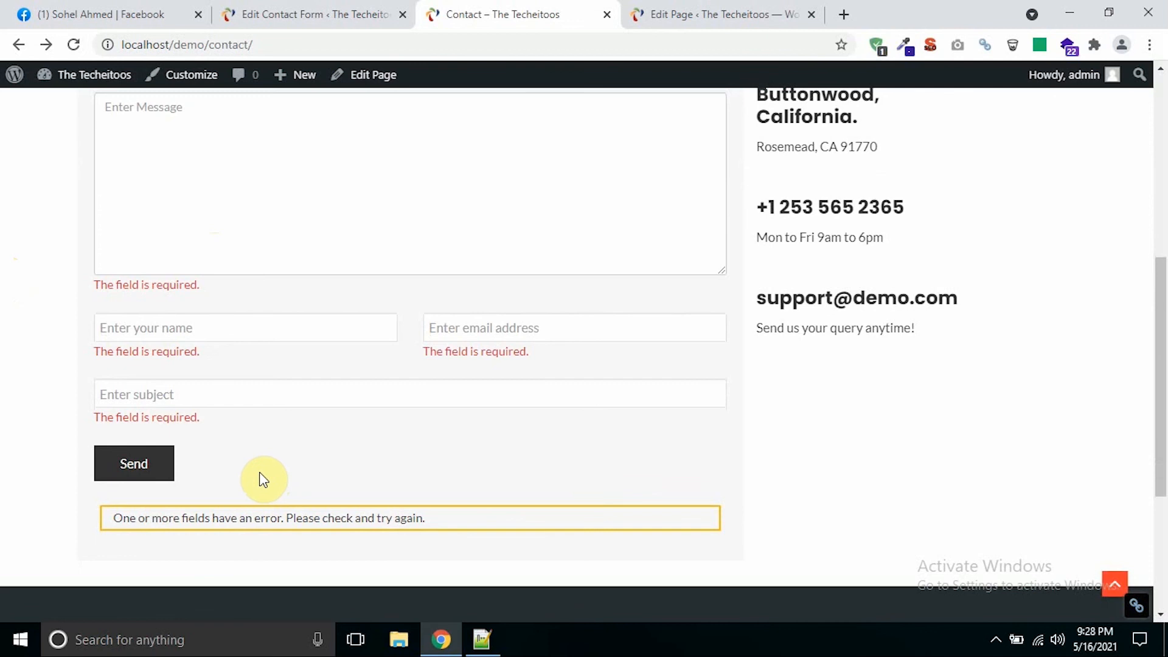
pyautogui.scroll(1, 265, 478)
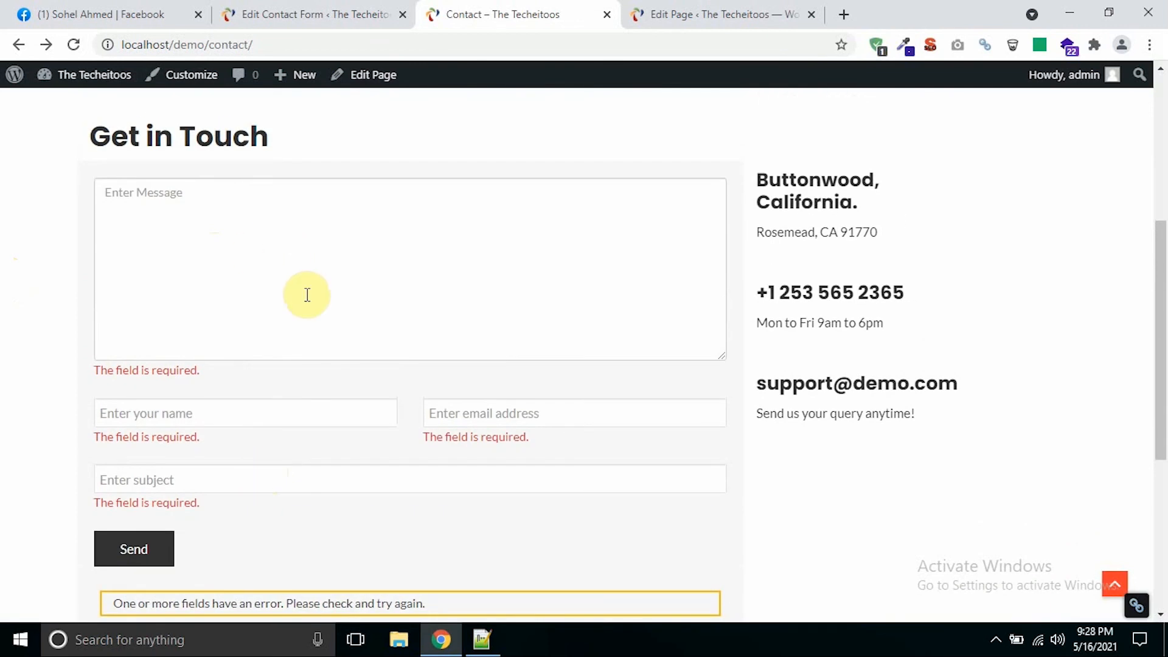
# Examine the message, name, email and subject fields of the live form along with their validation messages
pyautogui.scroll(-1, 213, 420)
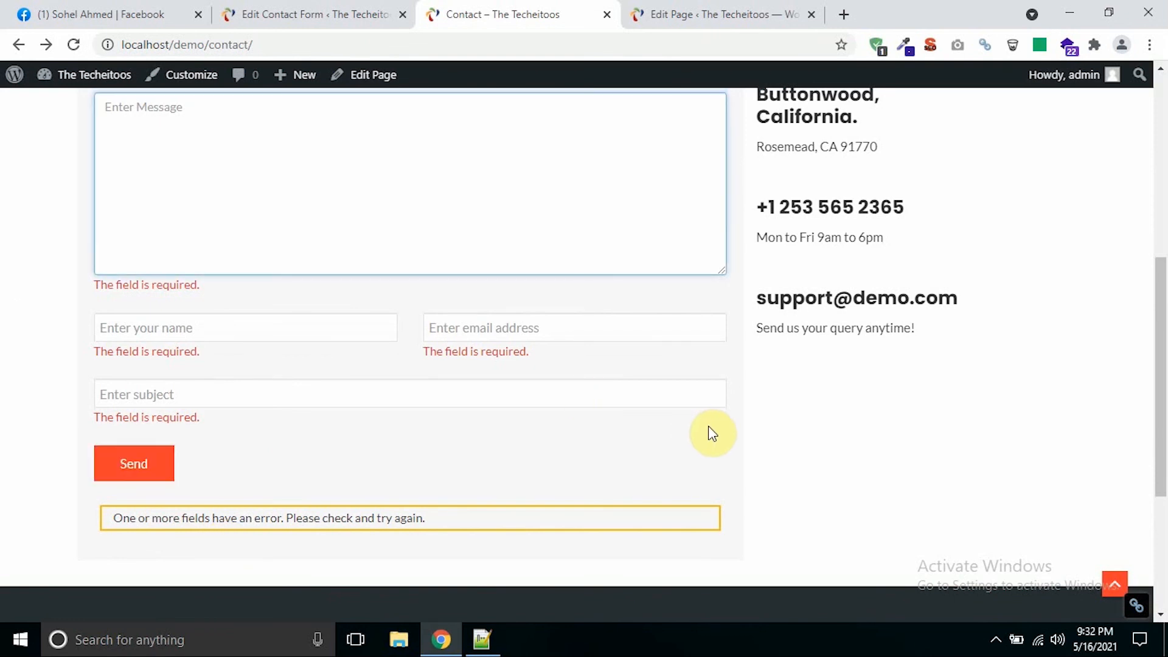
pyautogui.click(708, 427)
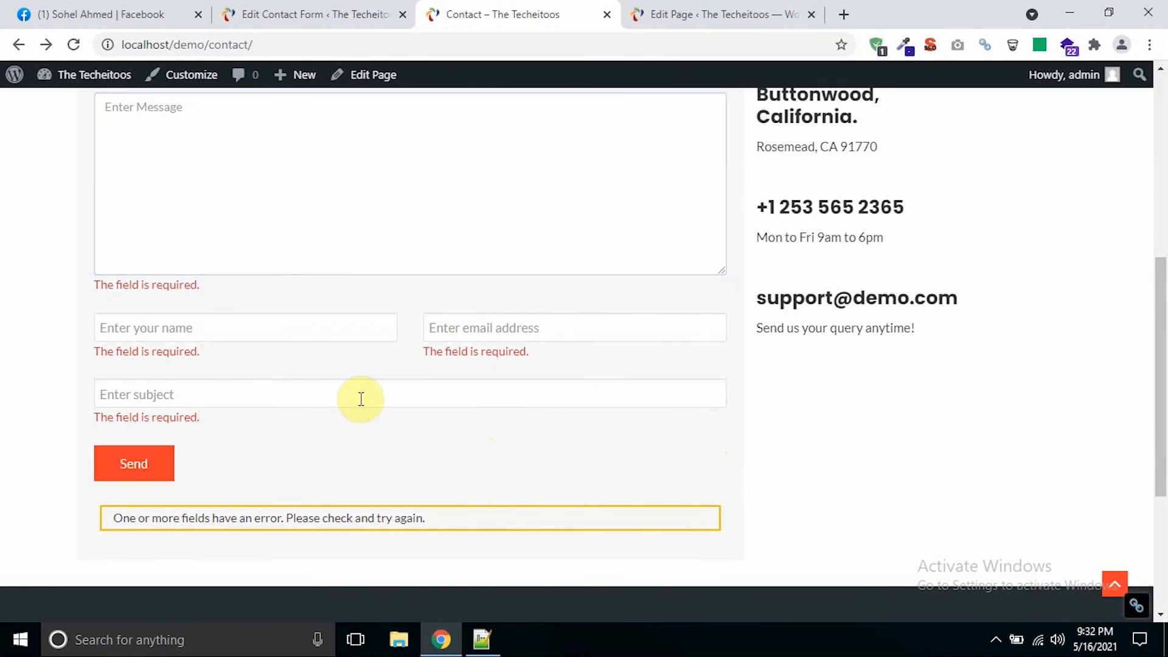
pyautogui.scroll(1, 615, 457)
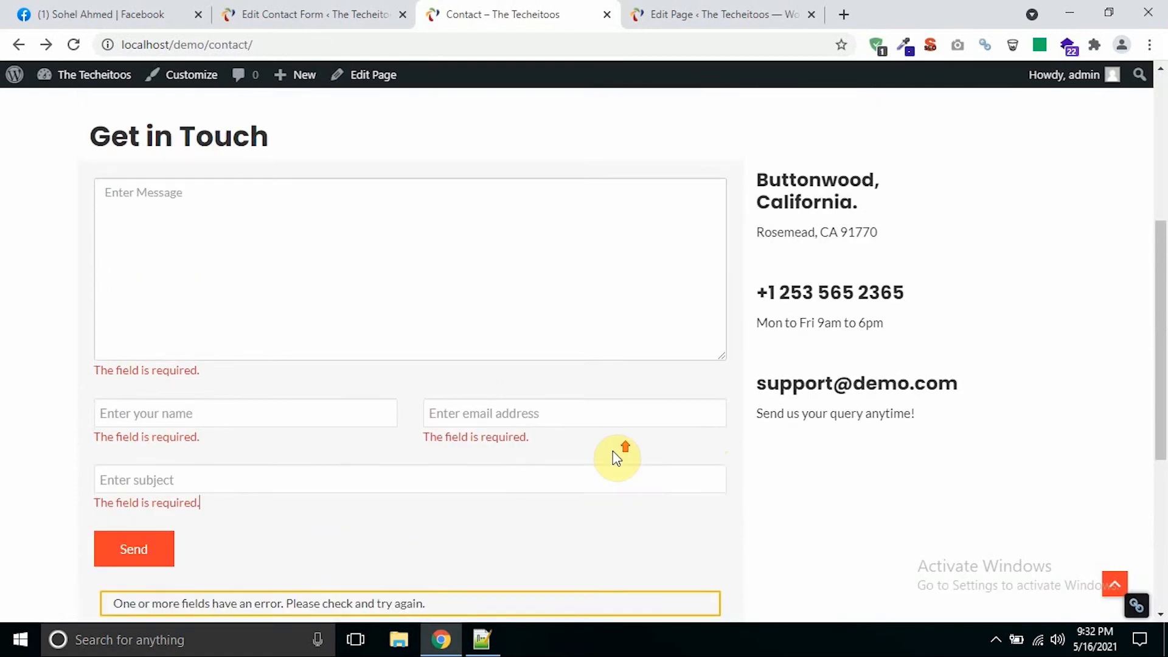
pyautogui.scroll(-1, 616, 457)
pyautogui.click(232, 152)
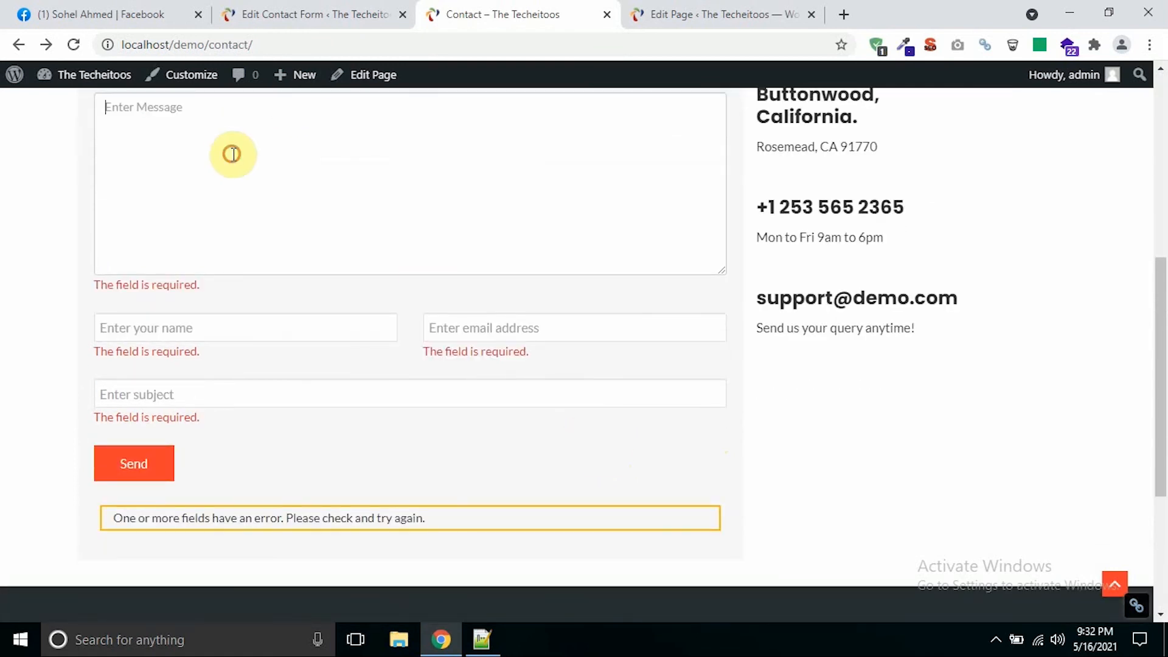
pyautogui.click(349, 328)
pyautogui.click(481, 327)
pyautogui.click(385, 388)
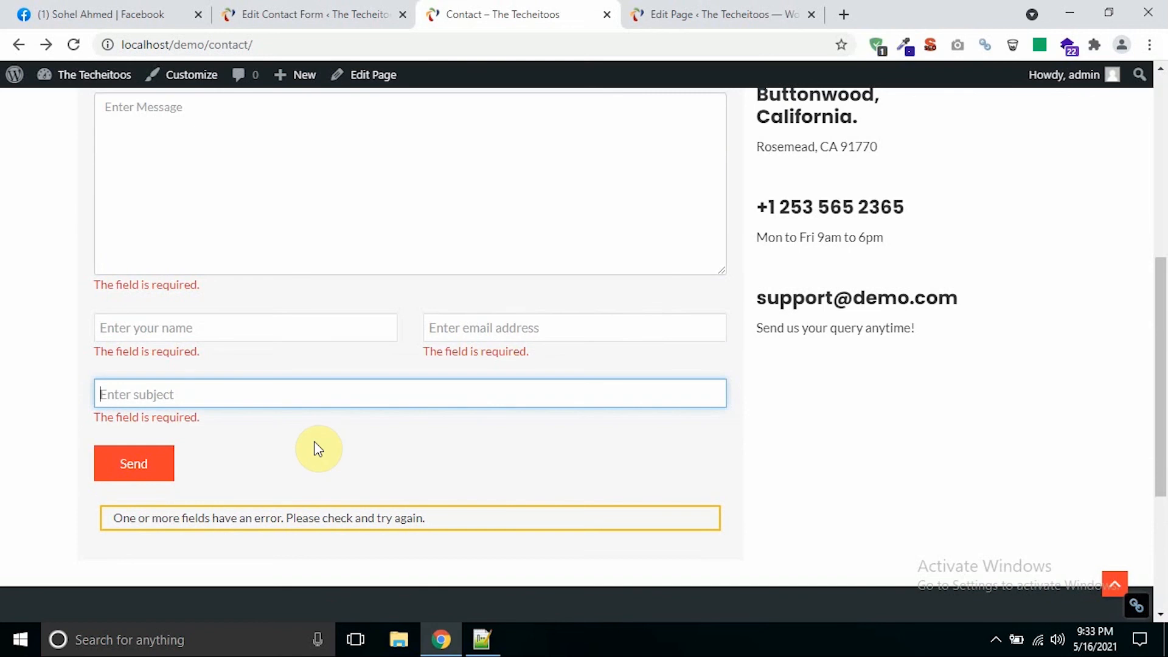
pyautogui.scroll(2, 318, 447)
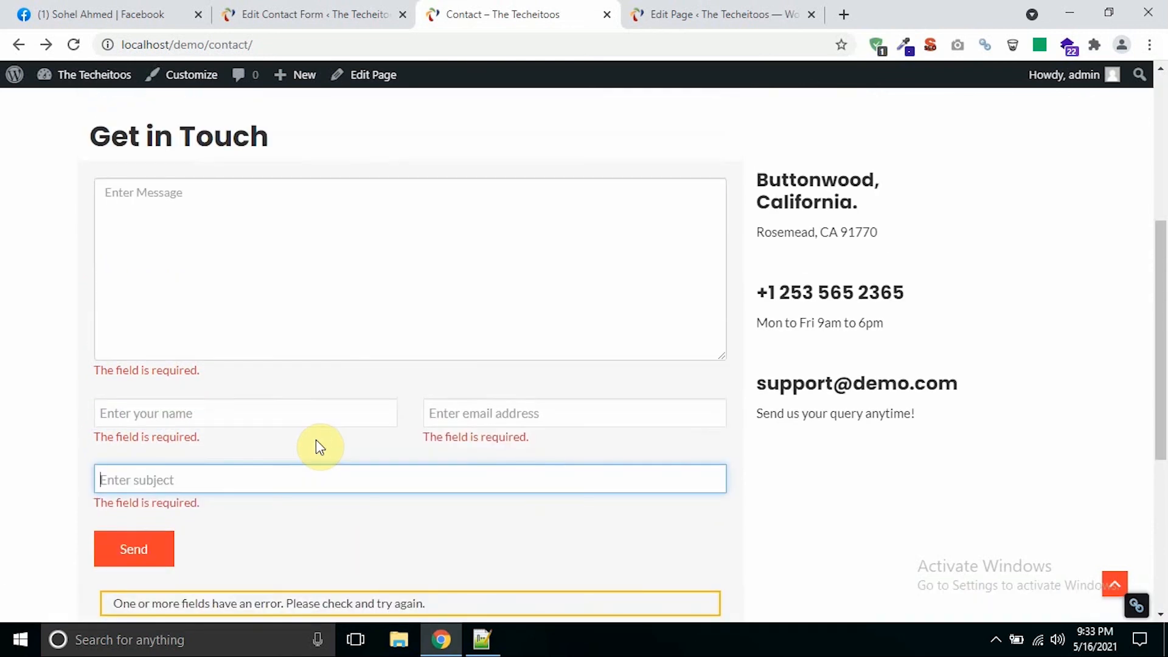